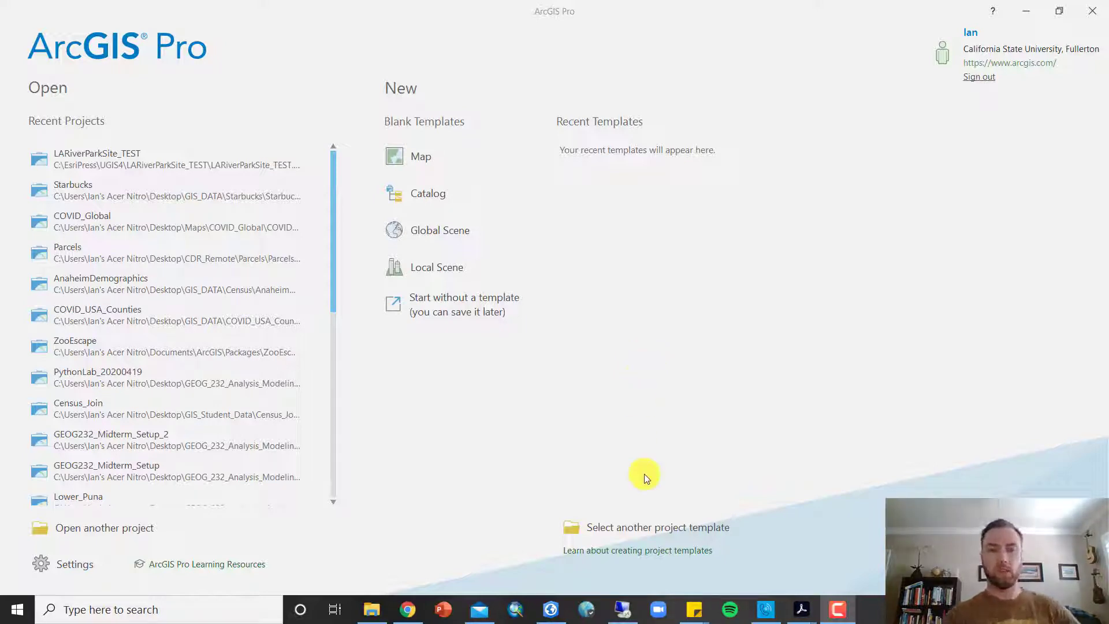
# Step: Switch to Chrome, locate ugis4setup.zip in the unfiled folder of the GEOG 231 C course files, and return to ArcGIS Pro
pyautogui.moveTo(413, 611)
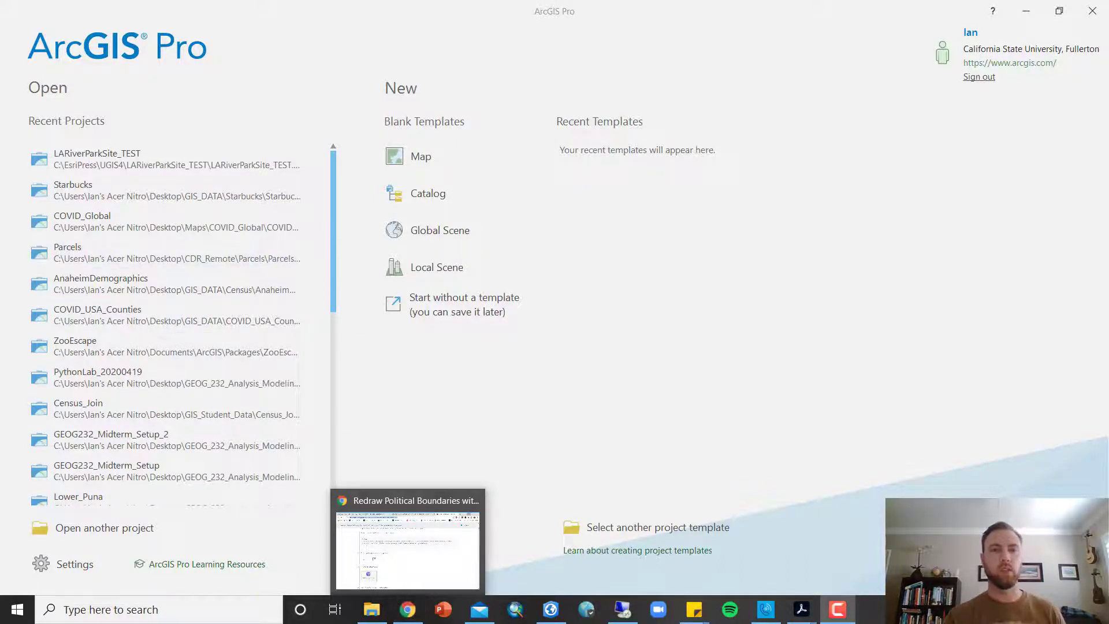
pyautogui.click(408, 609)
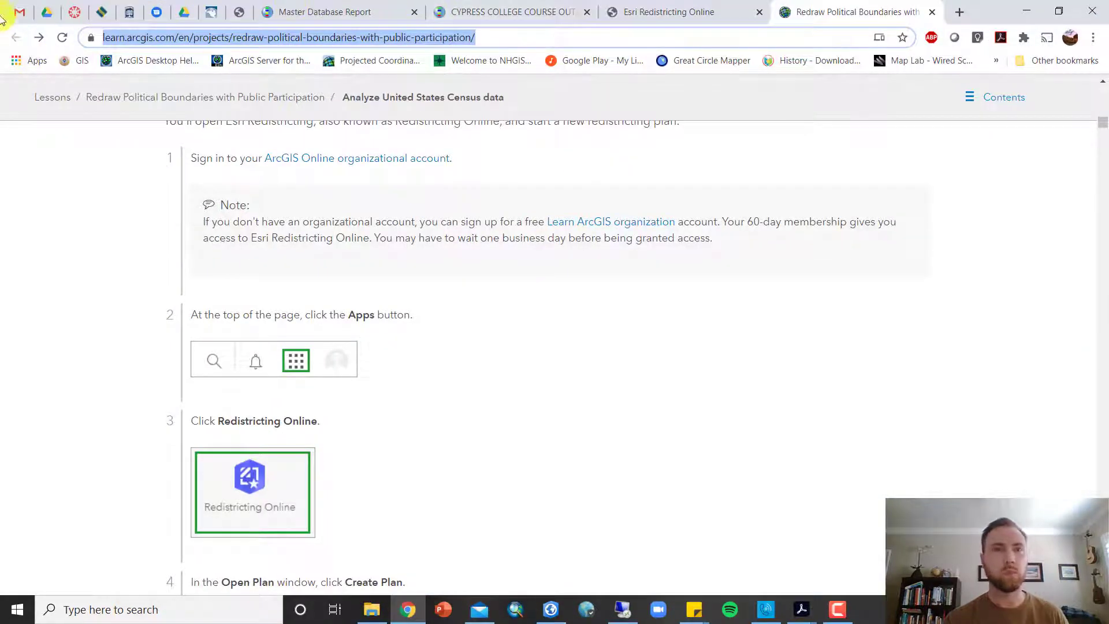
pyautogui.click(75, 14)
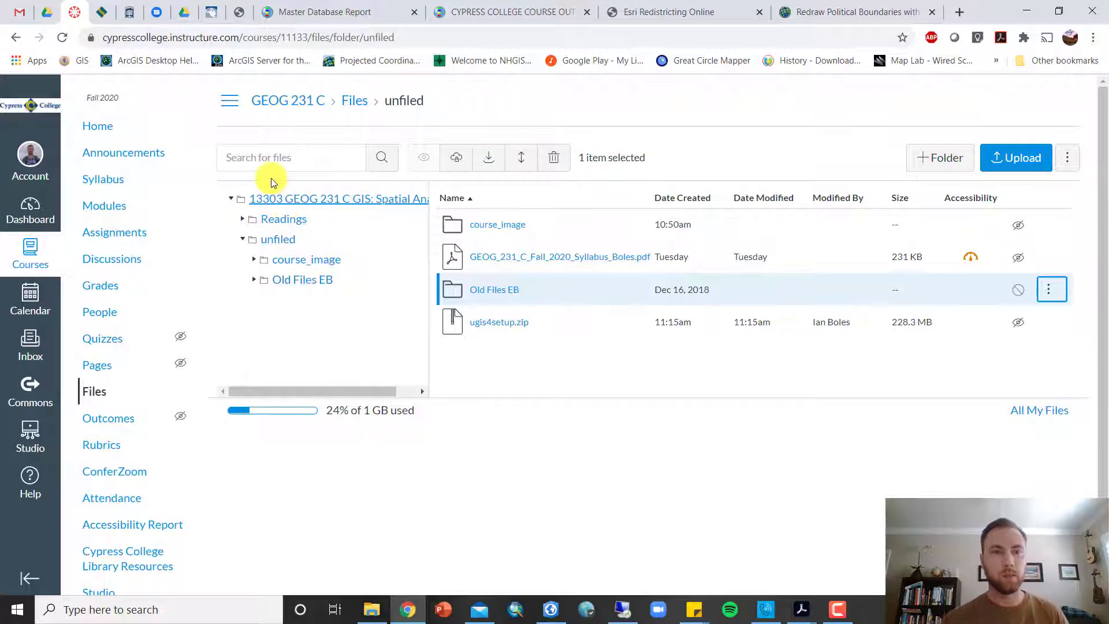
pyautogui.click(95, 395)
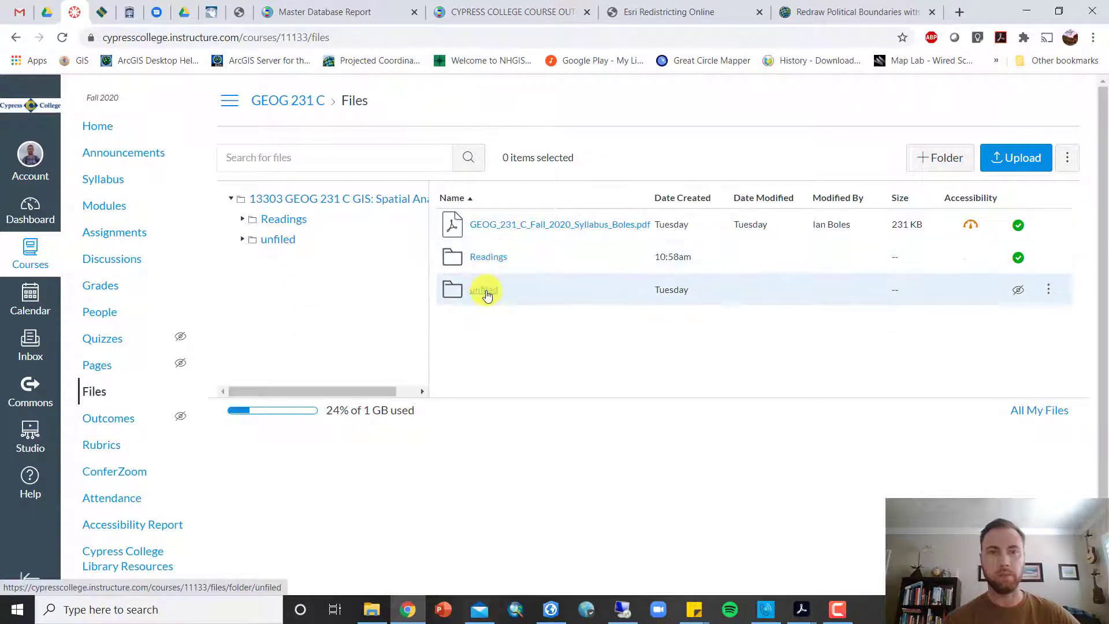
pyautogui.click(282, 241)
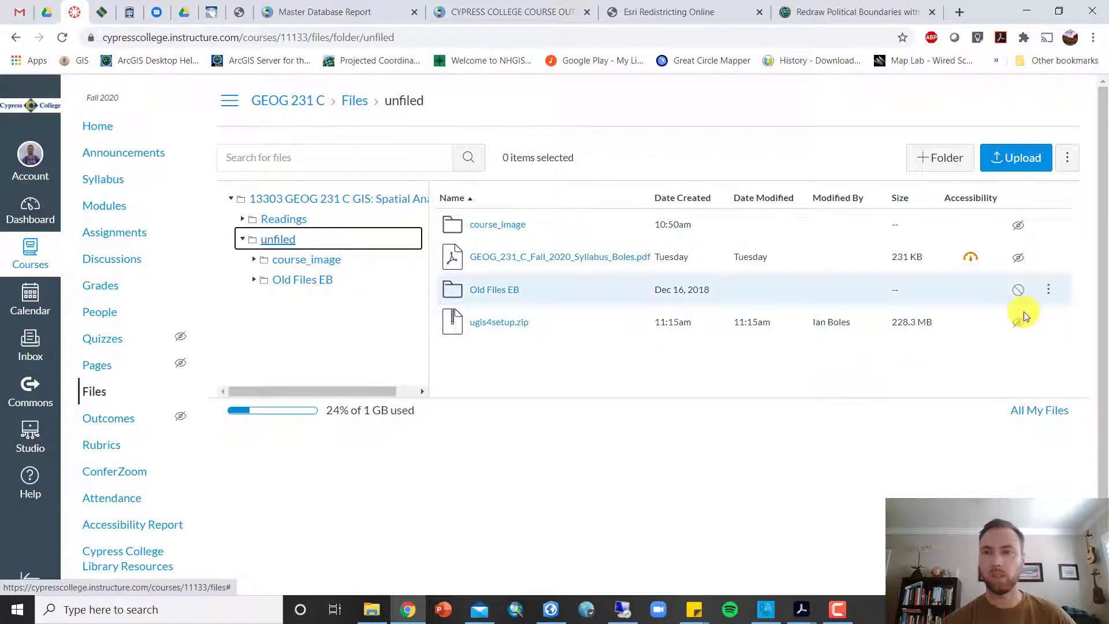
pyautogui.click(1049, 324)
pyautogui.click(902, 367)
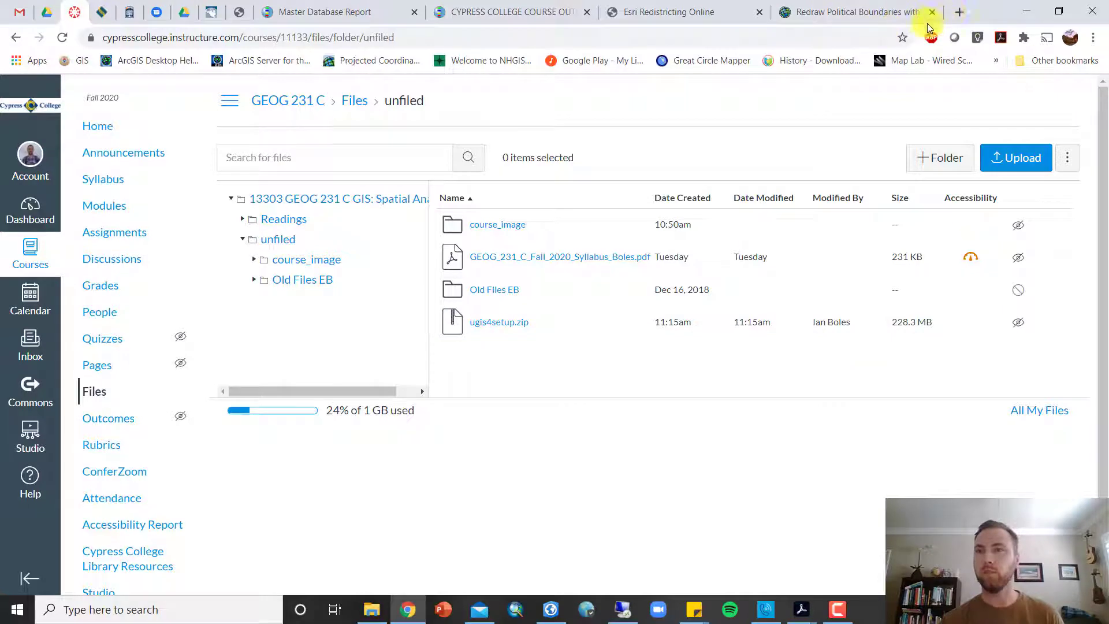
pyautogui.click(1027, 11)
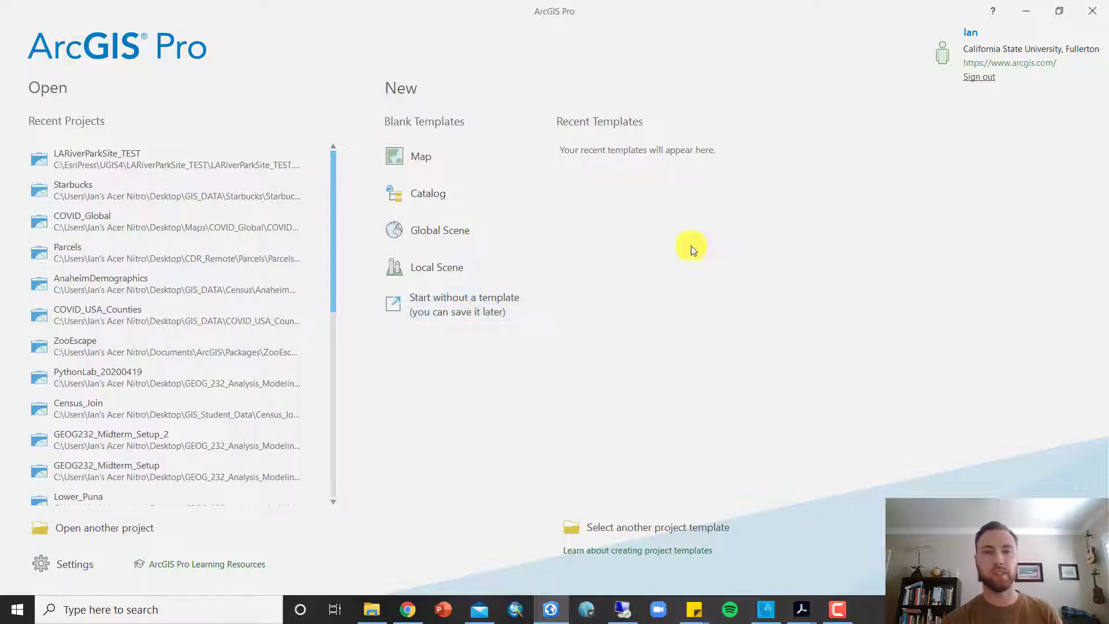
# Step: Start a new project from the blank Map template and name it LARiverParkSite2
pyautogui.click(432, 155)
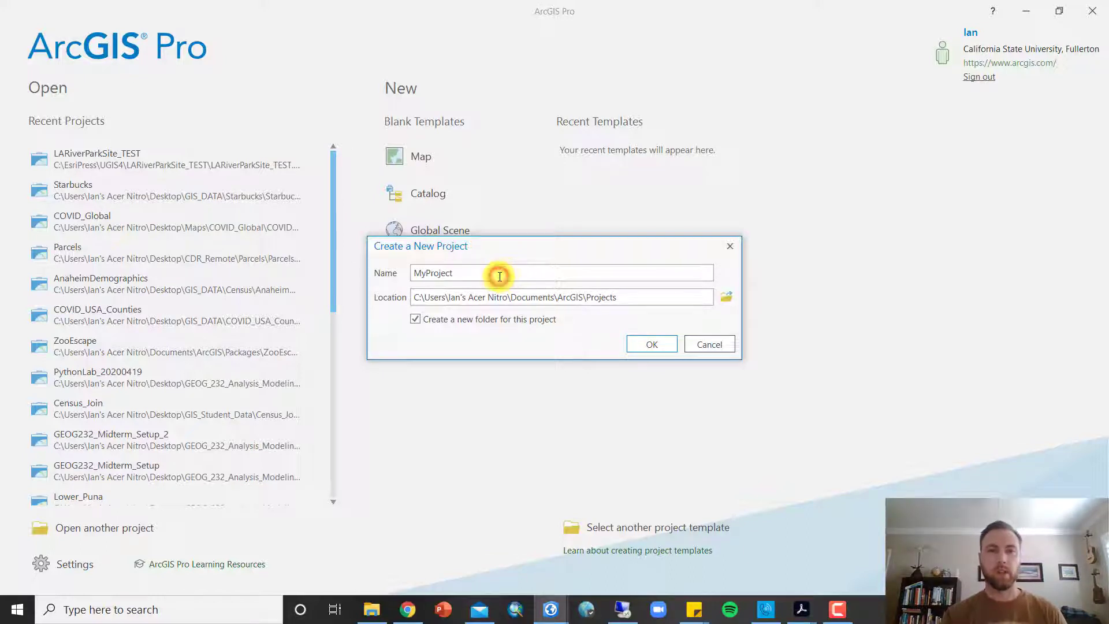
pyautogui.doubleClick(500, 276)
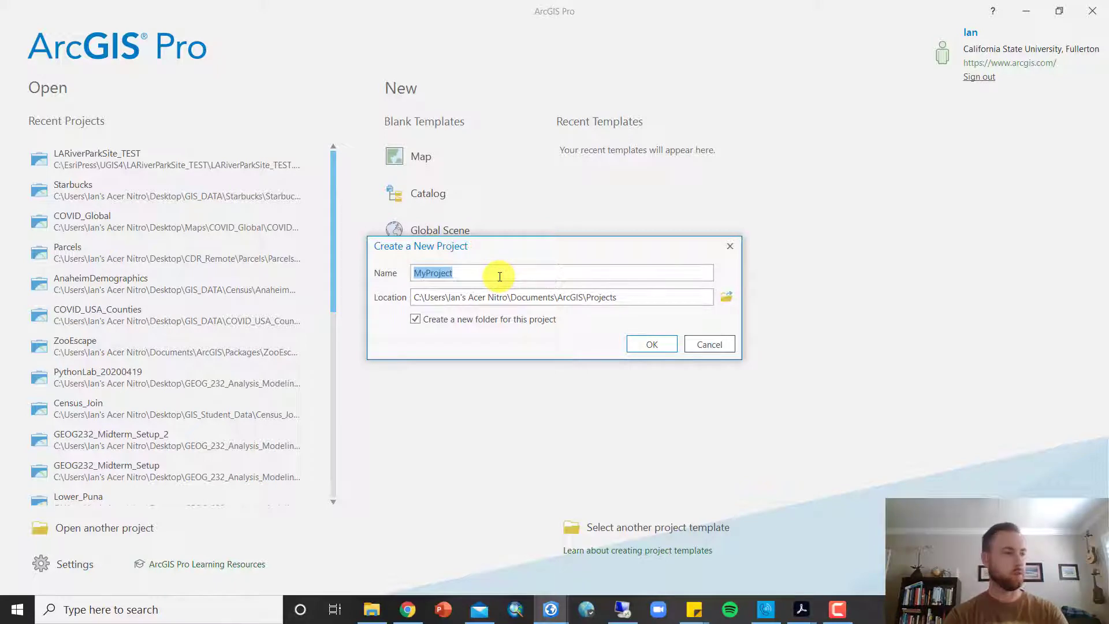
pyautogui.write('LARiverP')
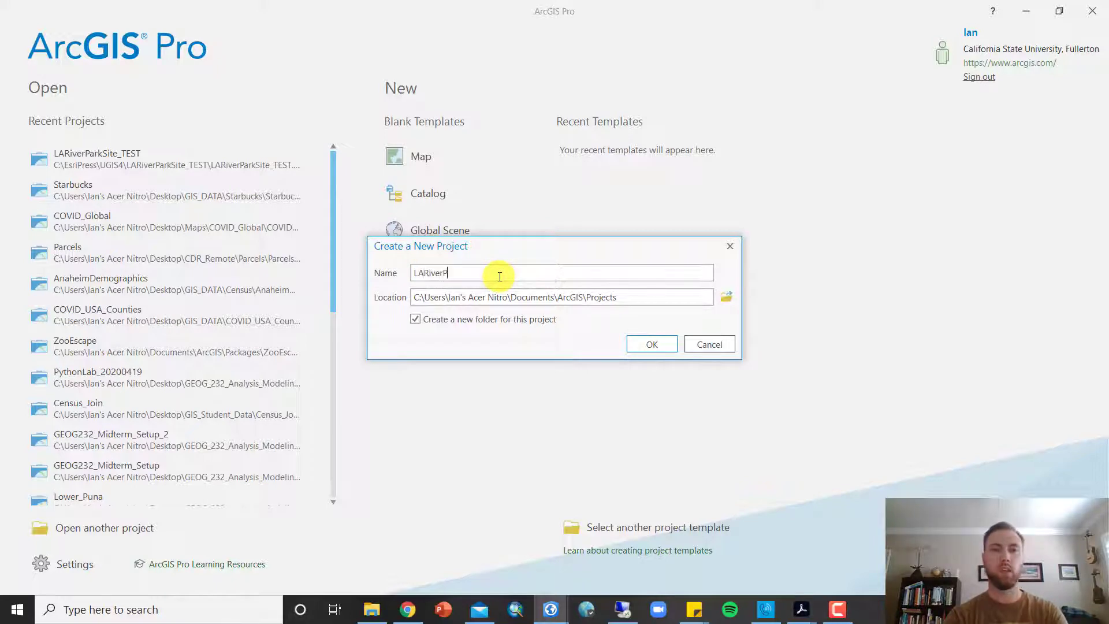
pyautogui.write('arkSite')
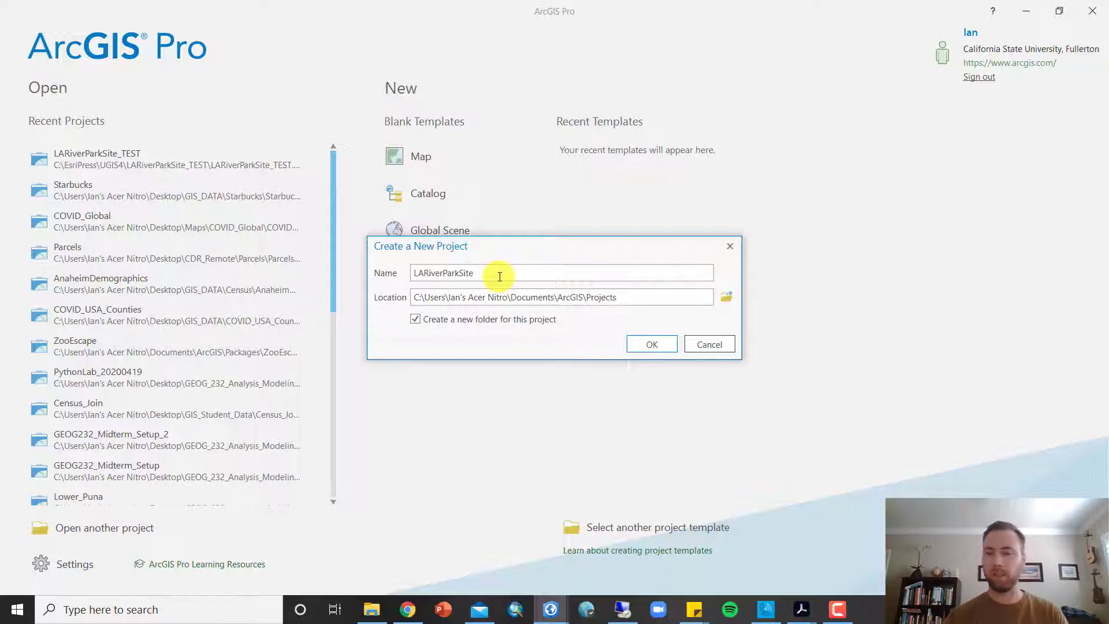
pyautogui.write('2')
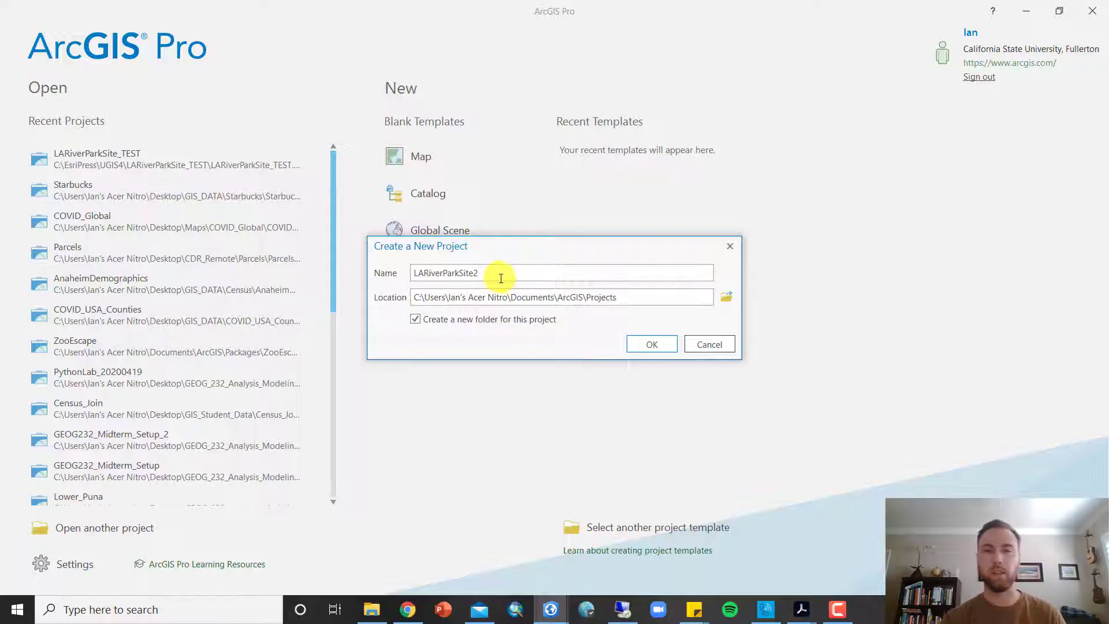
# Step: Set the project location to C:\EsriPress\UGIS4 and create the project with its own new folder
pyautogui.click(728, 297)
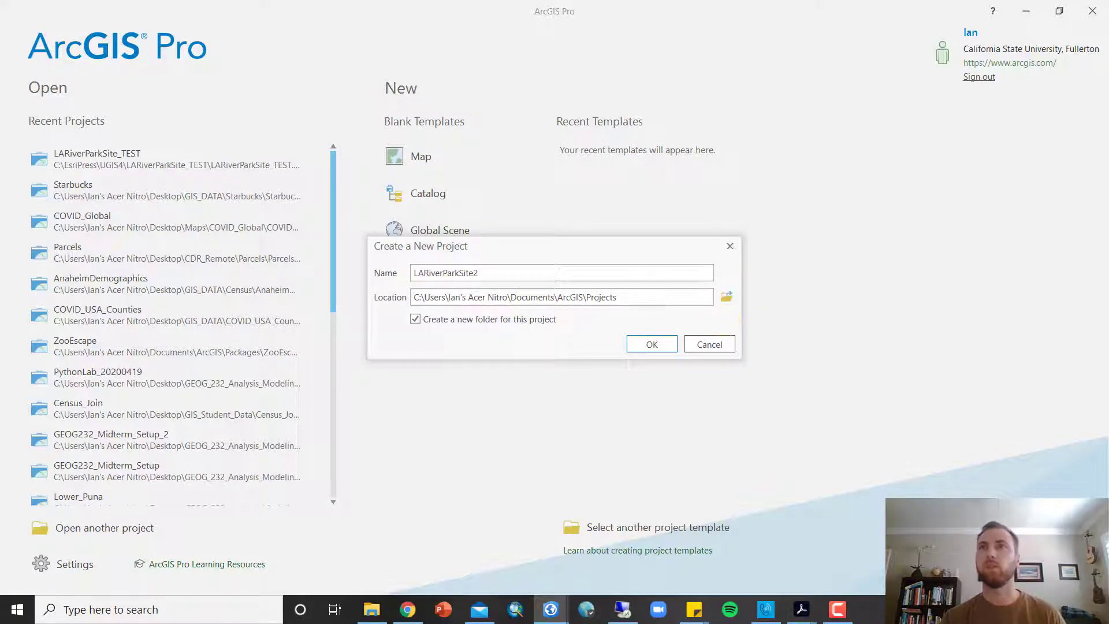
pyautogui.moveTo(563, 2); pyautogui.dragTo(836, 151)
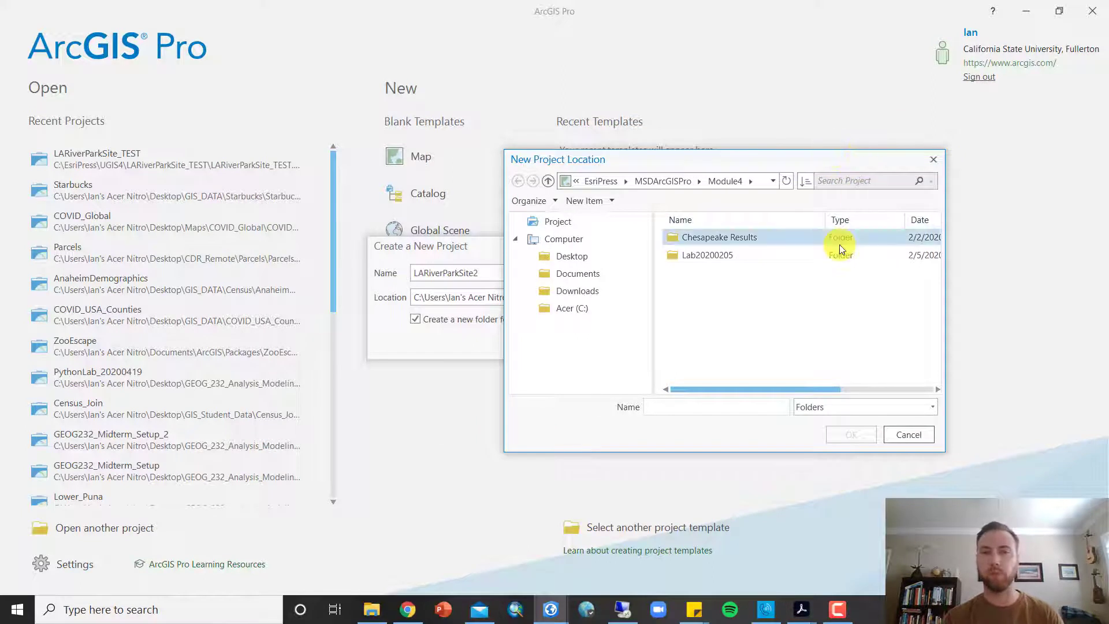
pyautogui.click(581, 310)
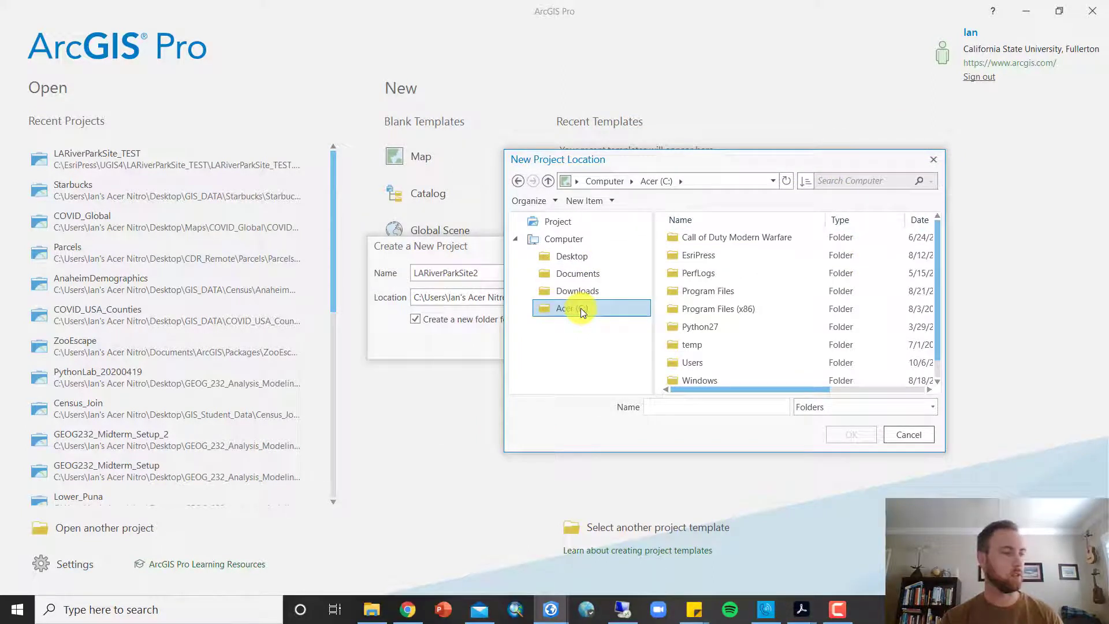
pyautogui.click(734, 257)
pyautogui.doubleClick(734, 258)
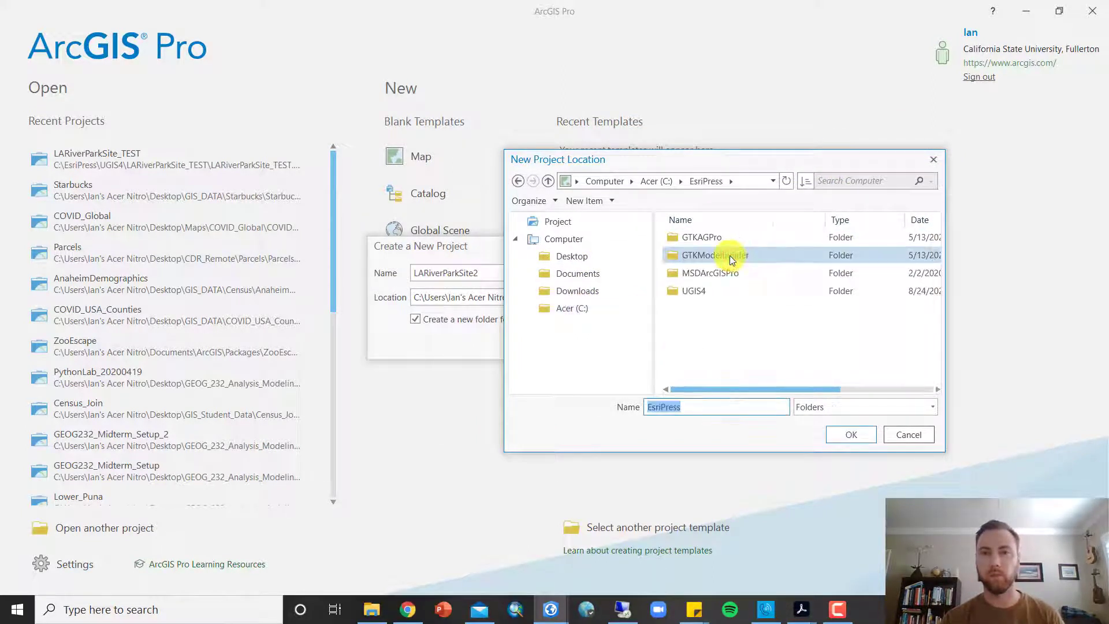
pyautogui.click(727, 291)
pyautogui.click(714, 290)
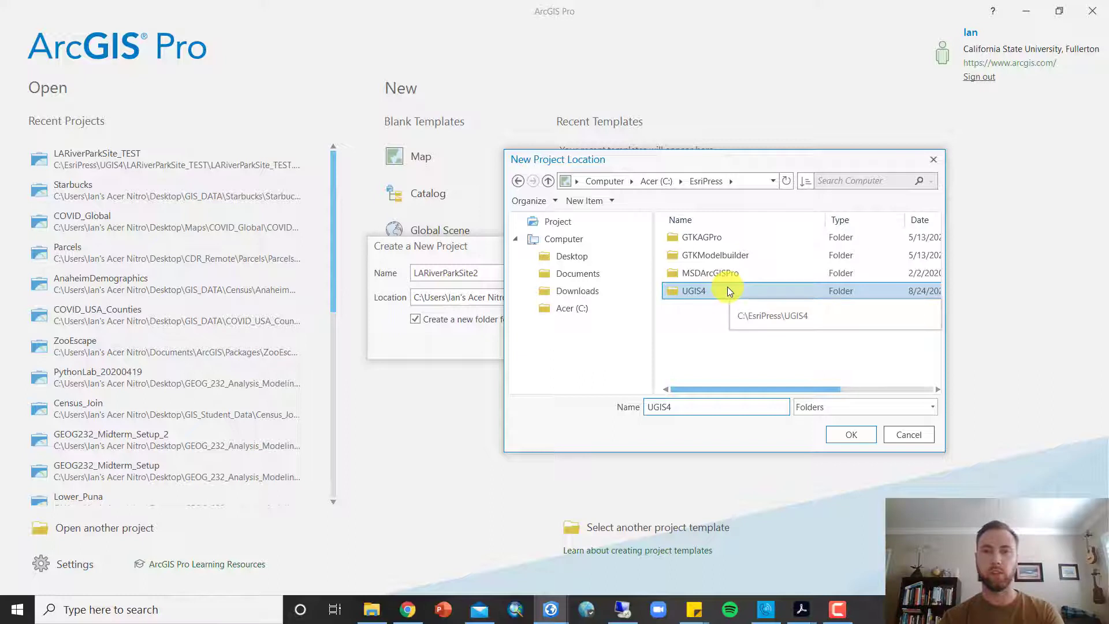
pyautogui.doubleClick(727, 290)
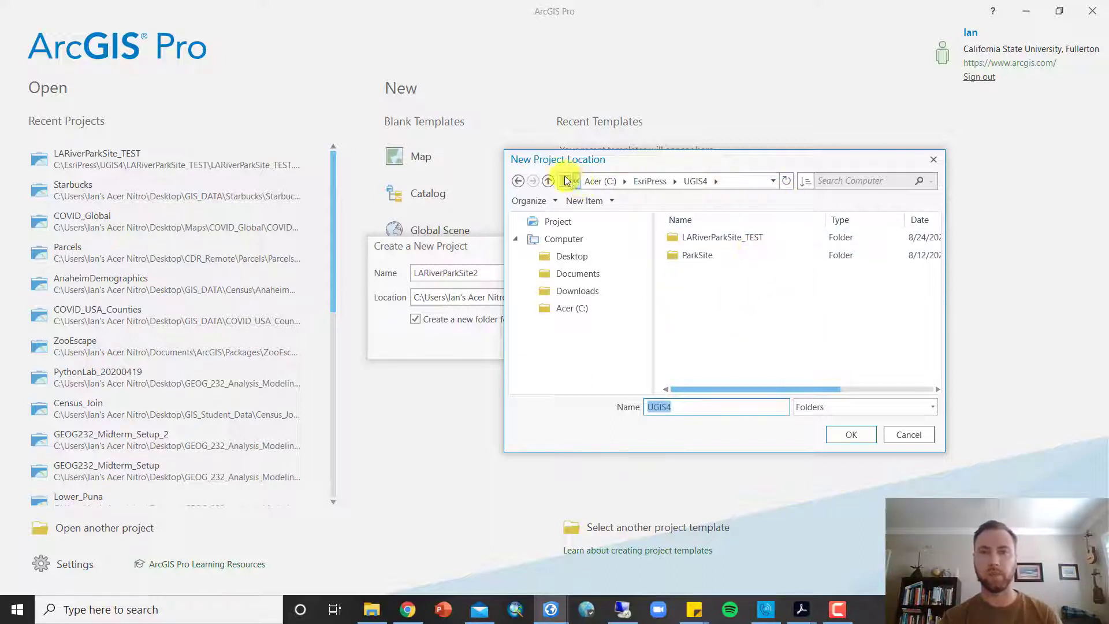
pyautogui.click(548, 181)
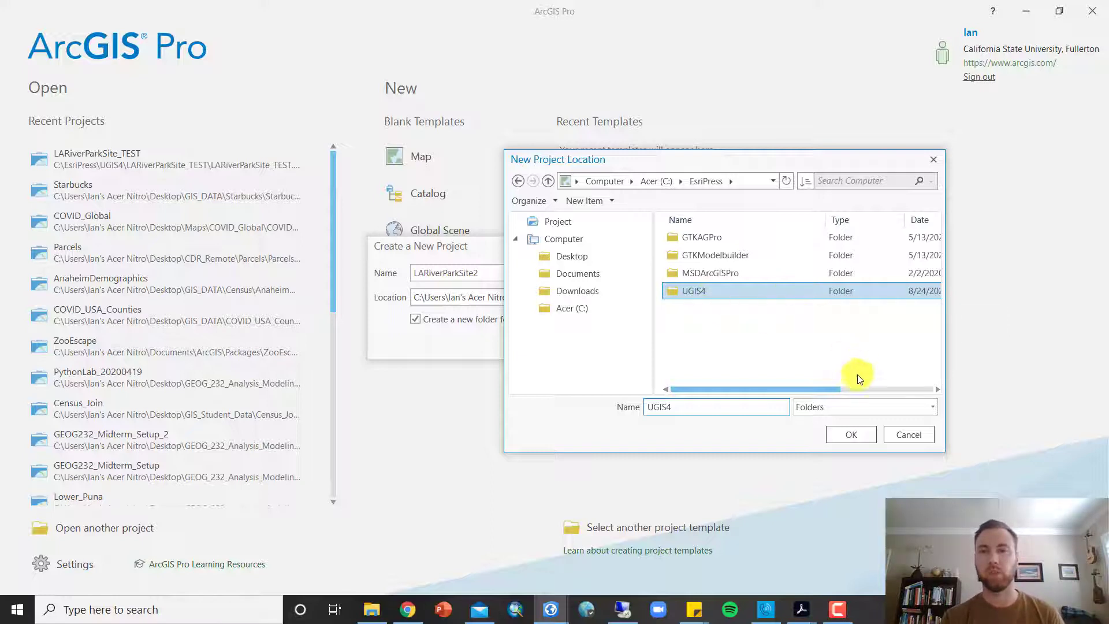
pyautogui.click(853, 434)
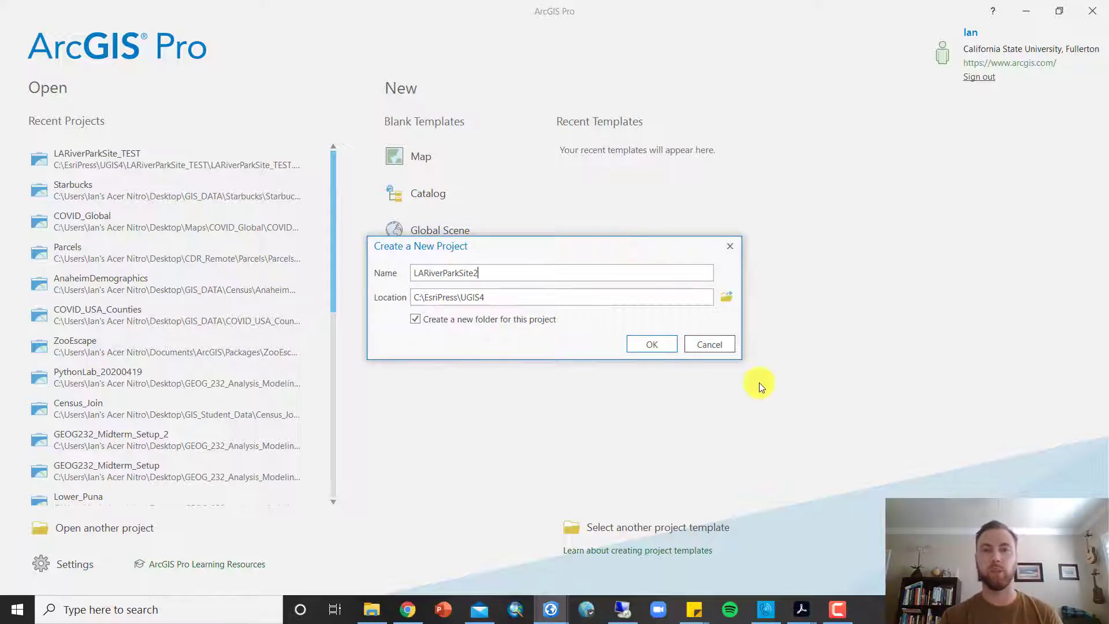
pyautogui.click(651, 344)
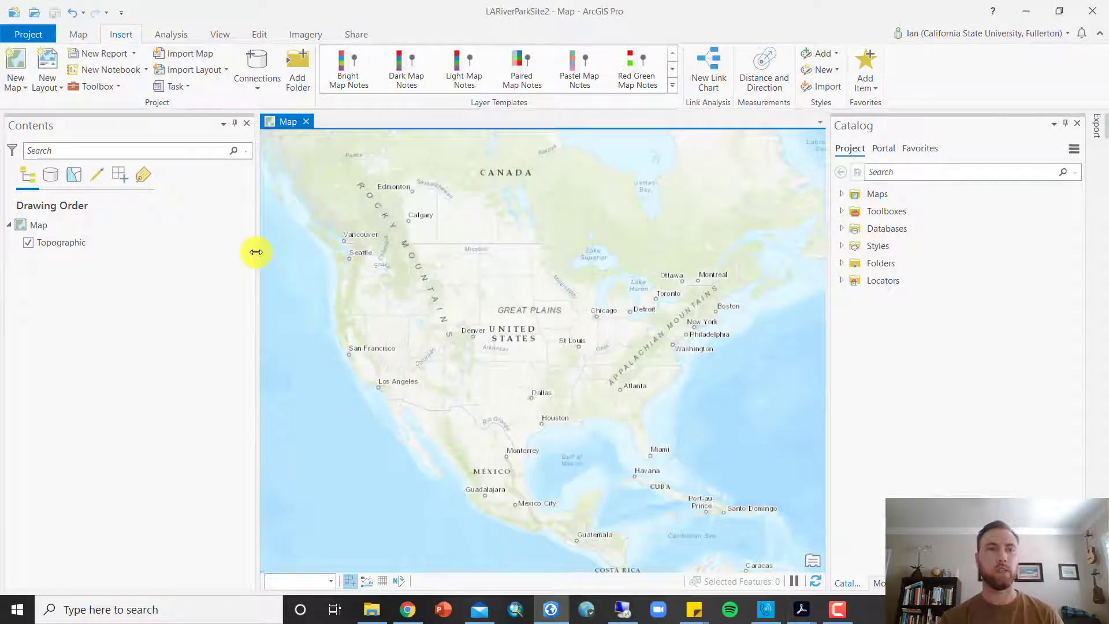
# Step: Narrow the Contents and Catalog panes to give the map view more room
pyautogui.moveTo(256, 252); pyautogui.dragTo(222, 254)
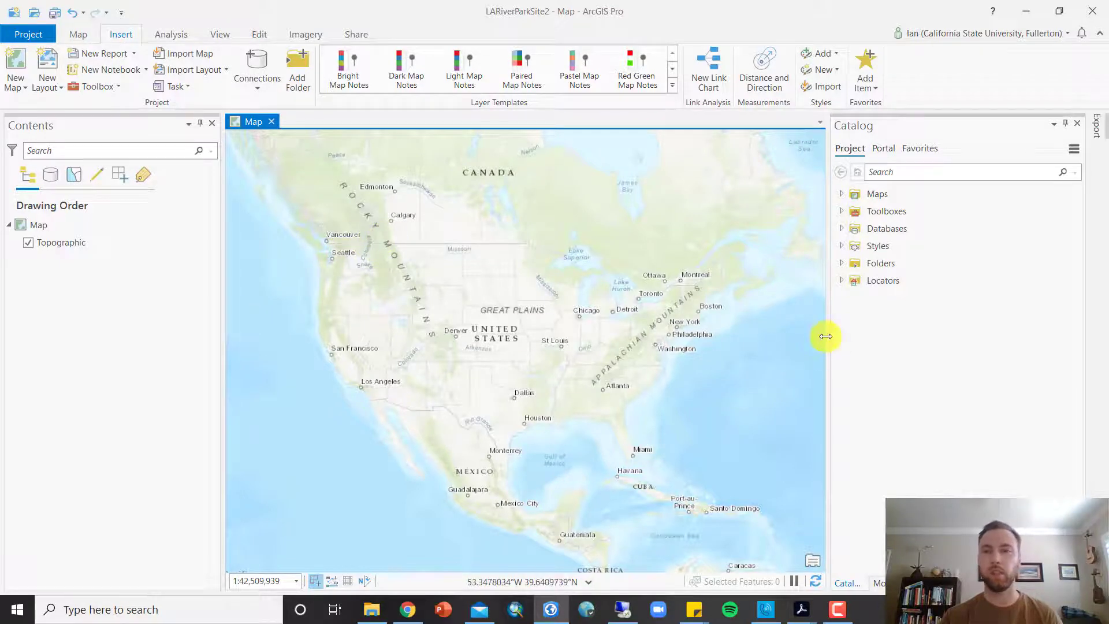
pyautogui.moveTo(827, 334); pyautogui.dragTo(894, 337)
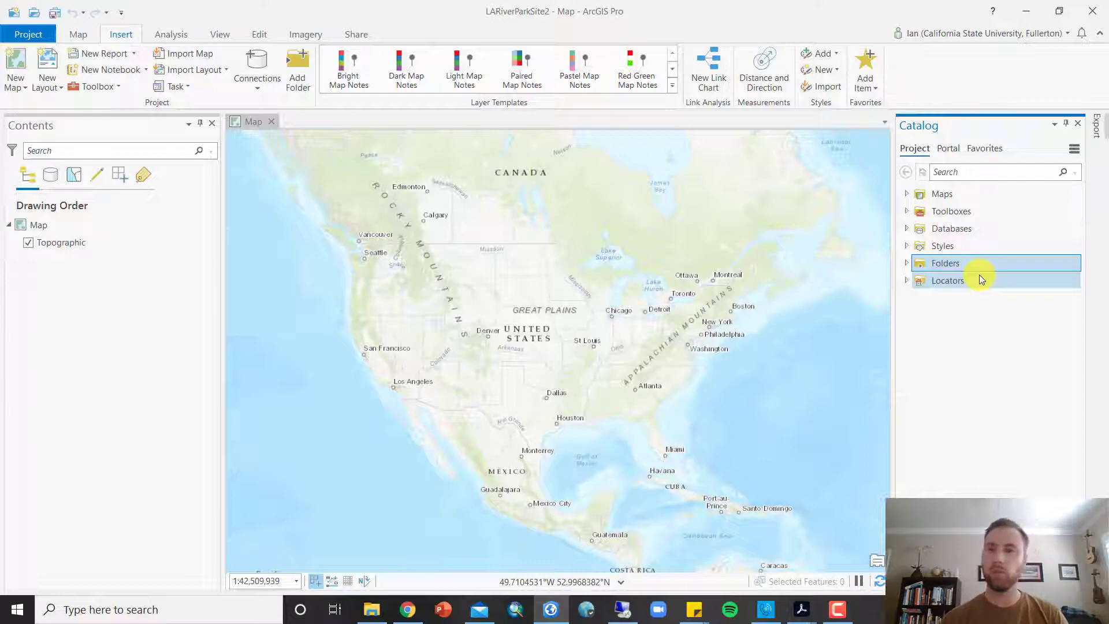
# Step: Rename the project's map in the Catalog as Lesson1a
pyautogui.click(906, 193)
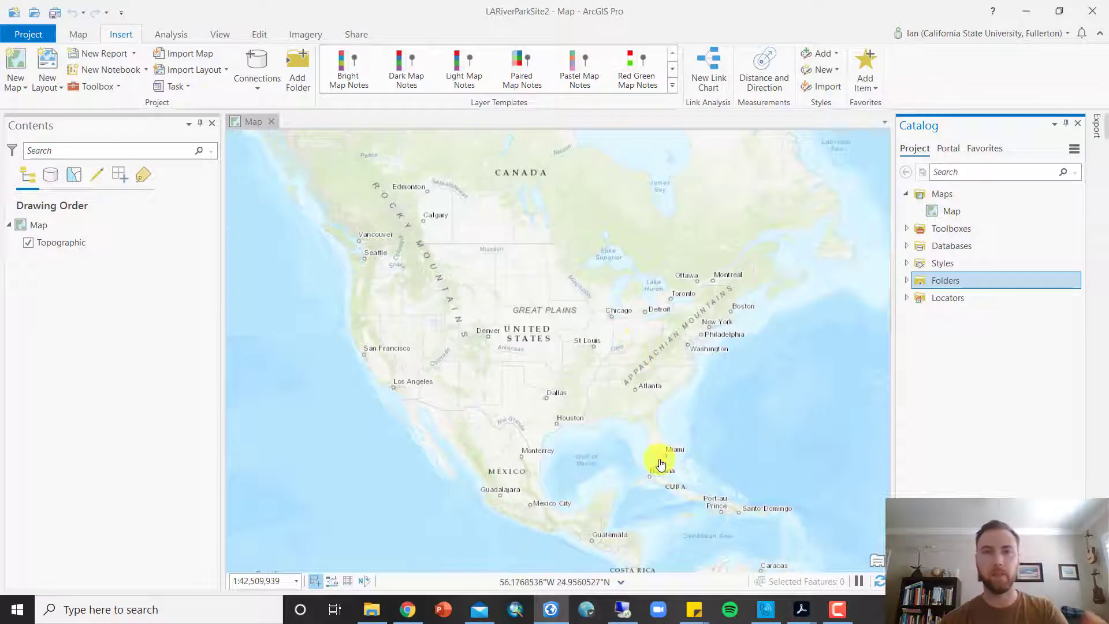
pyautogui.click(948, 213)
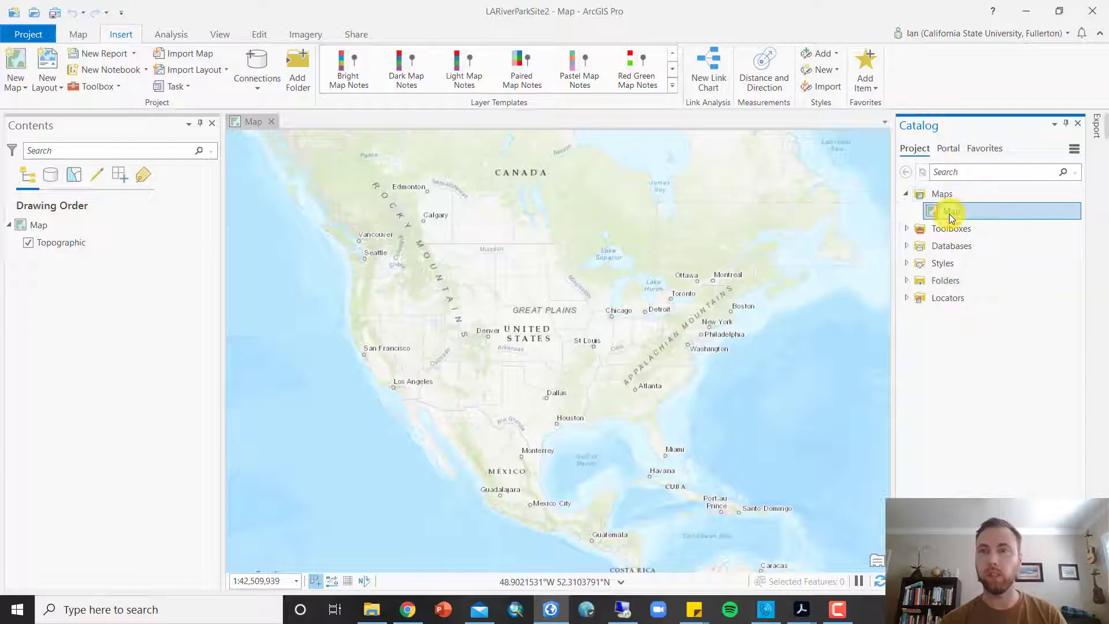
pyautogui.rightClick(949, 214)
pyautogui.click(1005, 331)
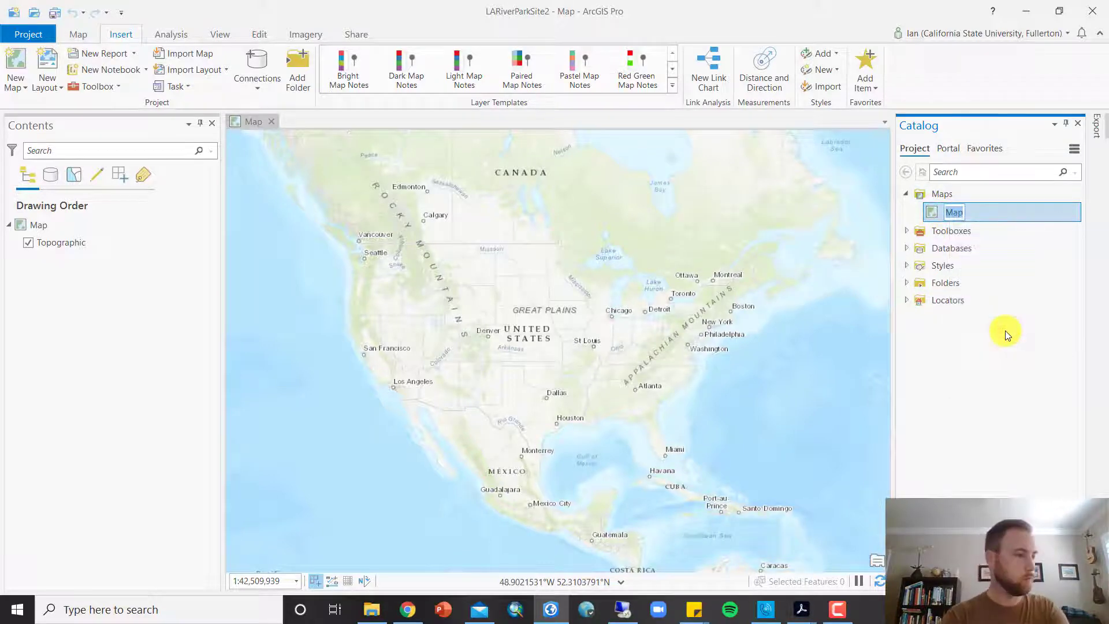
pyautogui.write('Le')
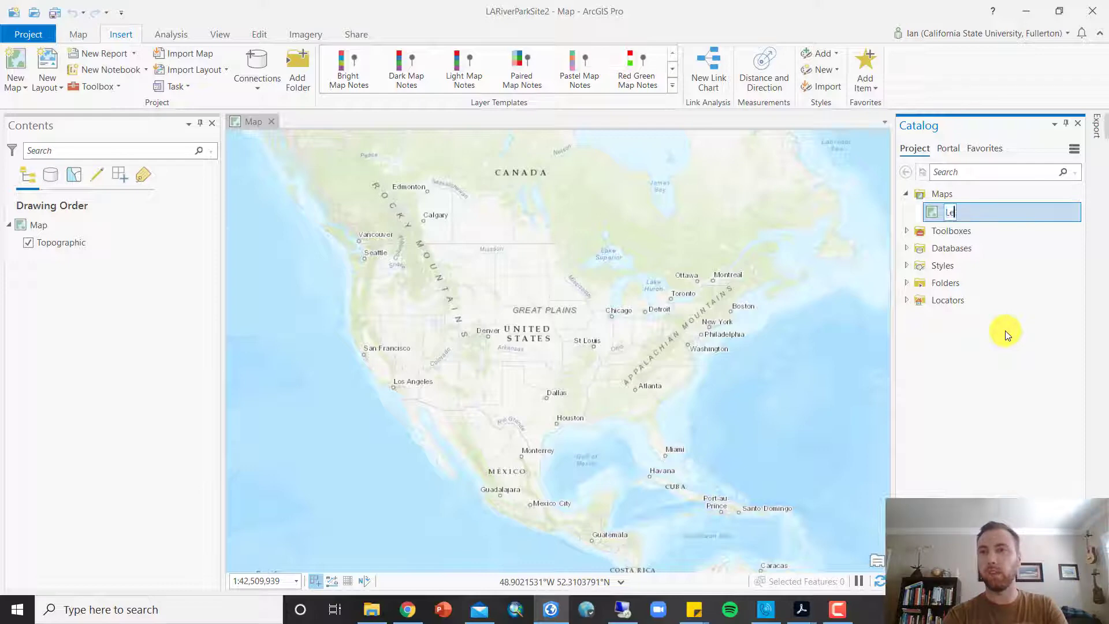
pyautogui.write('sson1a')
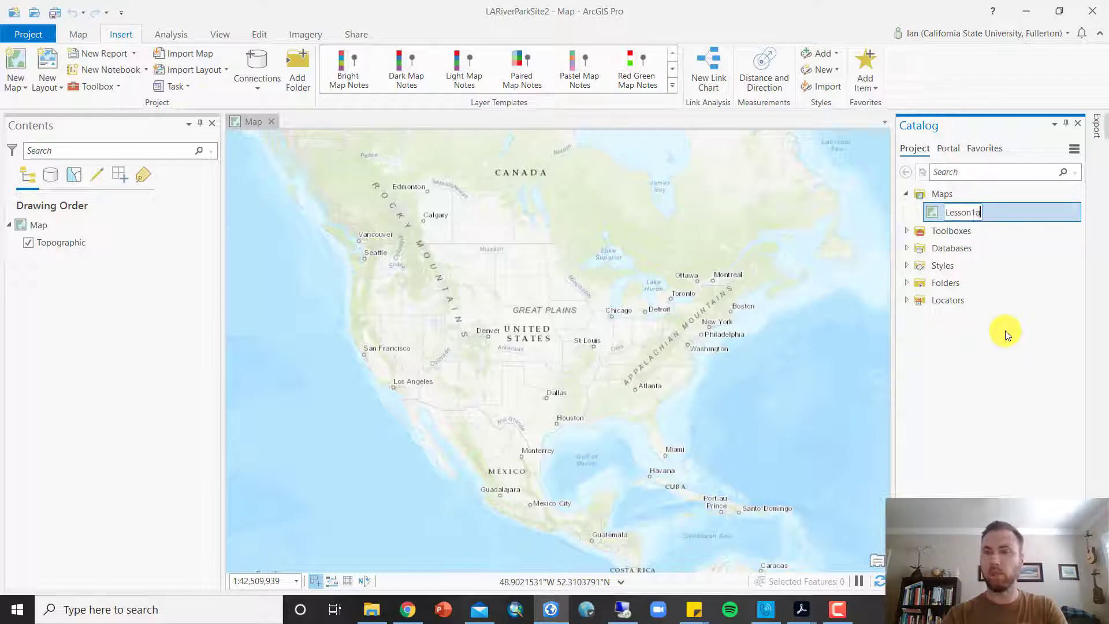
pyautogui.press('Return')
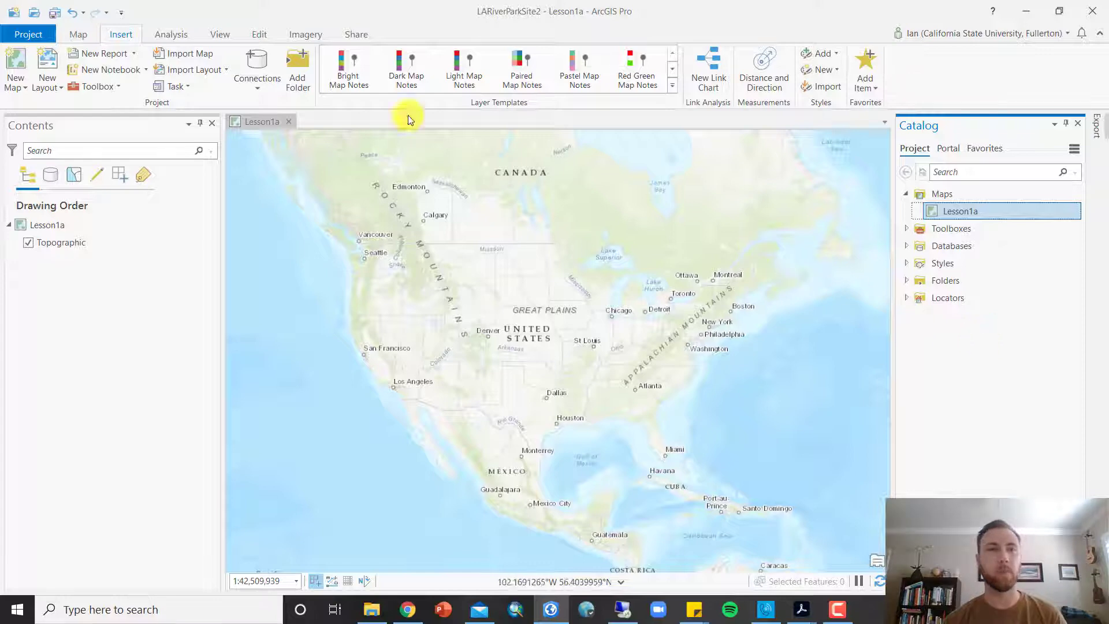
# Step: Examine the ribbon's Map, Insert, Analysis, View, Edit, Imagery and Share tool sets, ending on the Map tools
pyautogui.click(81, 33)
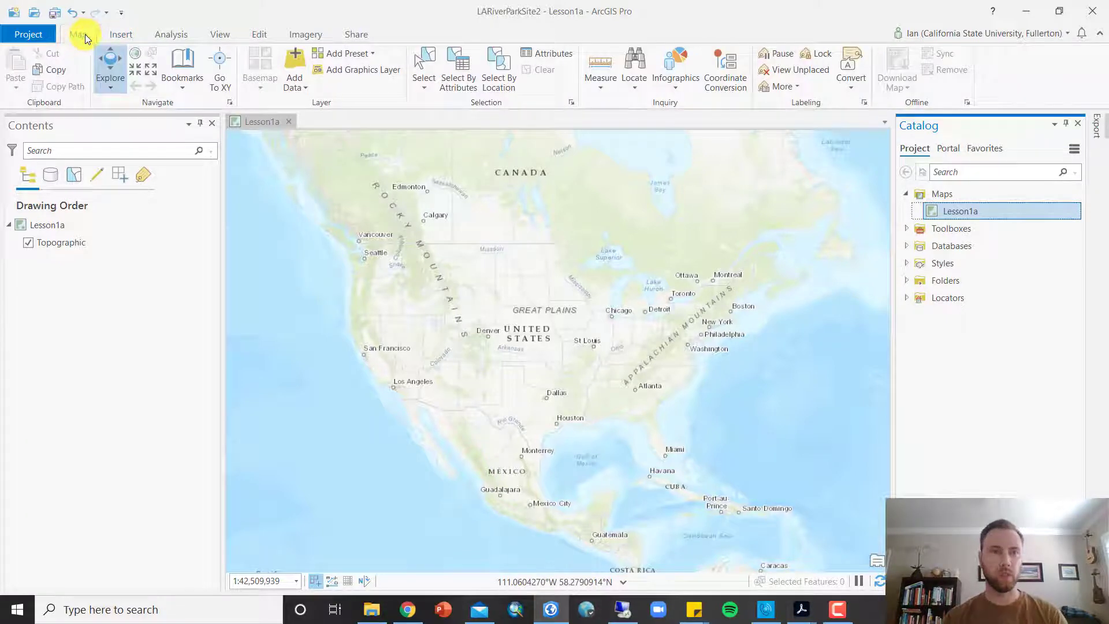
pyautogui.click(119, 34)
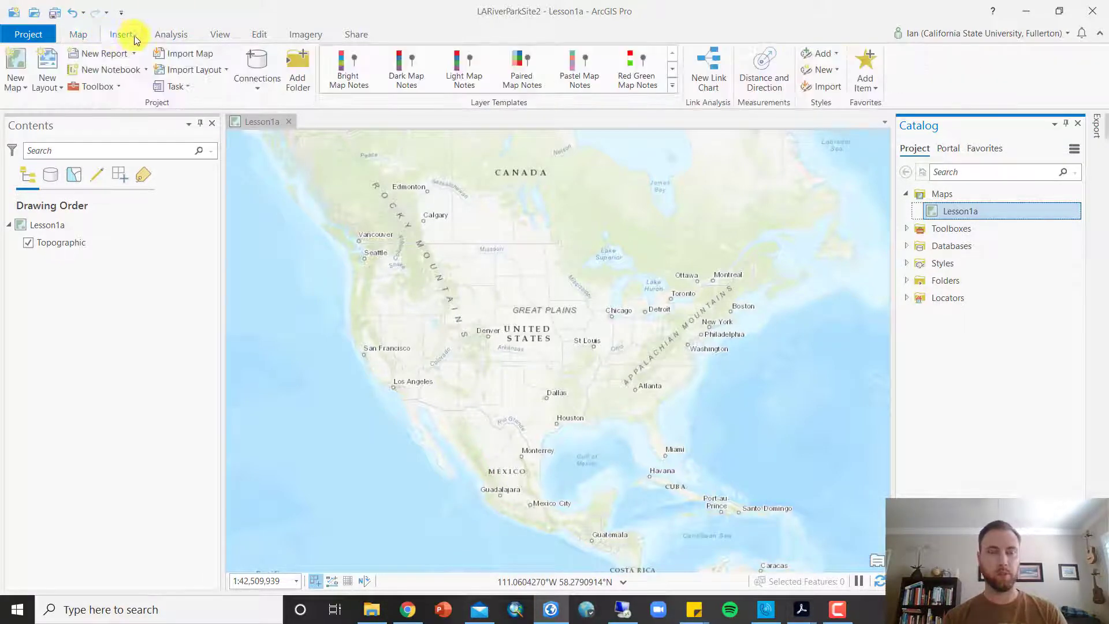
pyautogui.click(179, 35)
pyautogui.click(223, 34)
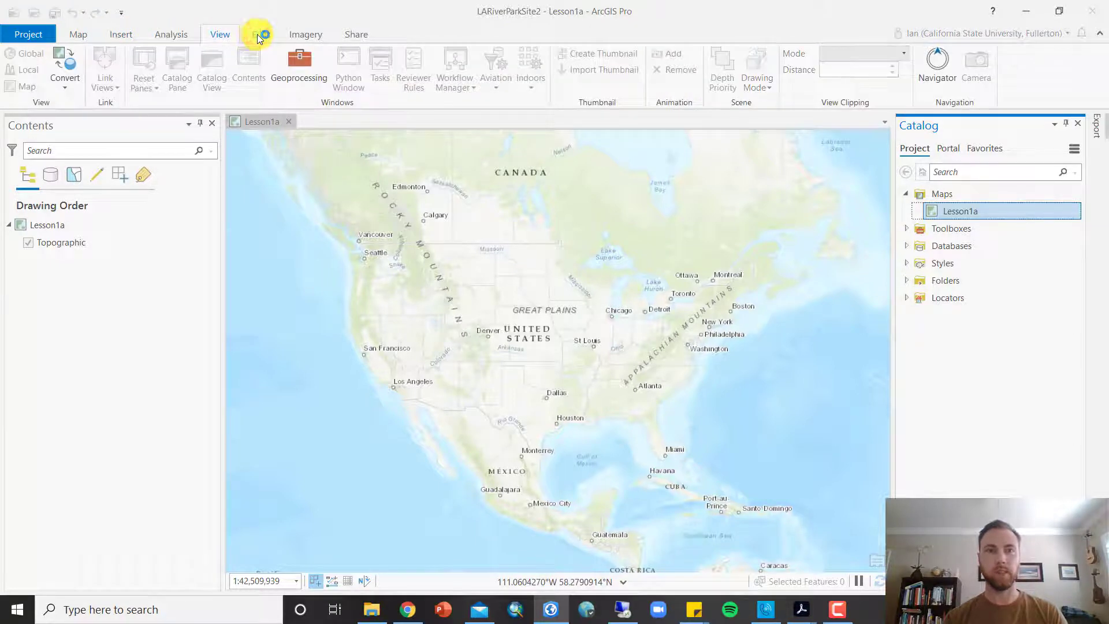
pyautogui.click(257, 34)
pyautogui.click(306, 33)
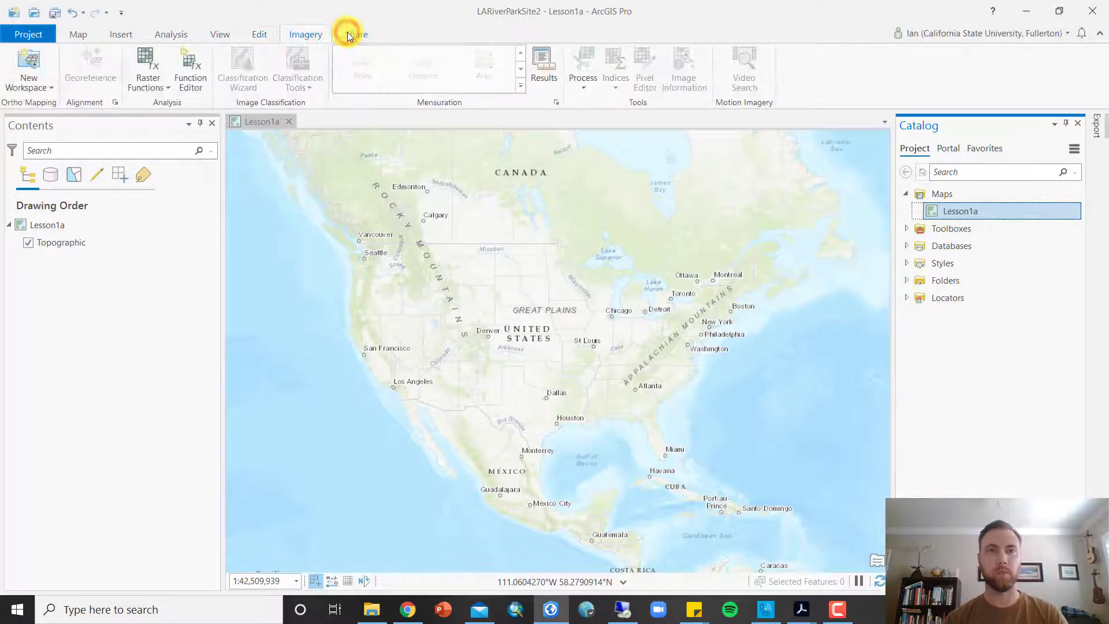
pyautogui.click(348, 33)
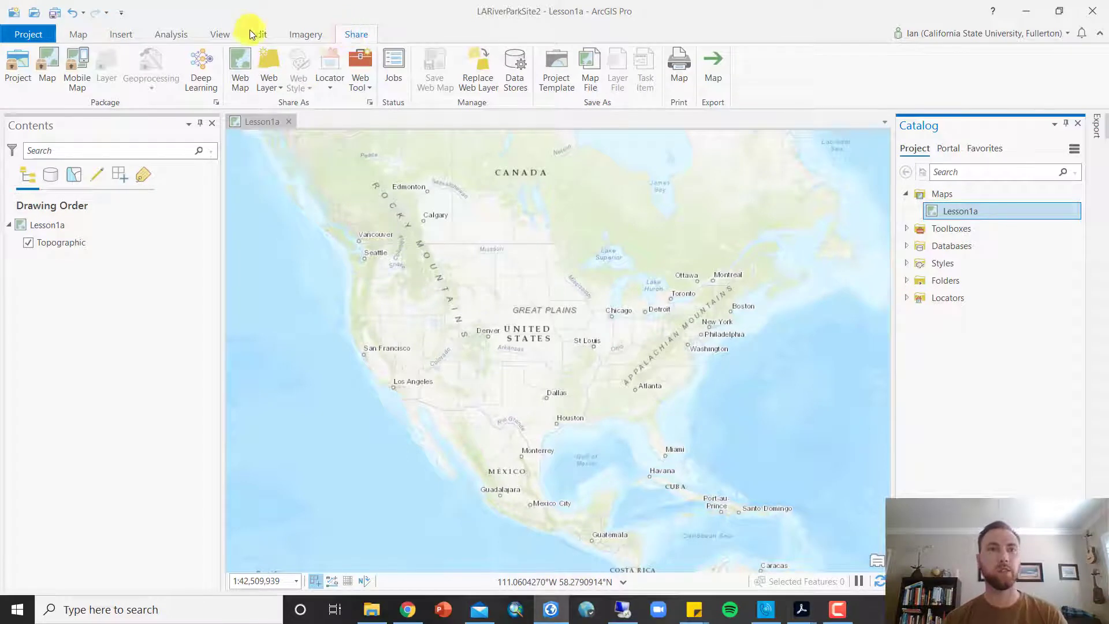
pyautogui.click(85, 35)
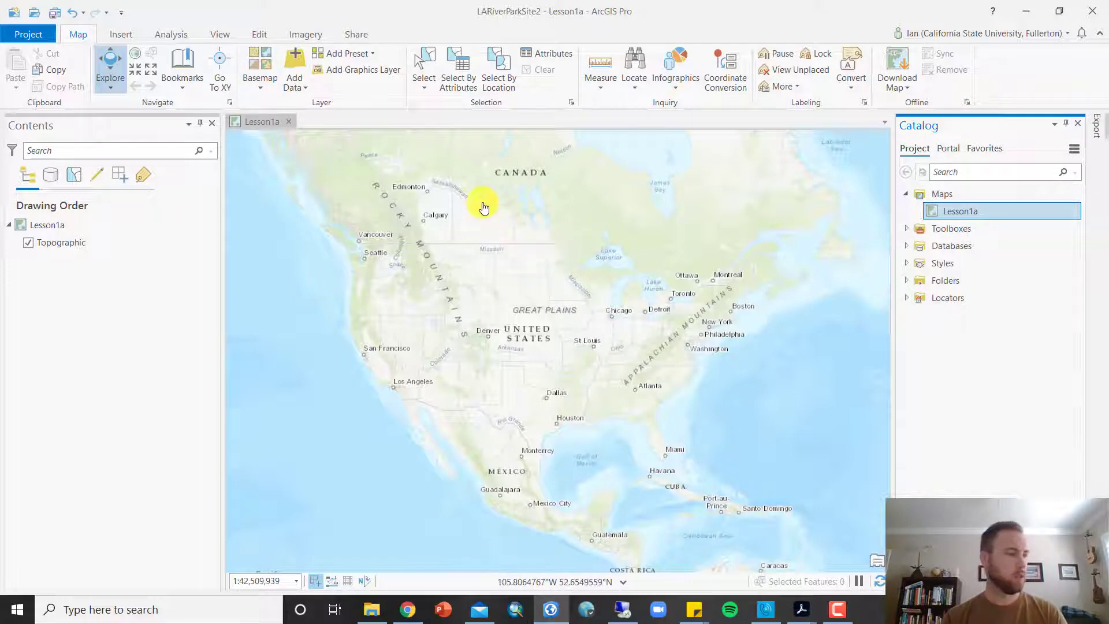
# Step: Change the Lesson1a map's basemap to Streets
pyautogui.click(265, 88)
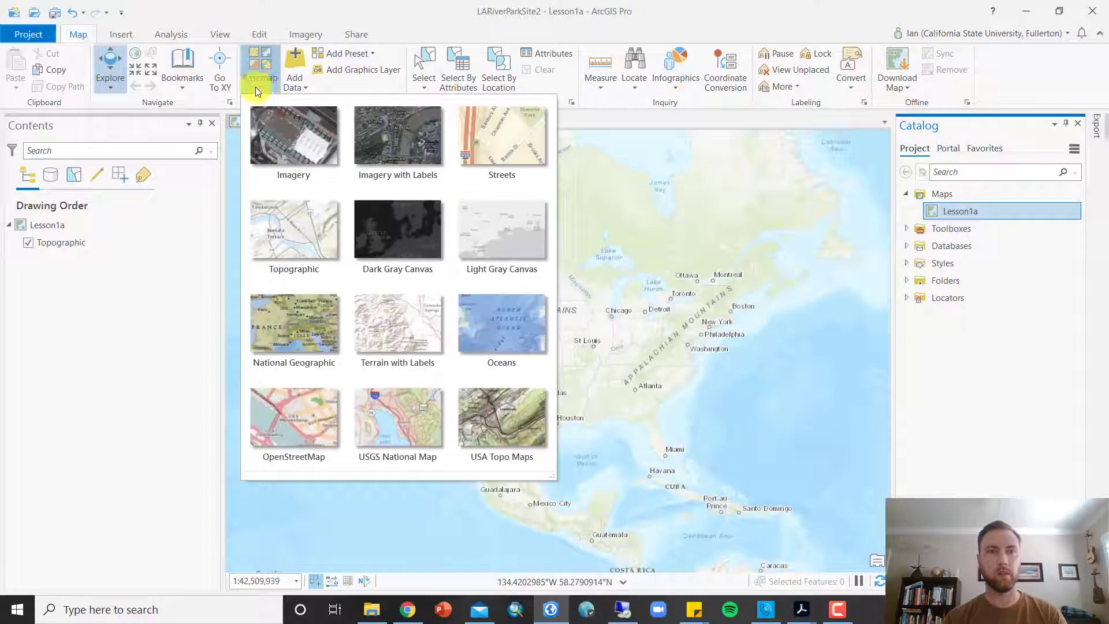
pyautogui.click(511, 151)
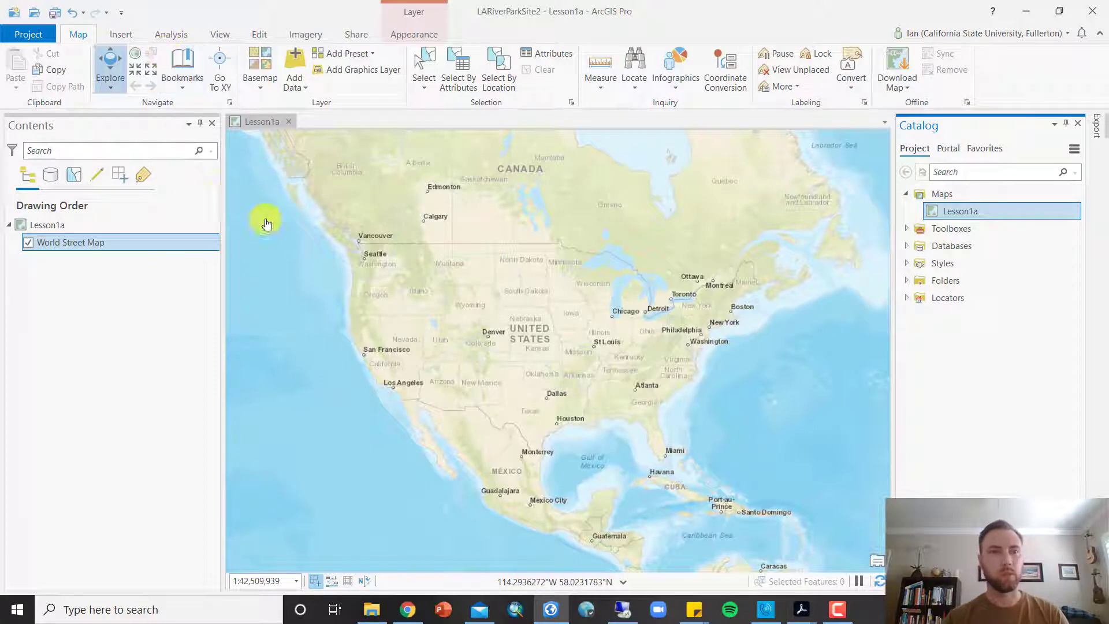
# Step: Explore the street basemap across the western United States, ending on a close view of the Los Angeles basin
pyautogui.click(111, 61)
pyautogui.moveTo(400, 372); pyautogui.dragTo(517, 393)
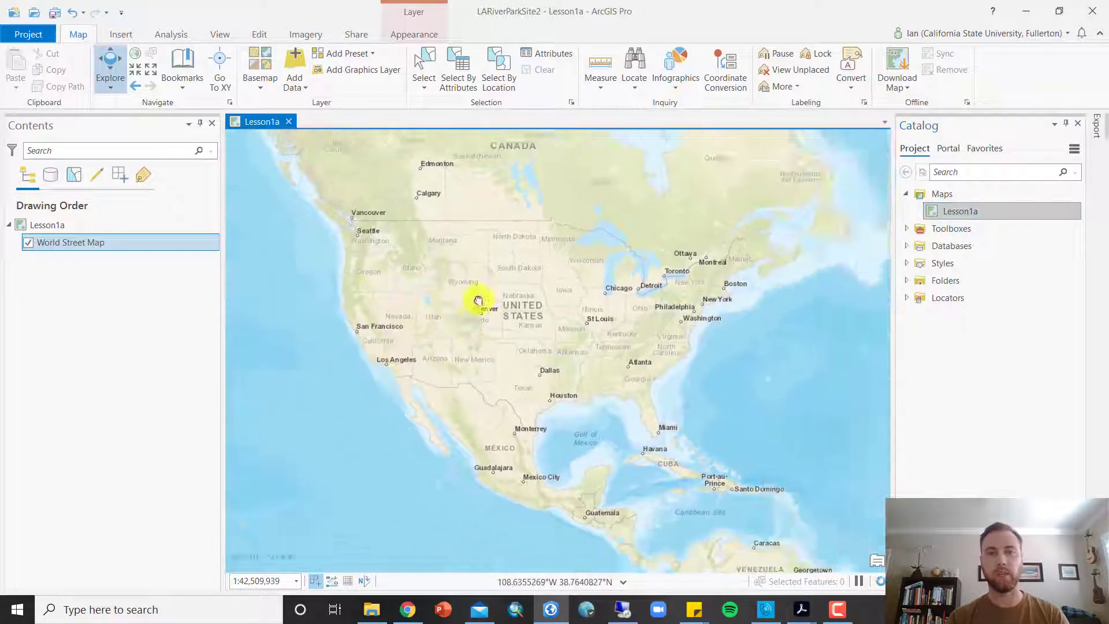
pyautogui.scroll(3, 495, 339)
pyautogui.scroll(3, 497, 349)
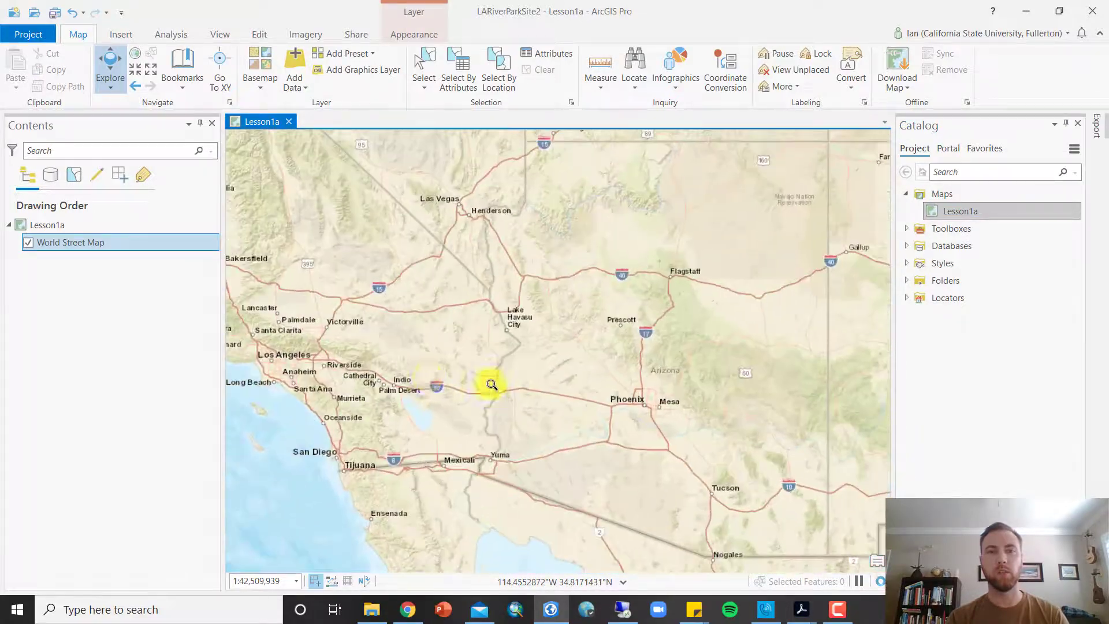
pyautogui.moveTo(364, 342); pyautogui.dragTo(610, 375)
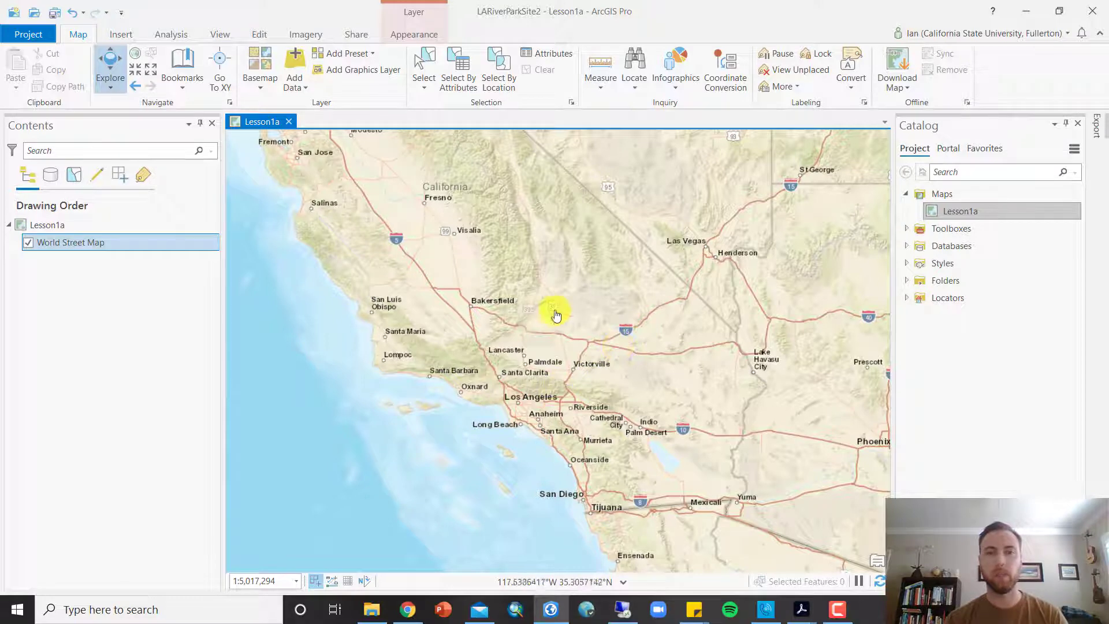
pyautogui.click(622, 335)
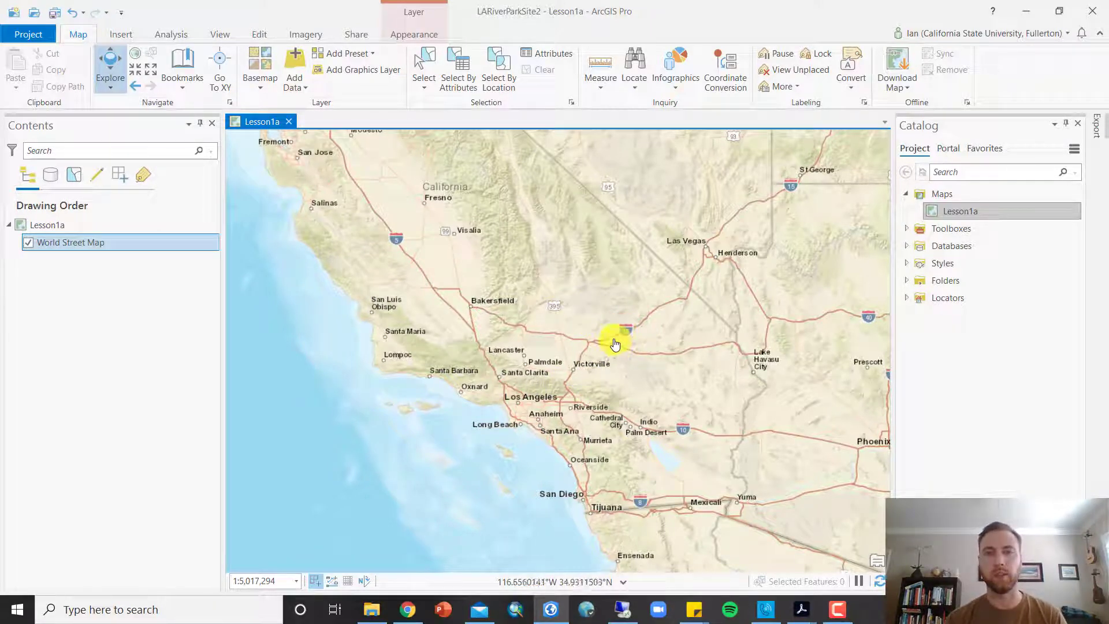
pyautogui.click(614, 341)
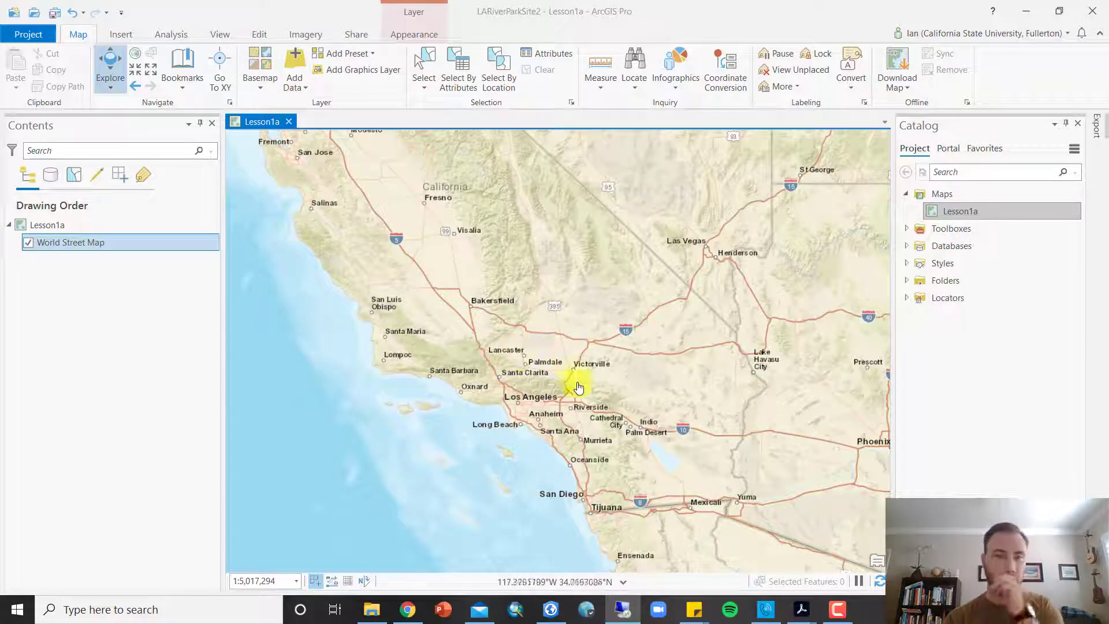
pyautogui.scroll(-3, 595, 404)
pyautogui.moveTo(729, 359); pyautogui.dragTo(552, 343)
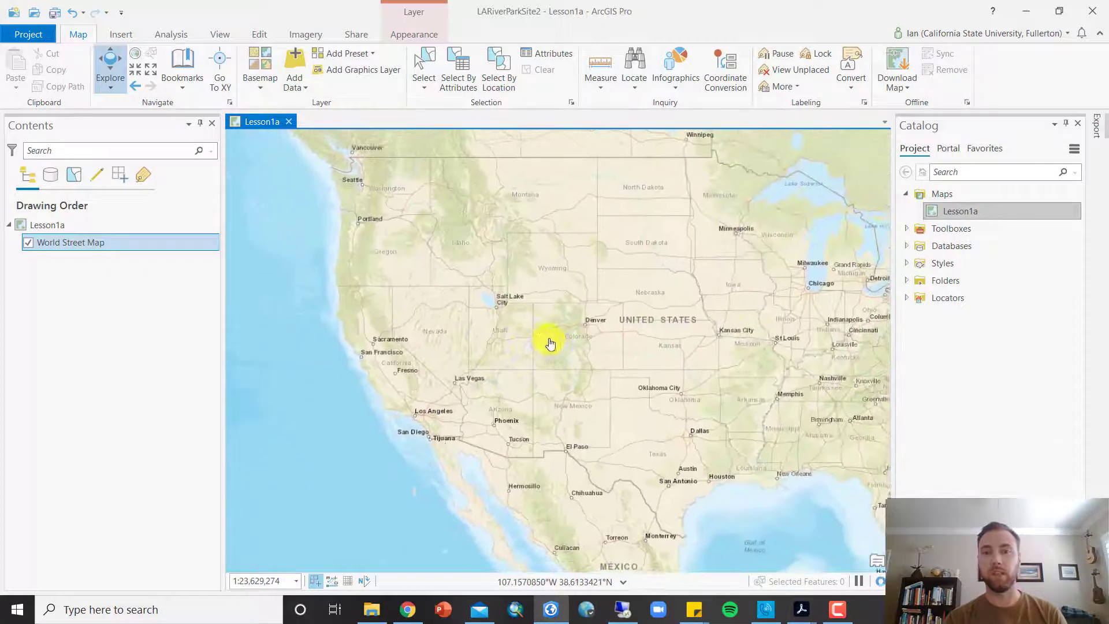
pyautogui.moveTo(718, 338); pyautogui.dragTo(751, 332)
pyautogui.moveTo(507, 278); pyautogui.dragTo(628, 258)
pyautogui.moveTo(669, 387); pyautogui.dragTo(617, 372)
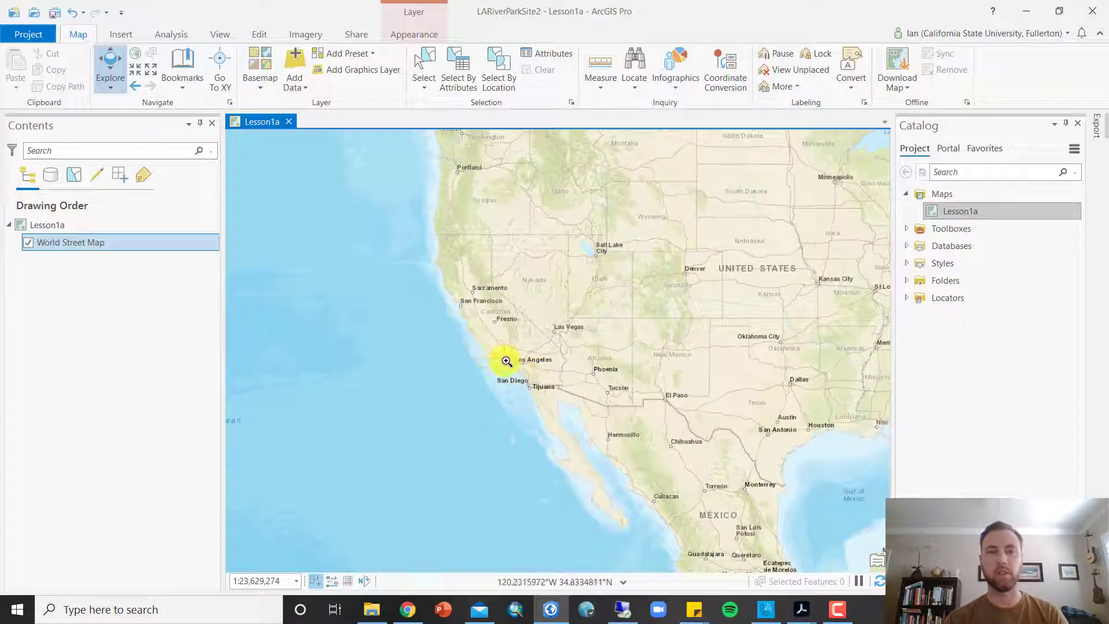
pyautogui.moveTo(500, 355); pyautogui.dragTo(537, 384)
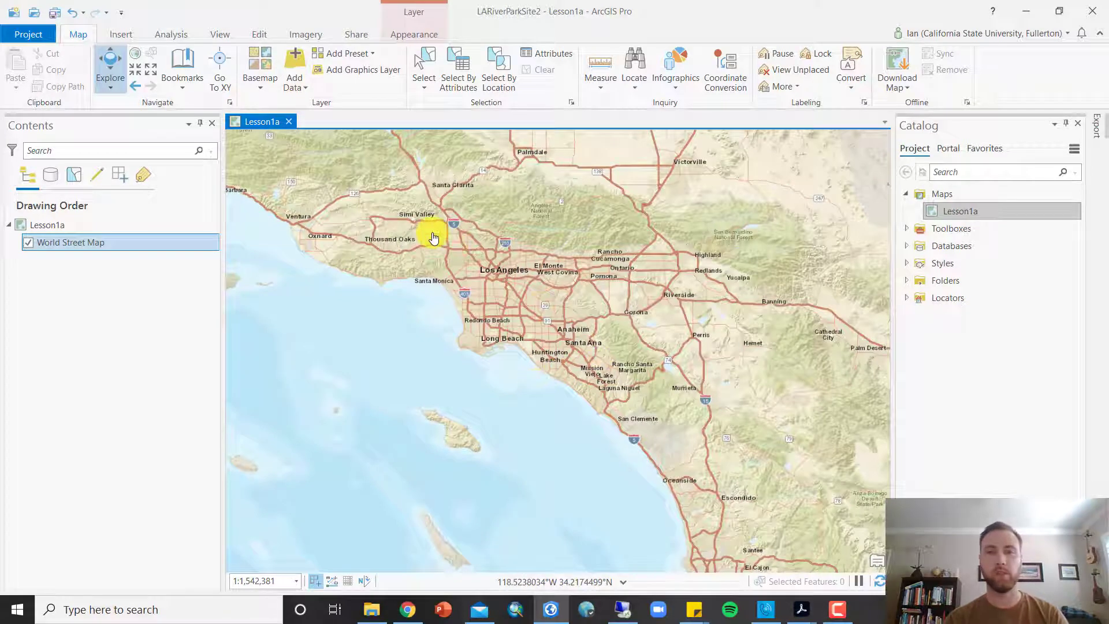
pyautogui.moveTo(423, 227); pyautogui.dragTo(640, 404)
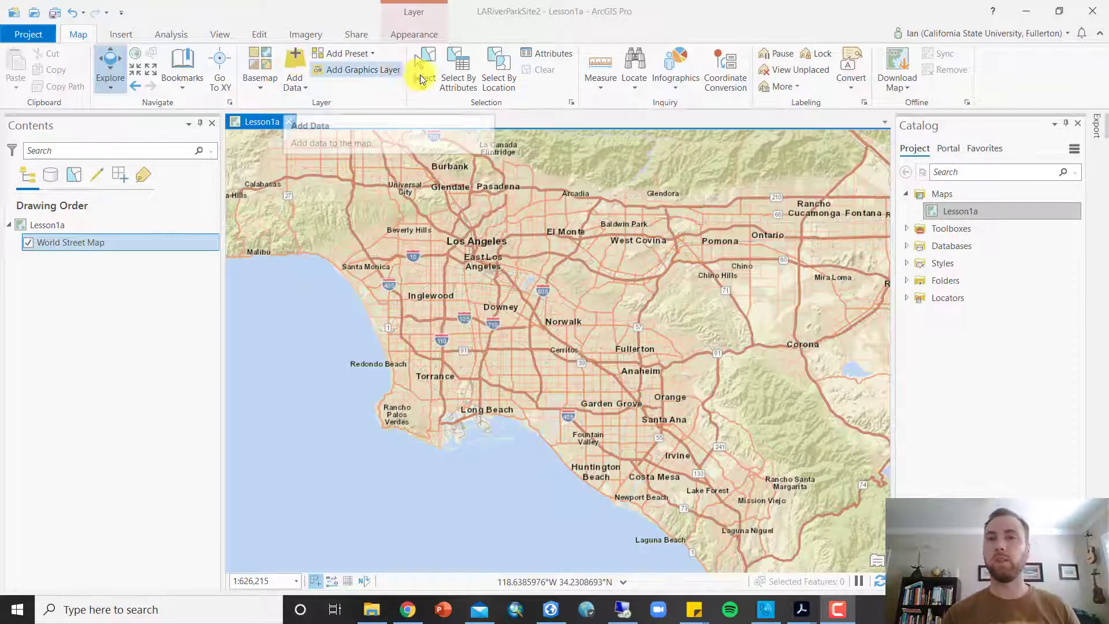
# Step: Add a folder connection to C:\EsriPress\UGIS4\ParkSite in the project
pyautogui.click(971, 283)
pyautogui.rightClick(962, 280)
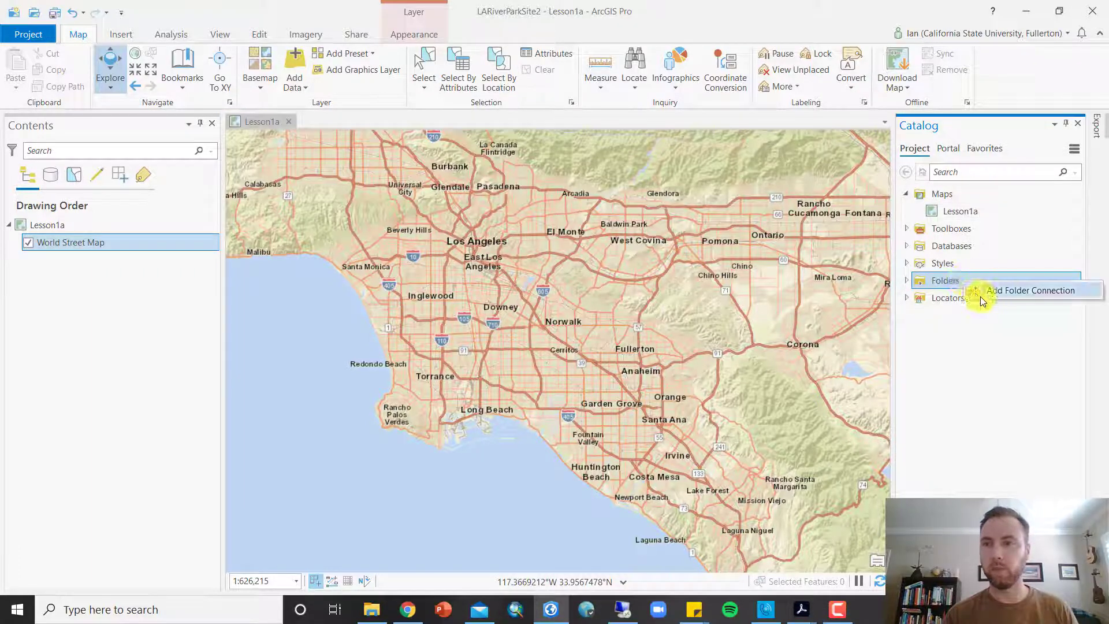
pyautogui.click(1001, 290)
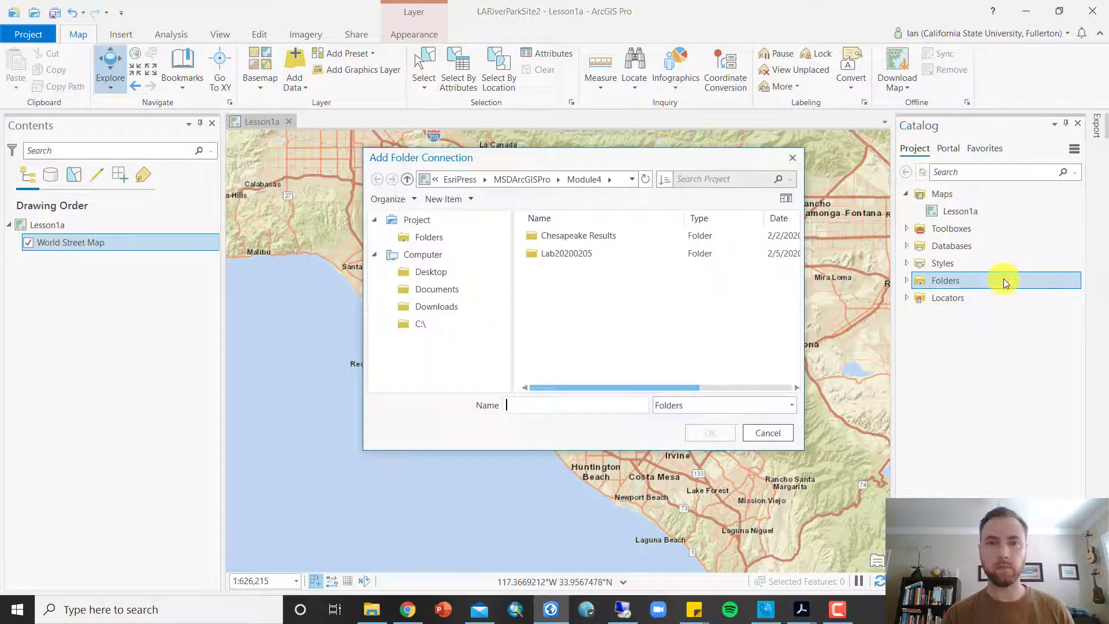
pyautogui.click(428, 323)
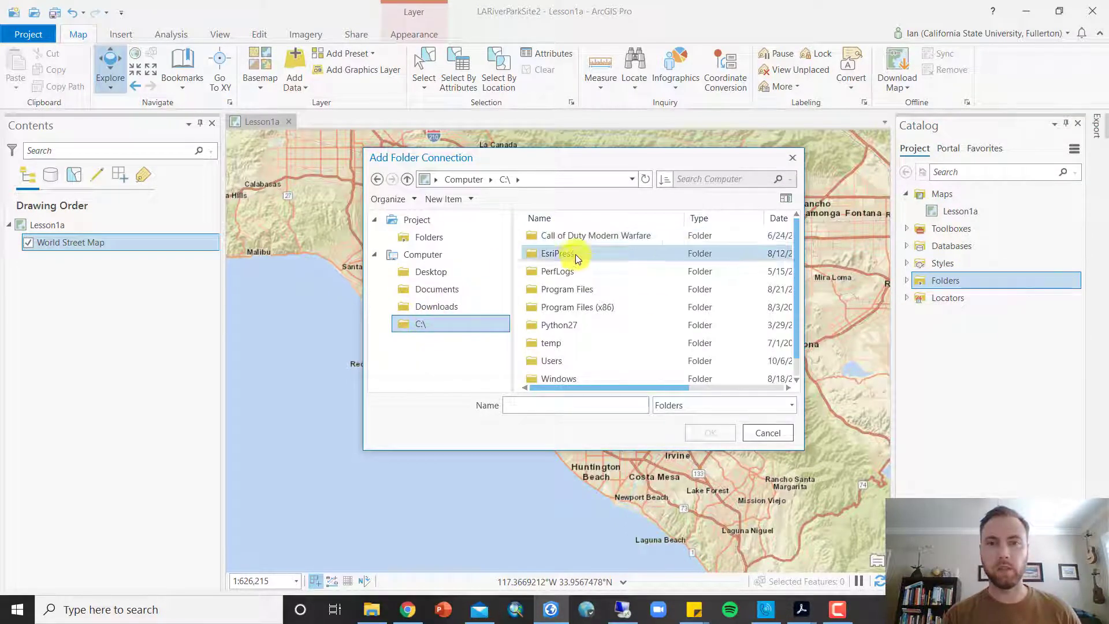
pyautogui.doubleClick(572, 253)
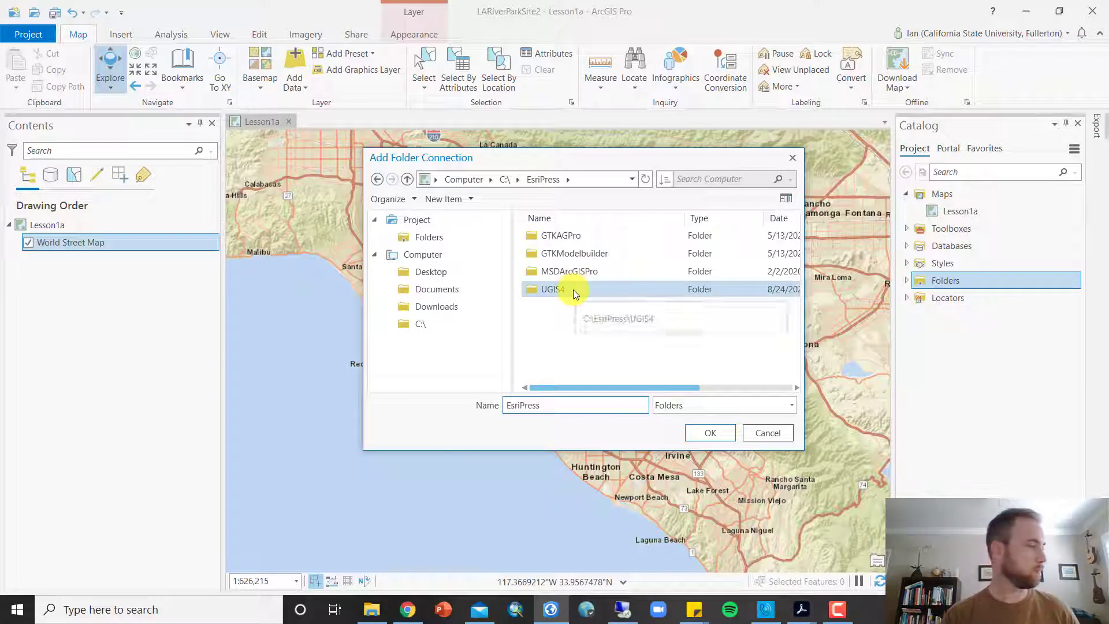
pyautogui.doubleClick(573, 289)
pyautogui.click(572, 271)
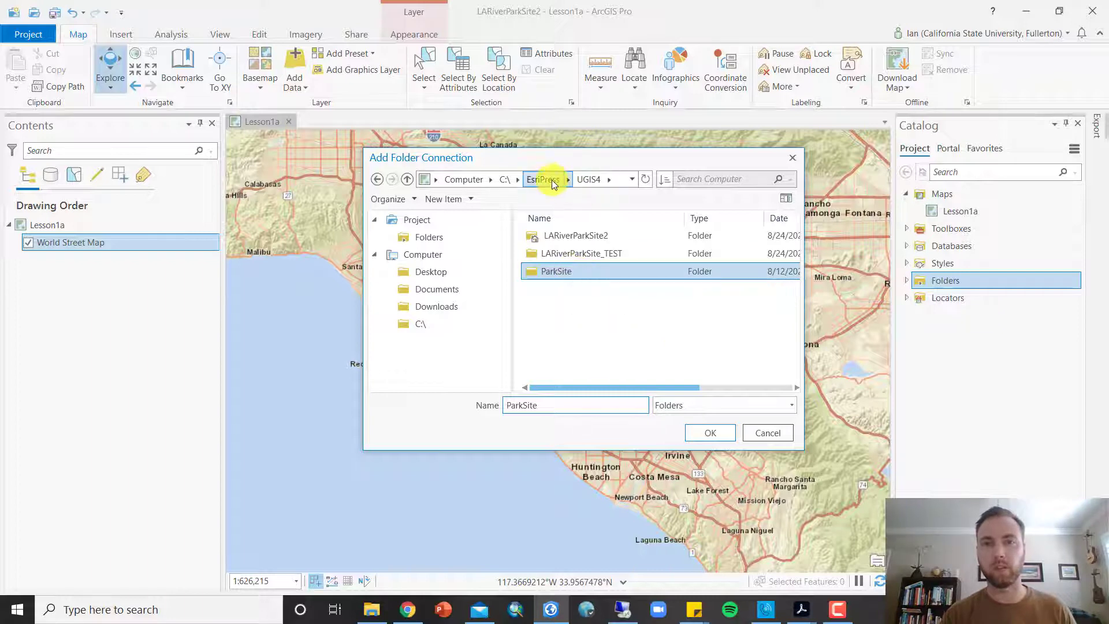
pyautogui.click(709, 433)
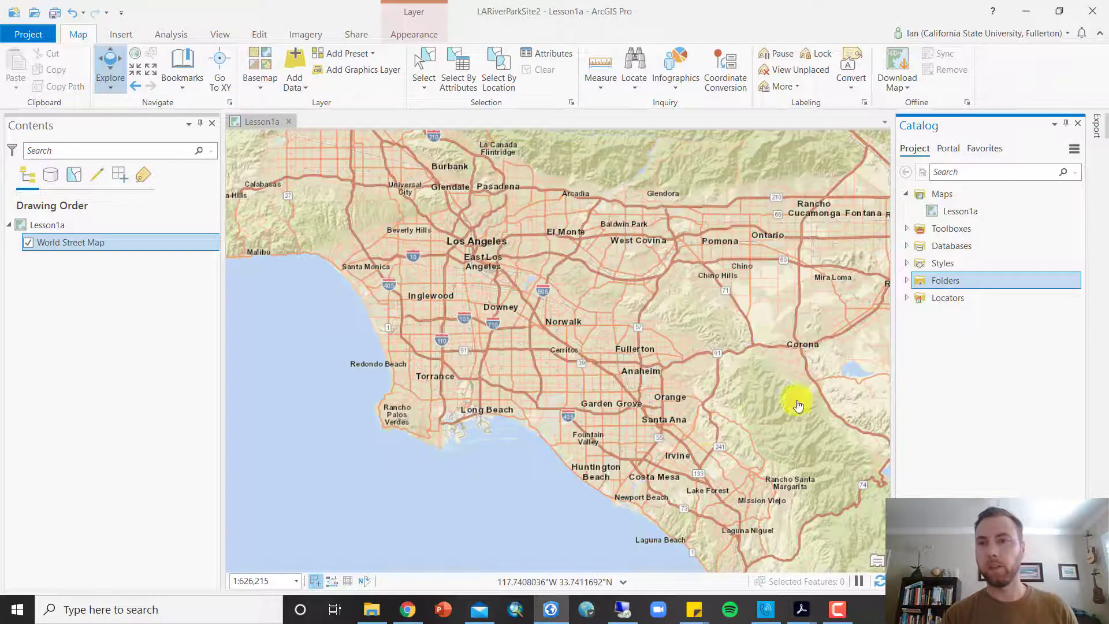
# Step: Add the City_ply feature class from ParkSite's SourceData folder, ESRI.gdb, Boundary dataset, to the Lesson1a map
pyautogui.click(907, 281)
pyautogui.click(920, 315)
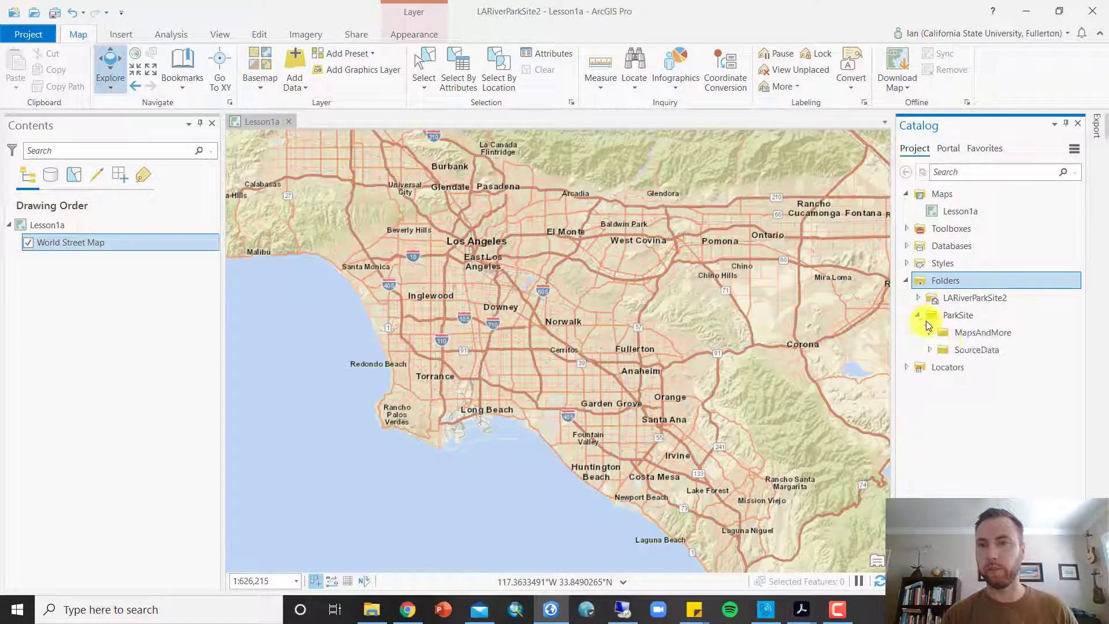
pyautogui.click(930, 350)
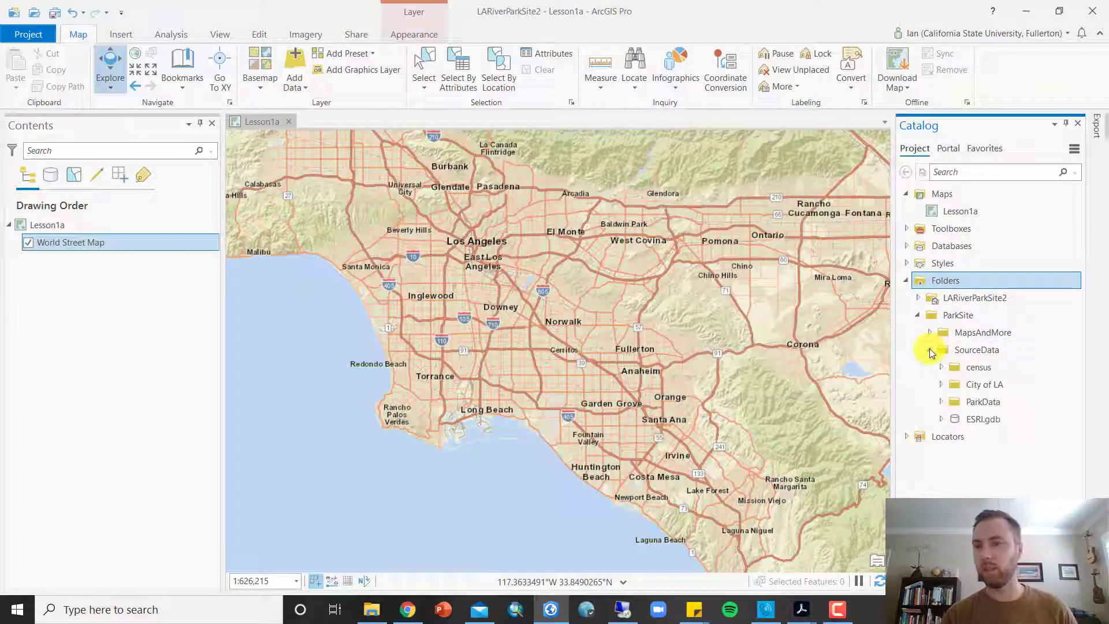
pyautogui.click(942, 419)
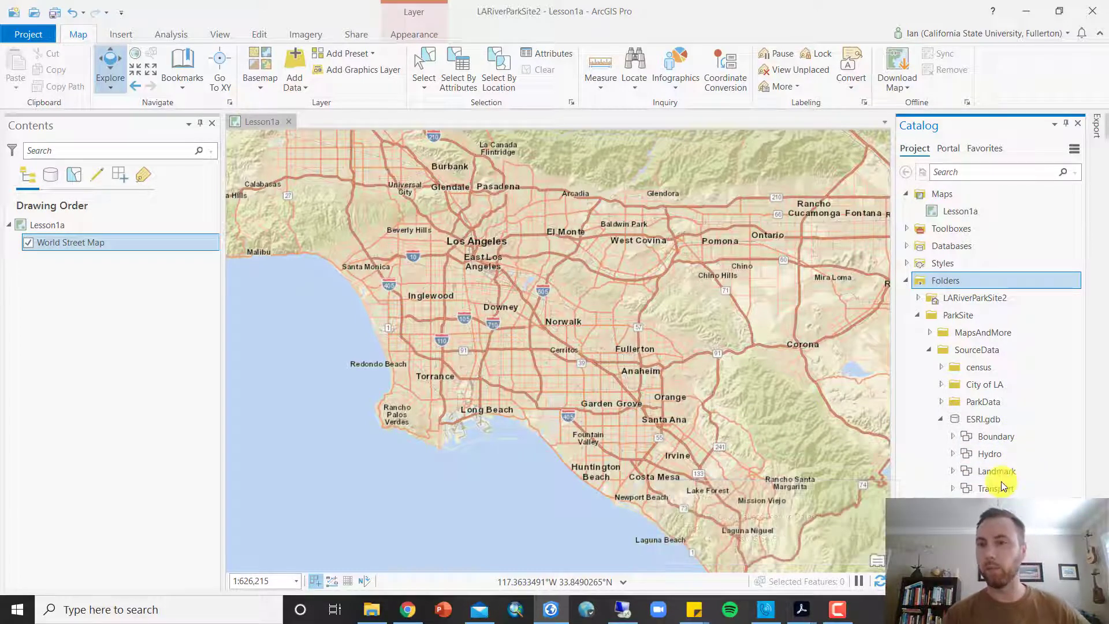
pyautogui.click(953, 436)
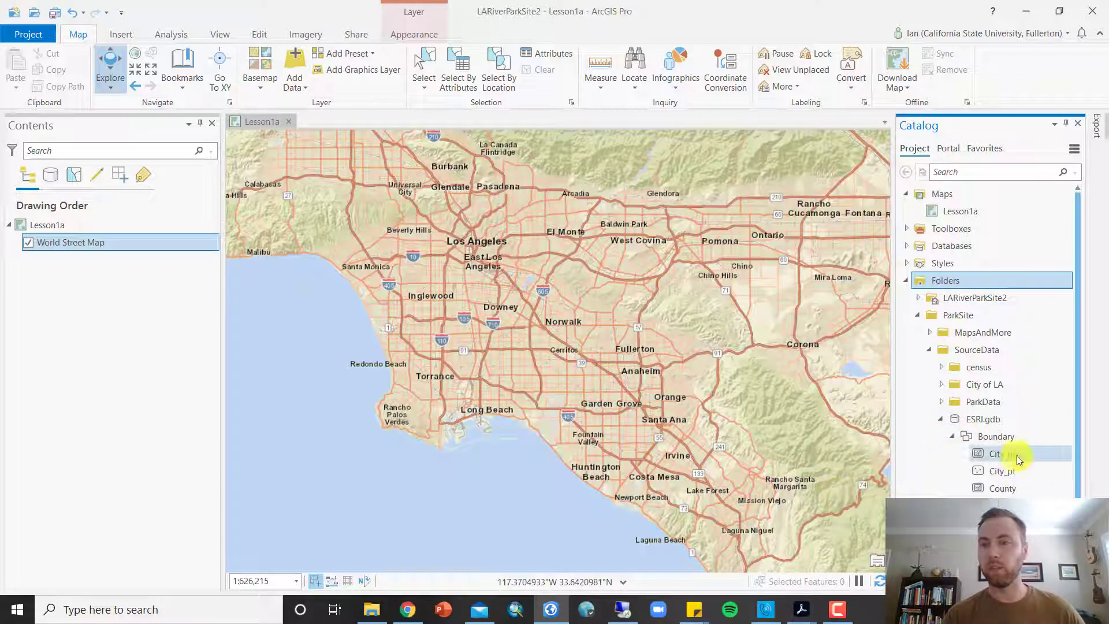
pyautogui.moveTo(1018, 458)
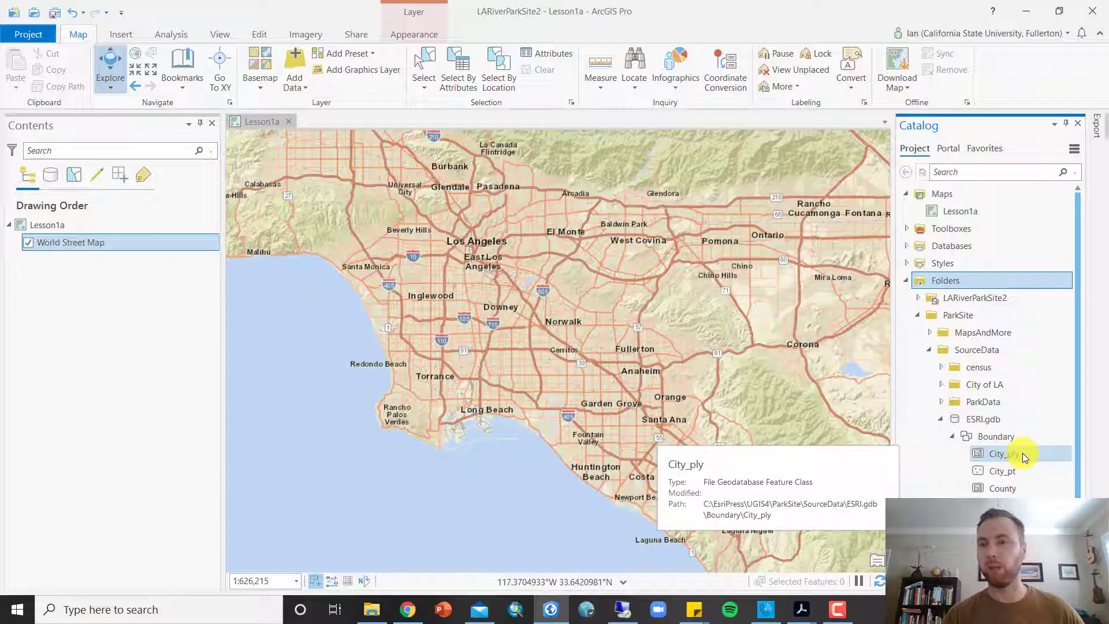
pyautogui.moveTo(1021, 455); pyautogui.dragTo(588, 348)
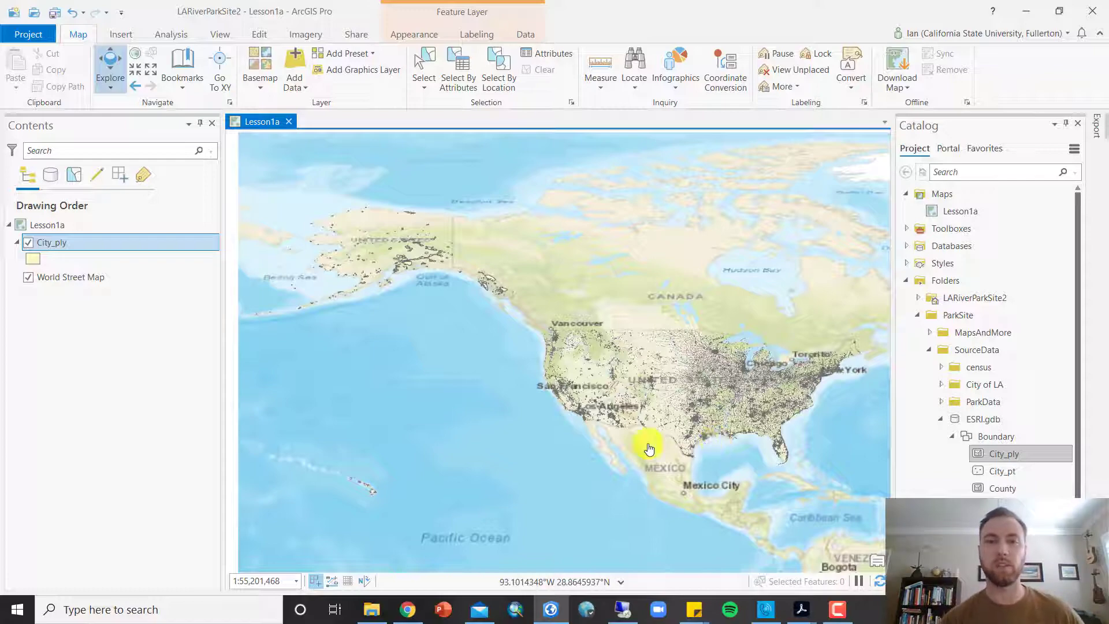
# Step: Look over the City_ply polygons across the United States and turn the layer's visibility off and back on
pyautogui.scroll(3, 731, 428)
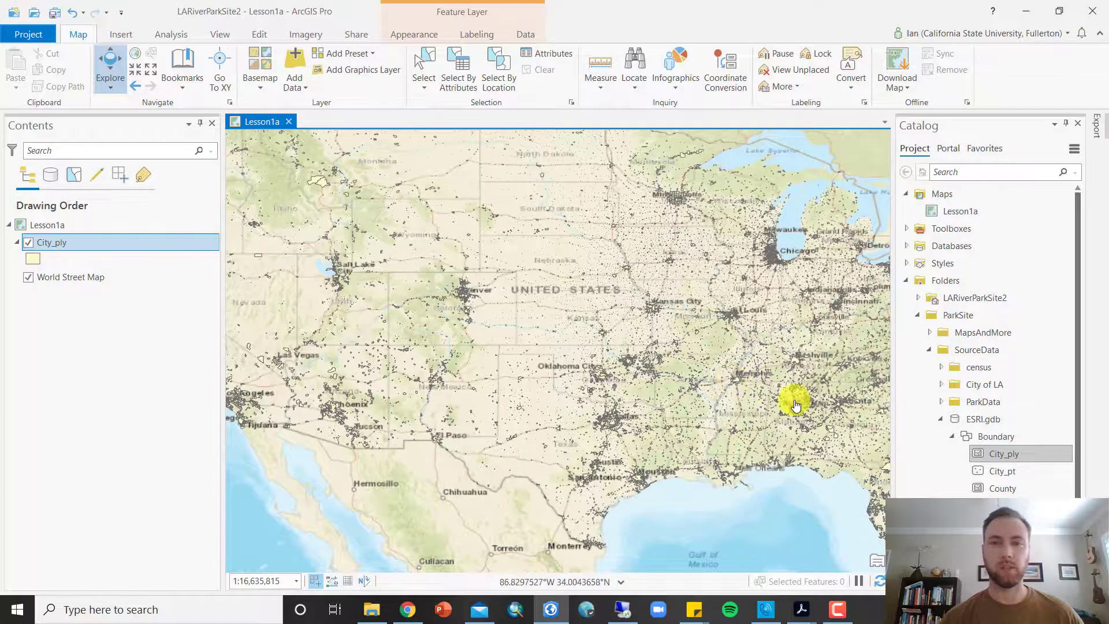
pyautogui.moveTo(792, 396); pyautogui.dragTo(549, 377)
pyautogui.moveTo(455, 369); pyautogui.dragTo(861, 399)
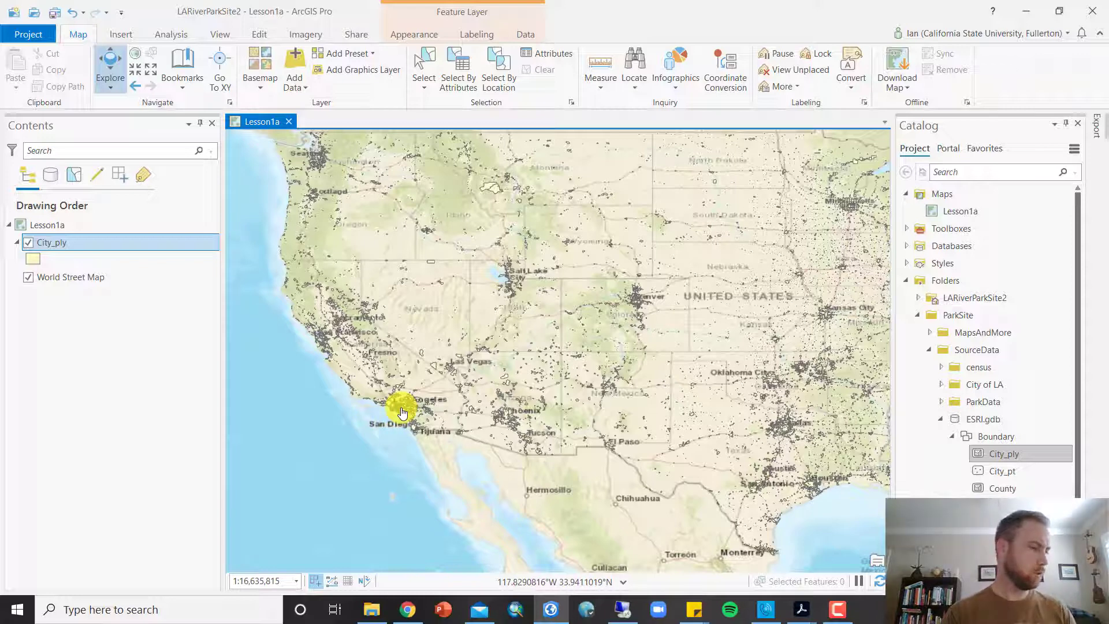
pyautogui.click(28, 242)
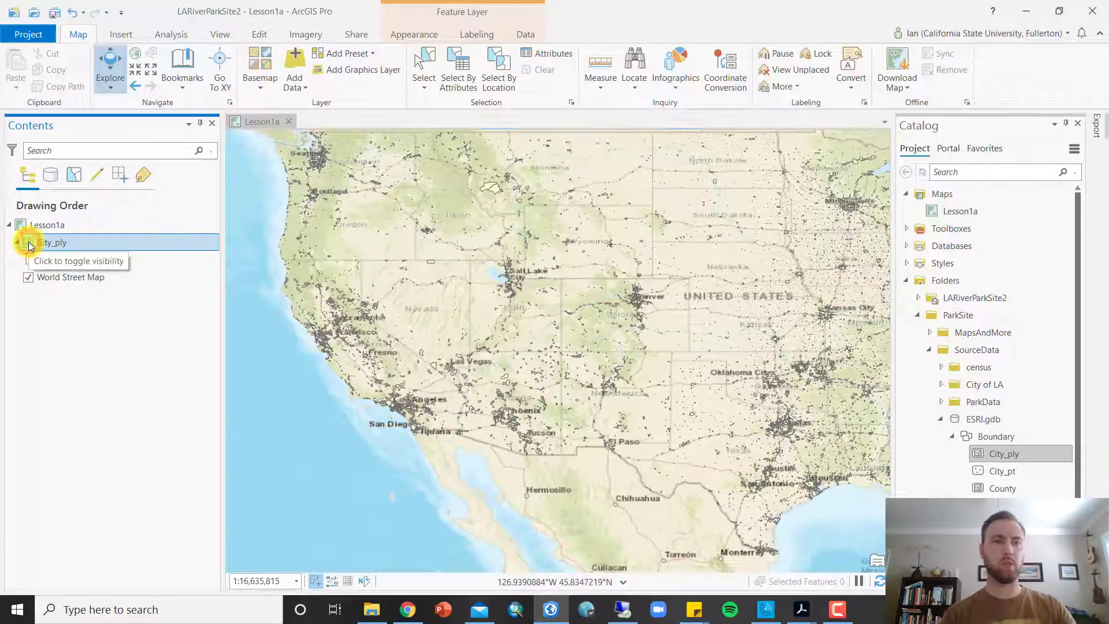
pyautogui.click(28, 243)
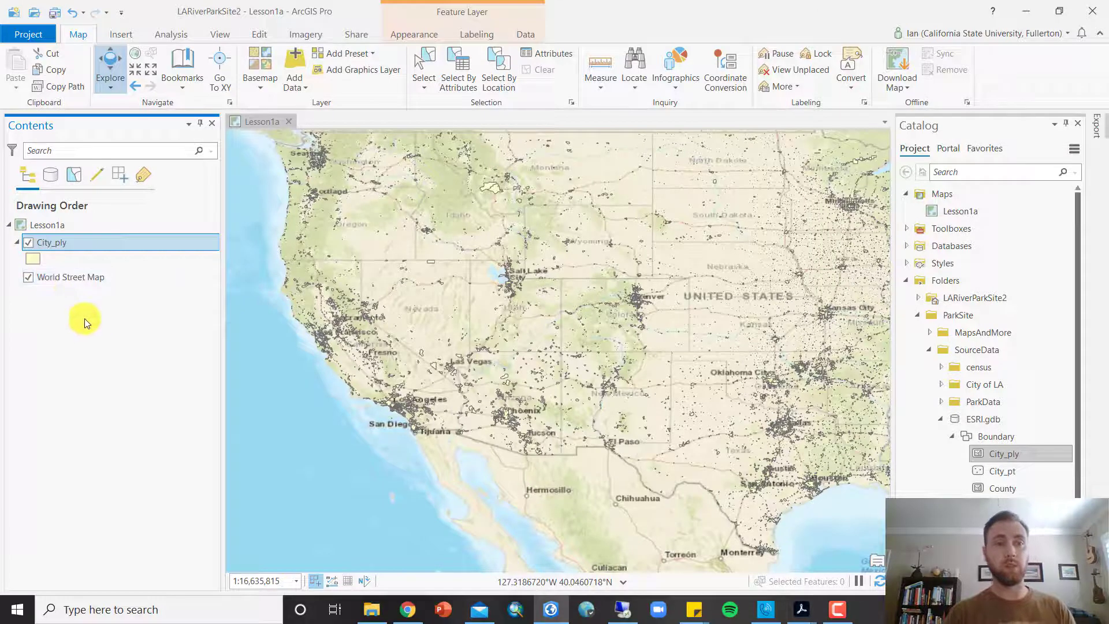
# Step: Change the City_ply layer's fill color to olive
pyautogui.click(34, 259)
pyautogui.rightClick(34, 259)
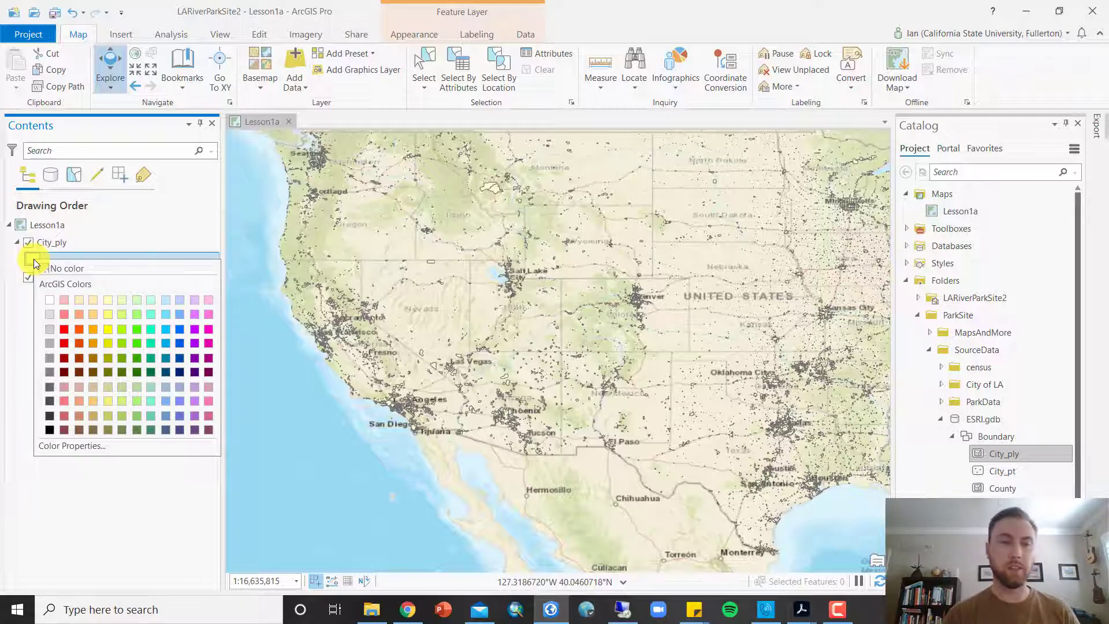
pyautogui.click(105, 358)
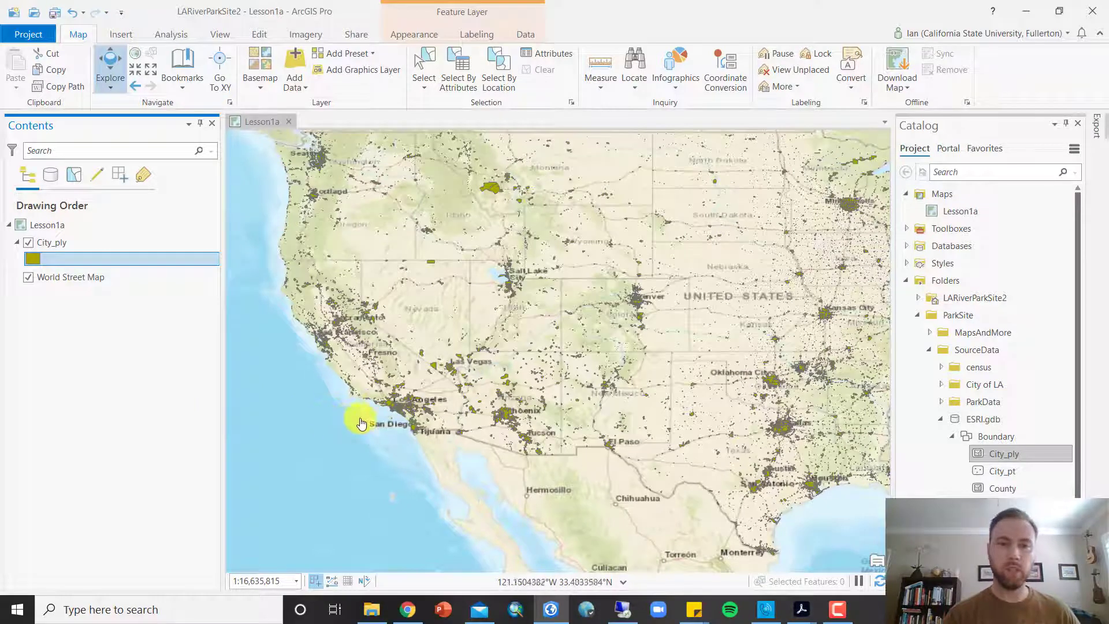
# Step: Rename the City_ply layer to Cities in its layer properties and review its data source information
pyautogui.moveTo(372, 379); pyautogui.dragTo(449, 445)
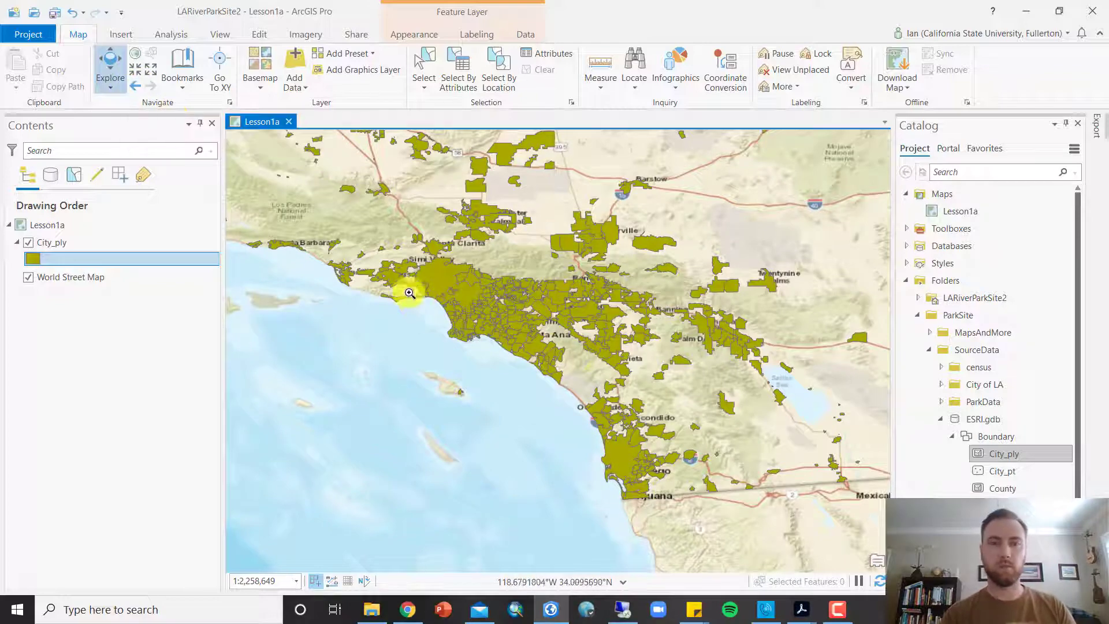
pyautogui.moveTo(410, 294); pyautogui.dragTo(589, 389)
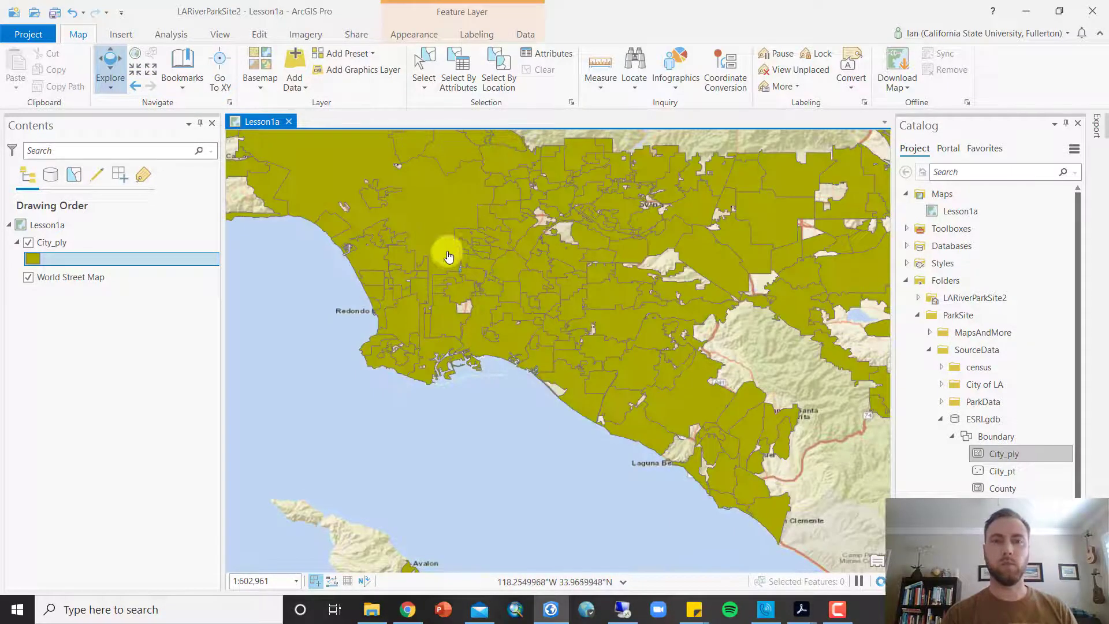
pyautogui.moveTo(449, 256); pyautogui.dragTo(540, 369)
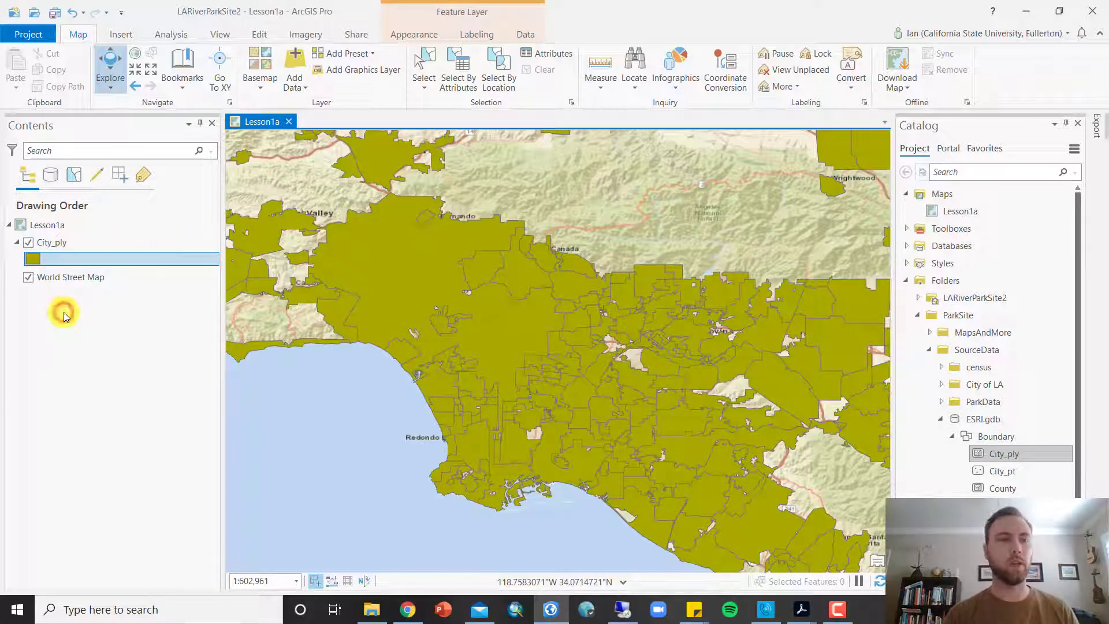
pyautogui.click(61, 245)
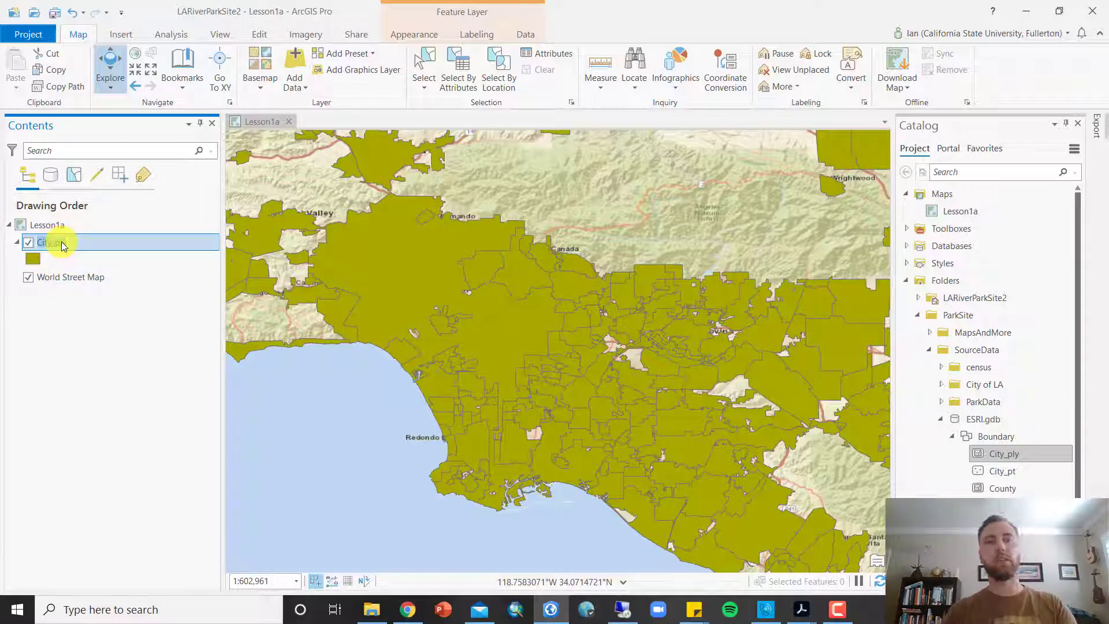
pyautogui.click(97, 306)
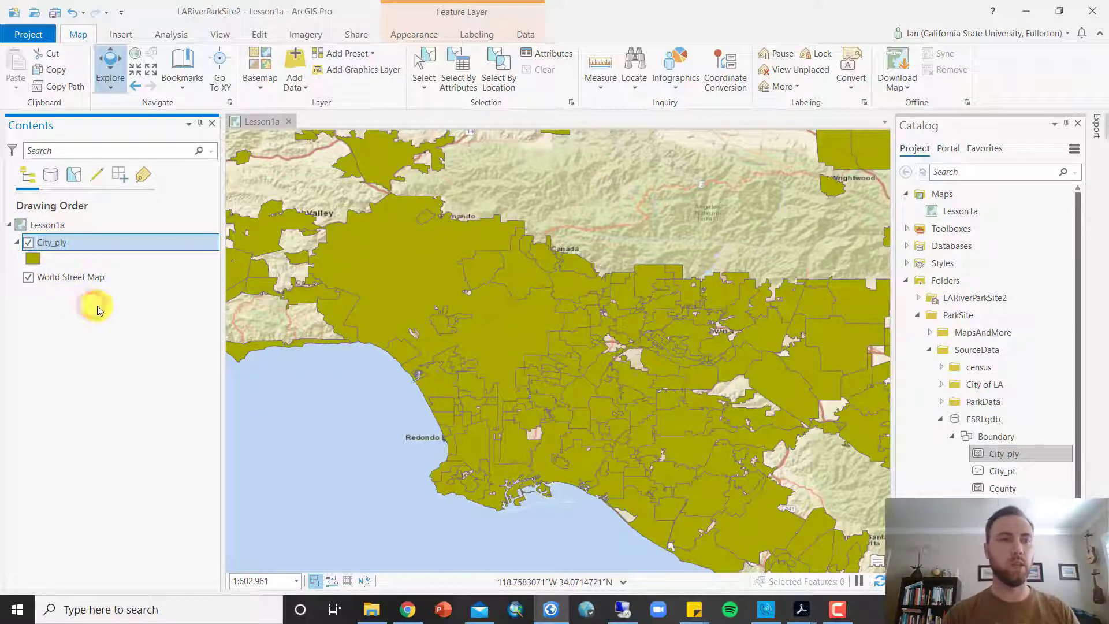
pyautogui.rightClick(60, 244)
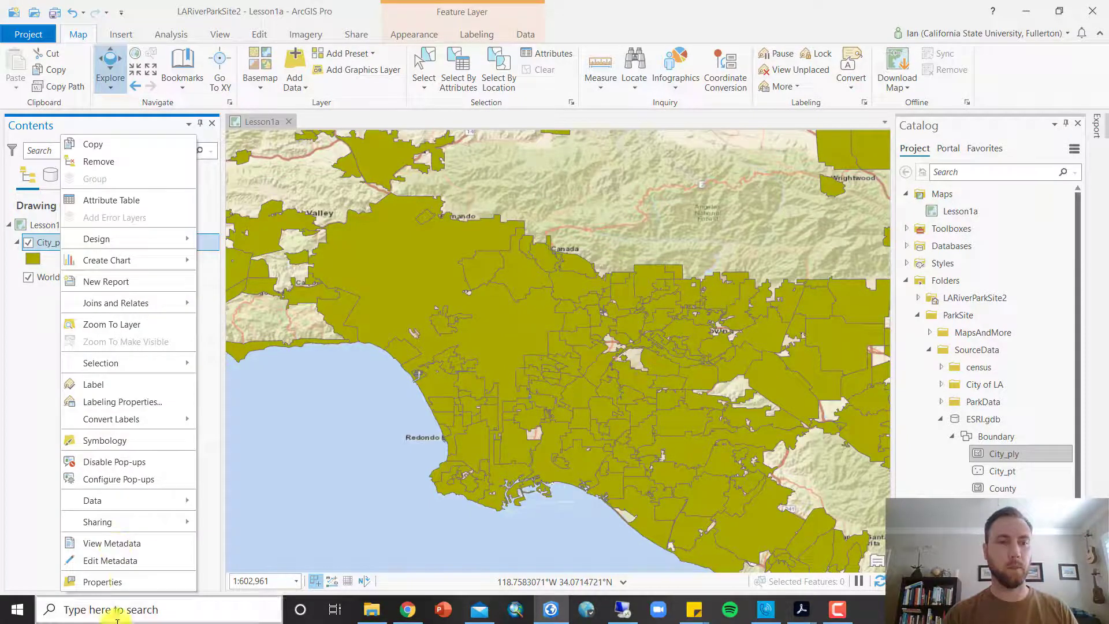
pyautogui.click(123, 580)
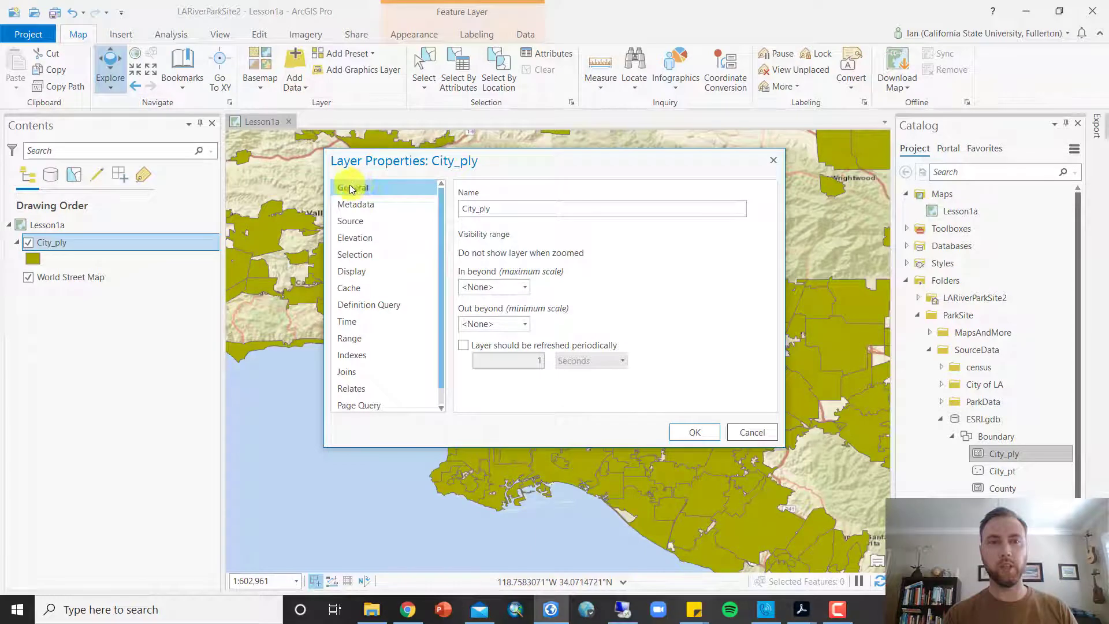
pyautogui.moveTo(515, 211); pyautogui.dragTo(415, 194)
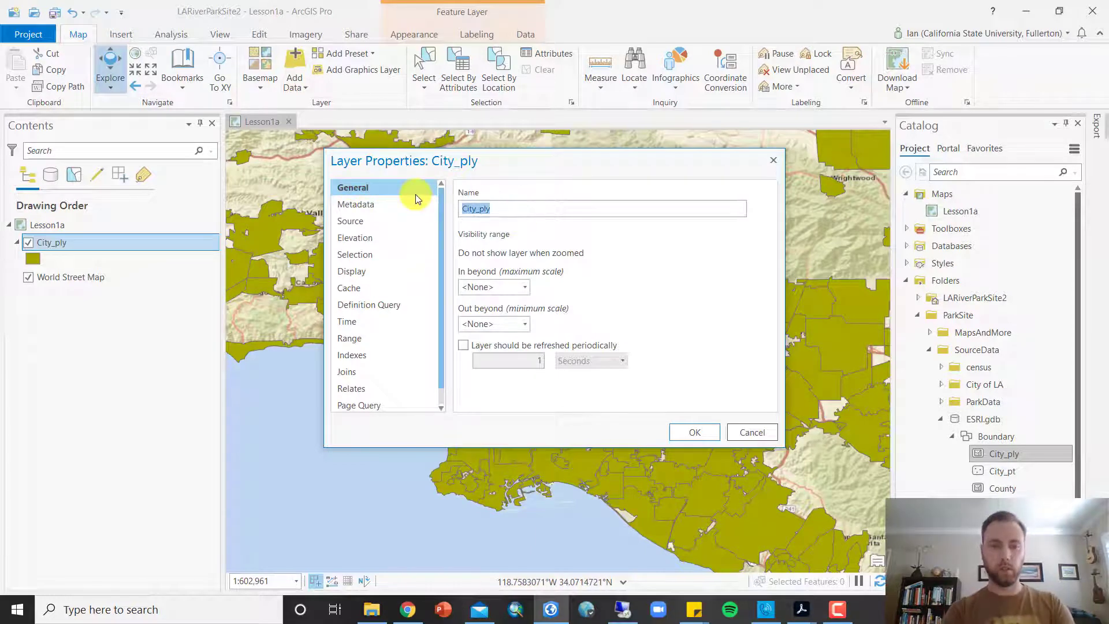
pyautogui.write('Cities')
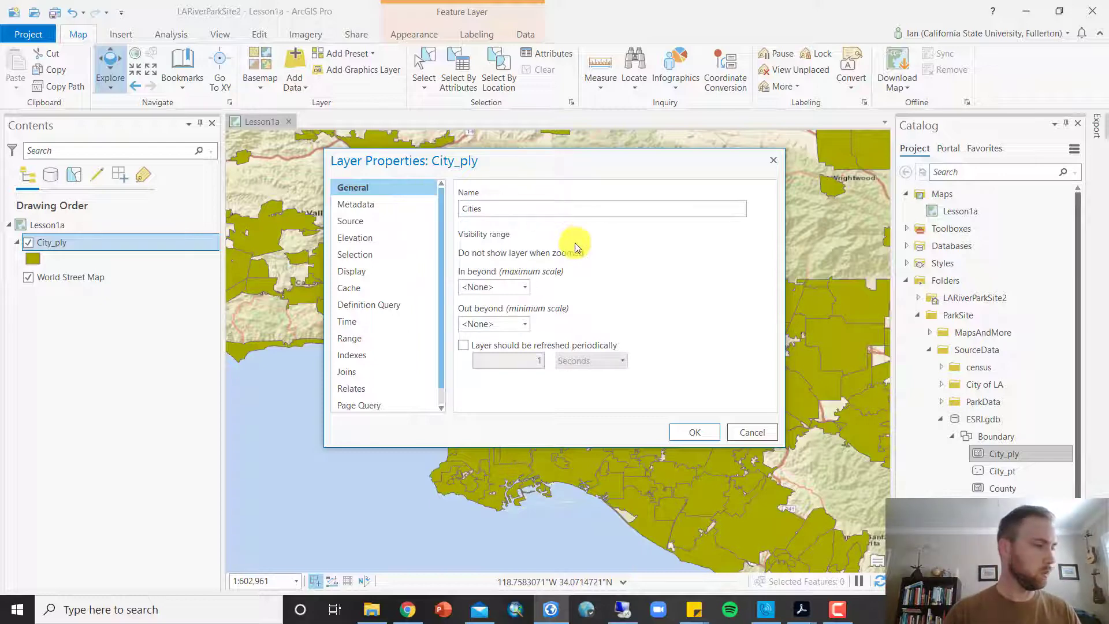
pyautogui.click(373, 222)
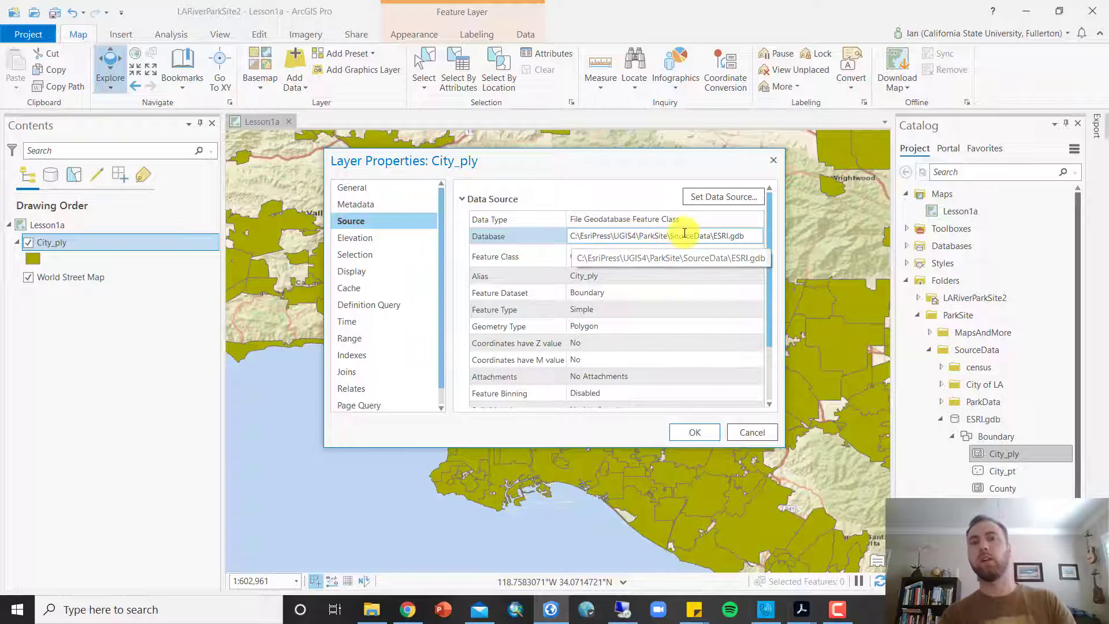
pyautogui.click(651, 256)
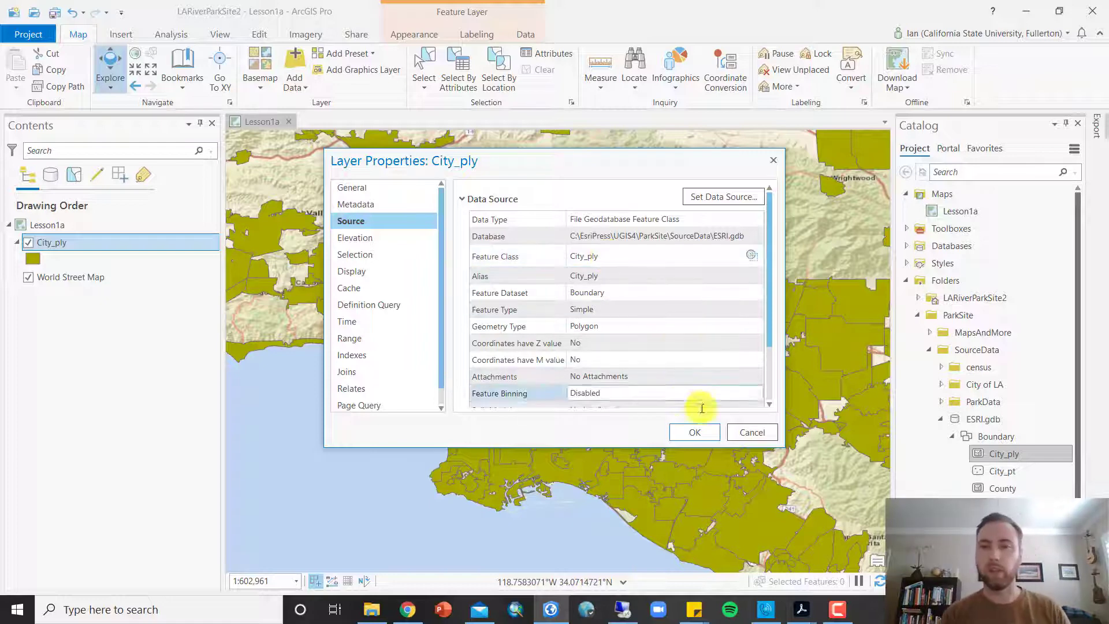
pyautogui.click(704, 433)
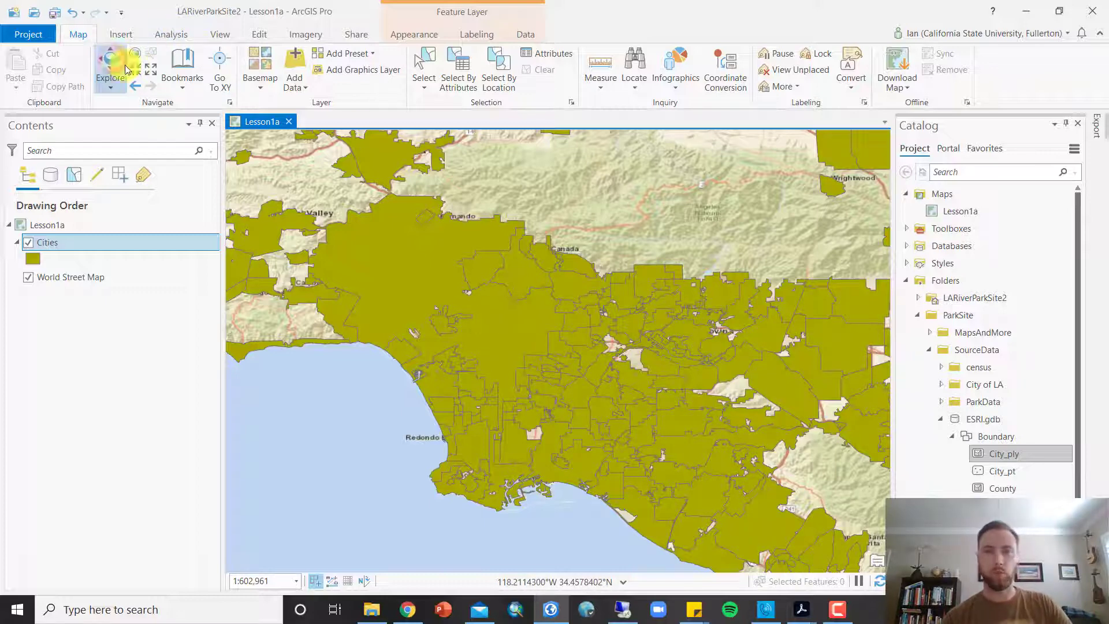
# Step: Identify Santa Fe Springs and Los Angeles on the map and examine Los Angeles's population, density and area attributes
pyautogui.click(610, 394)
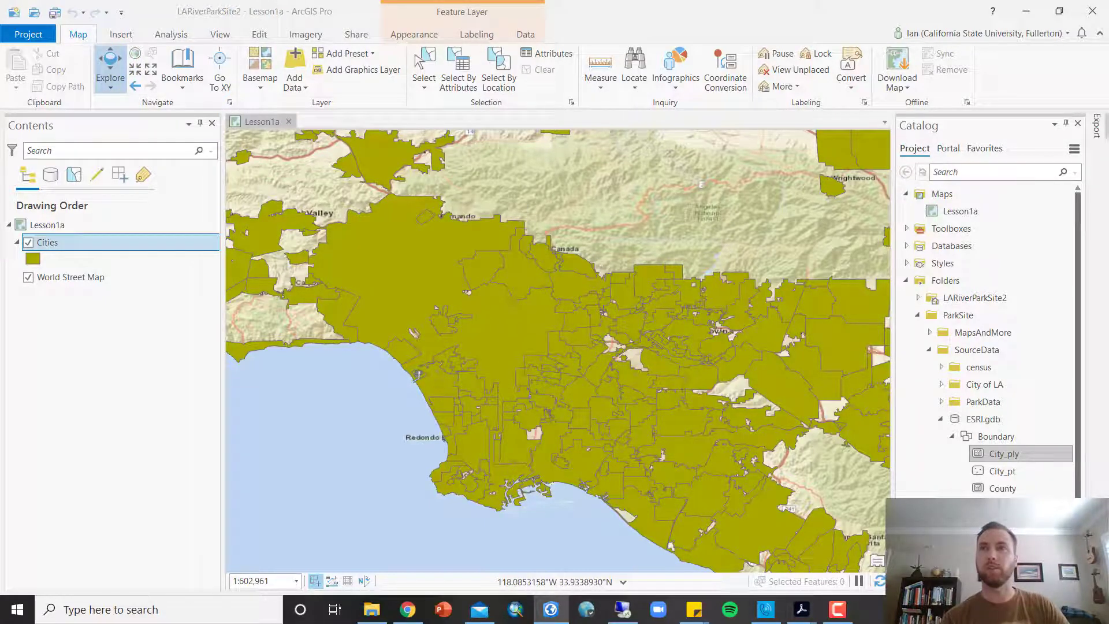
pyautogui.moveTo(768, 0); pyautogui.dragTo(795, 123)
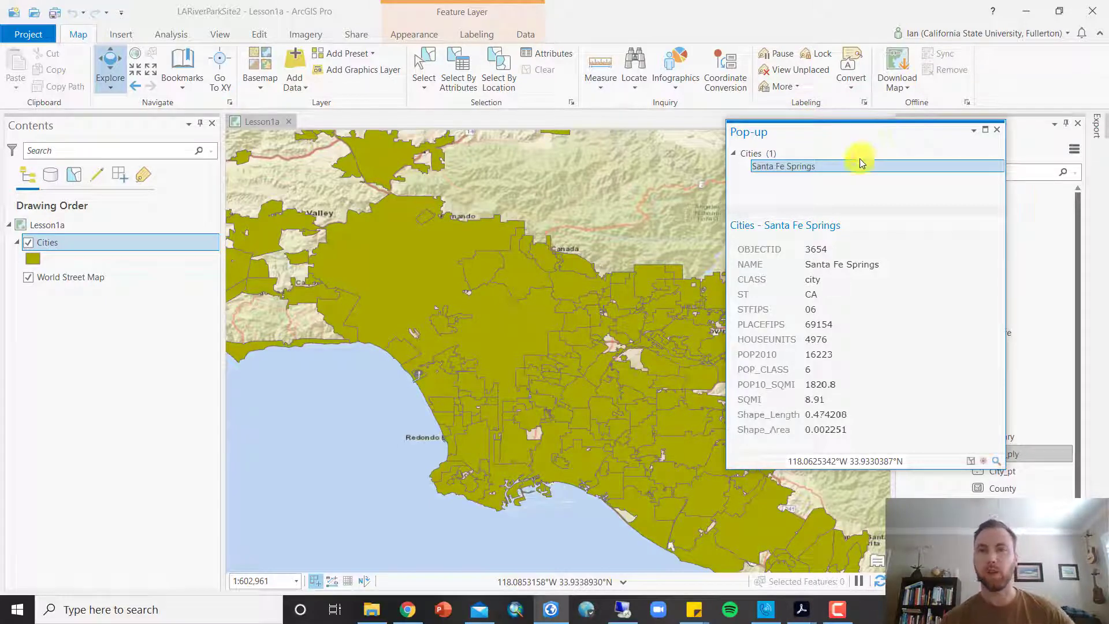
pyautogui.click(531, 324)
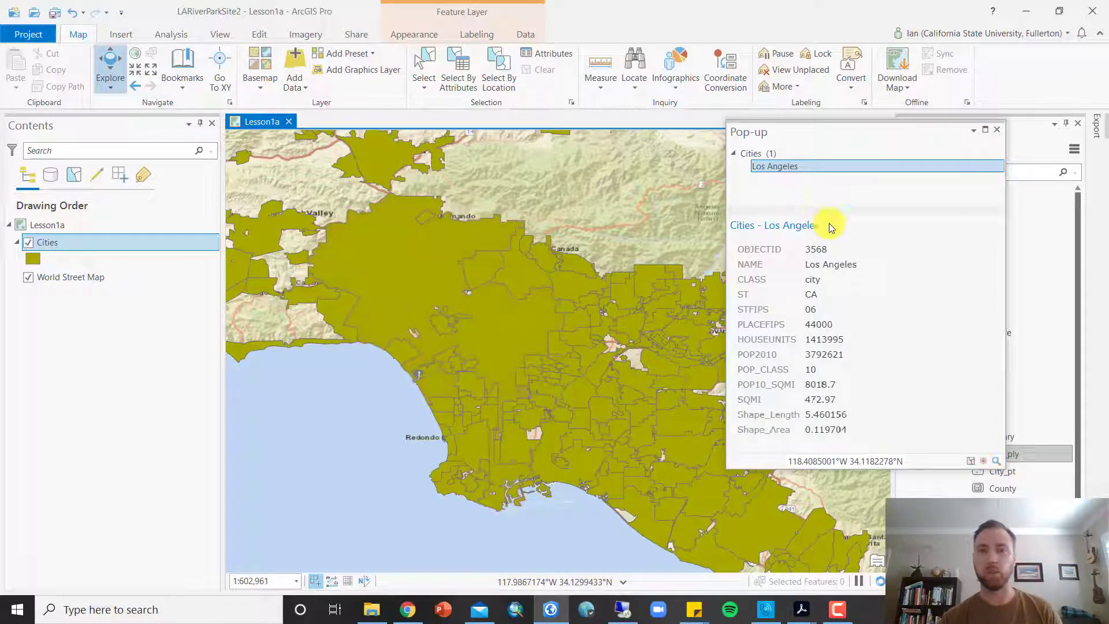
pyautogui.click(501, 333)
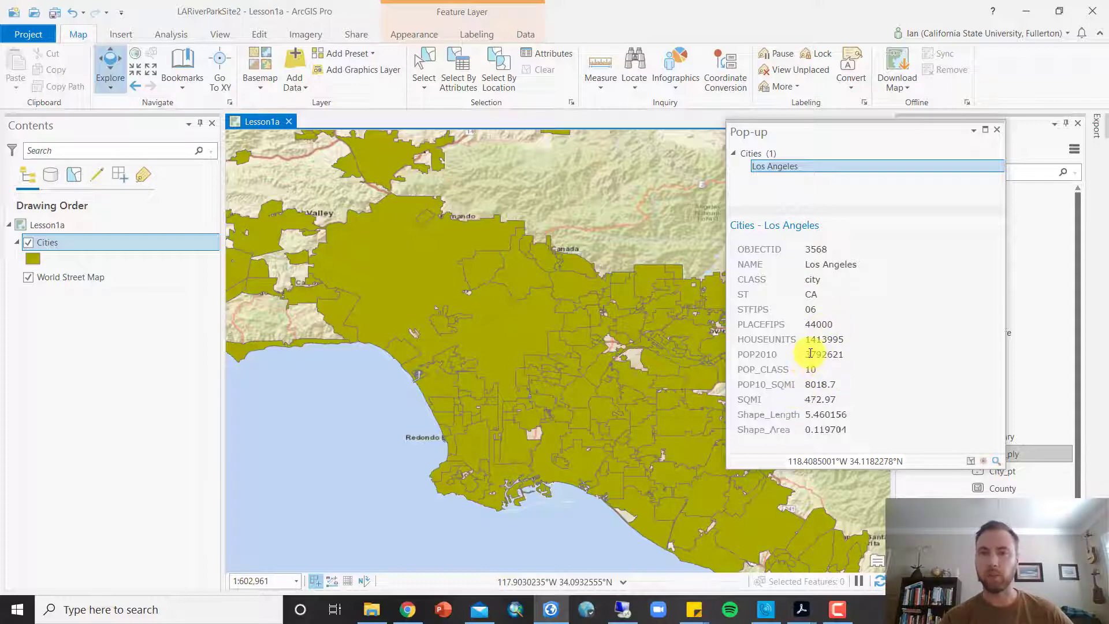
pyautogui.moveTo(810, 354); pyautogui.dragTo(827, 355)
pyautogui.click(828, 354)
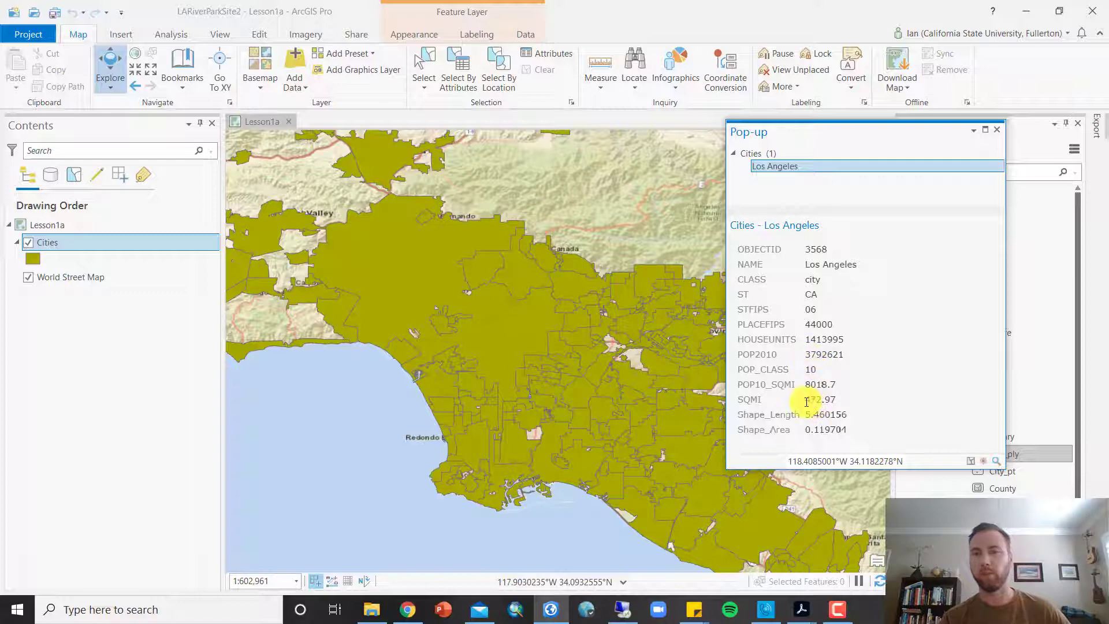
pyautogui.moveTo(804, 399); pyautogui.dragTo(826, 385)
pyautogui.click(905, 378)
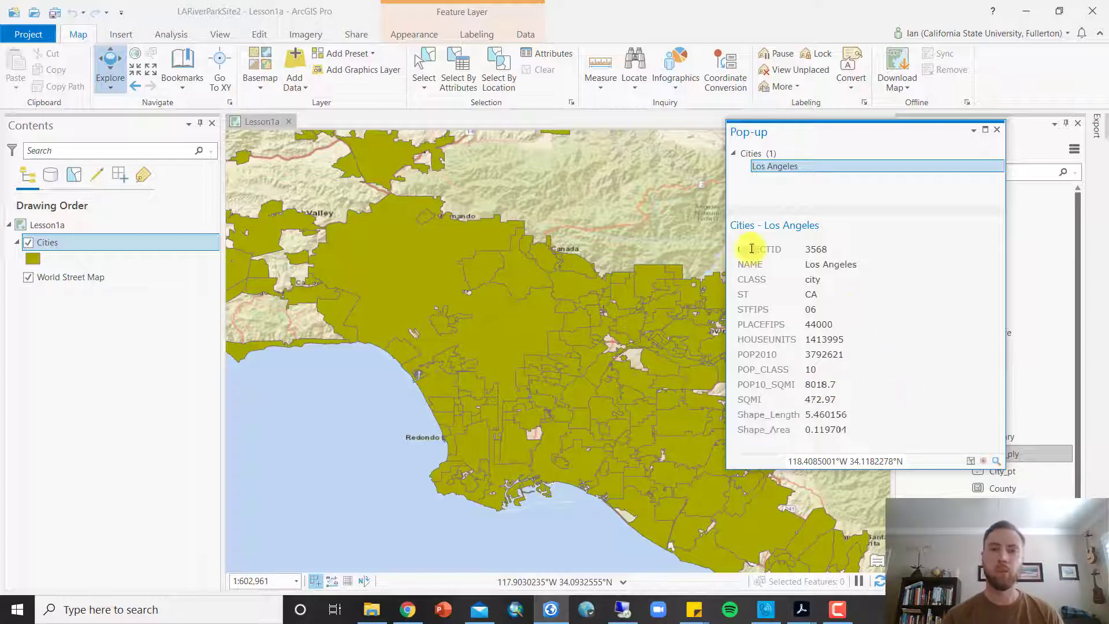
# Step: Inspect the 2010 population attributes of Anaheim, Long Beach and Cypress in the pop-up and close it
pyautogui.click(692, 459)
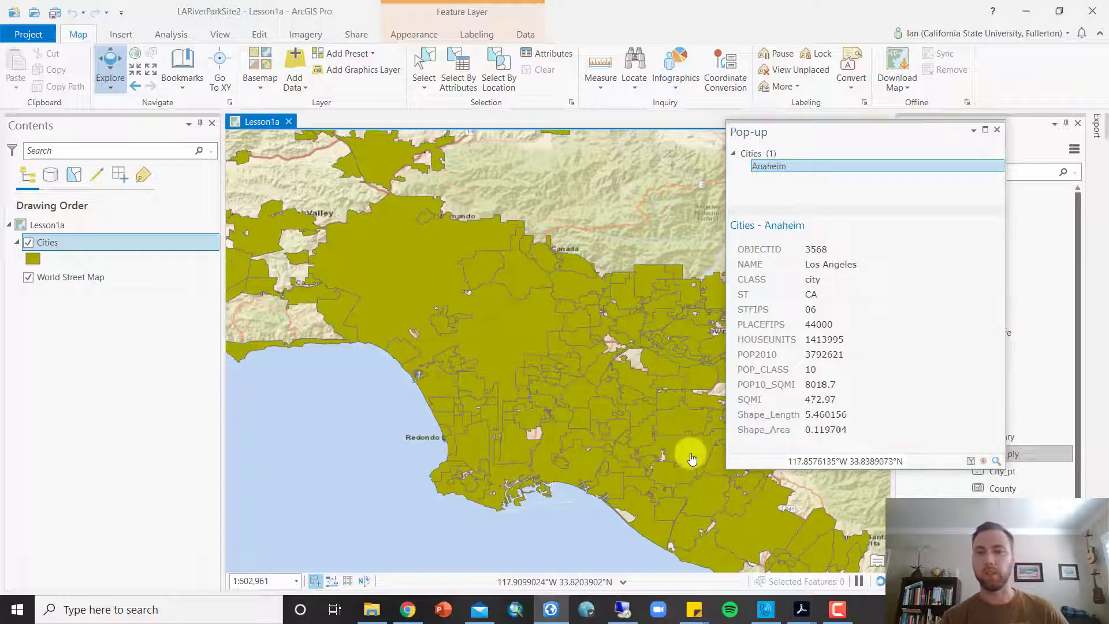
pyautogui.click(820, 357)
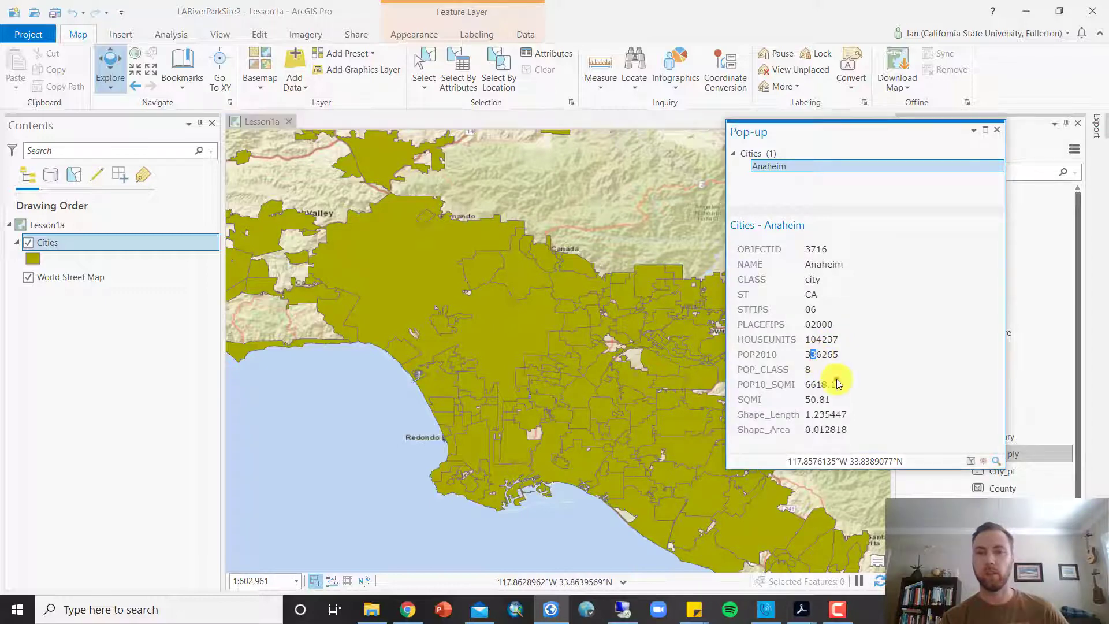
pyautogui.click(584, 472)
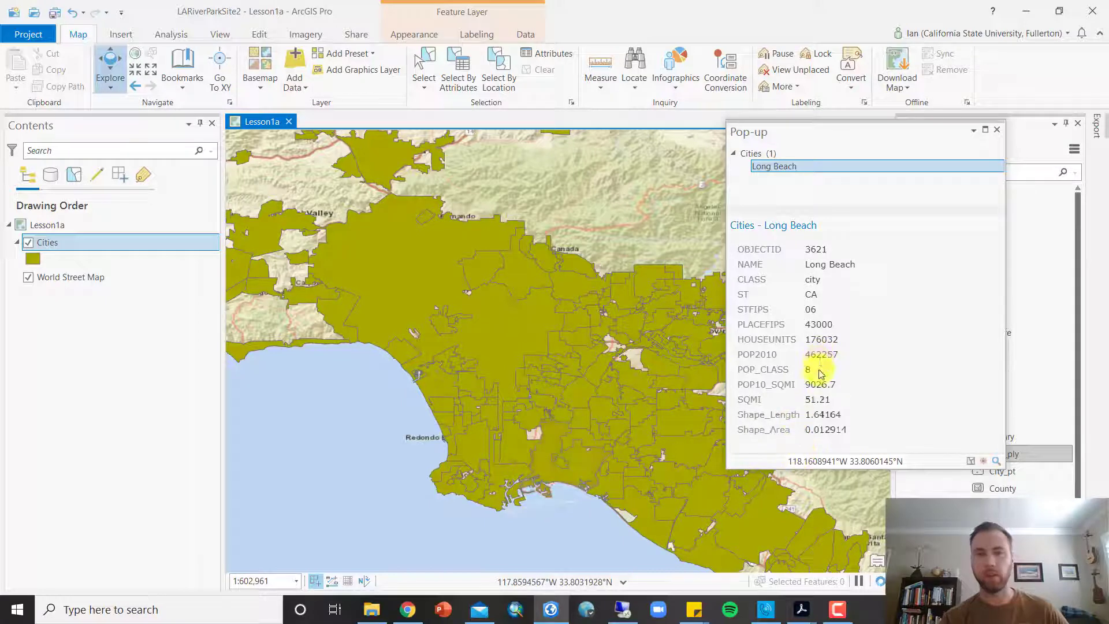
pyautogui.click(625, 459)
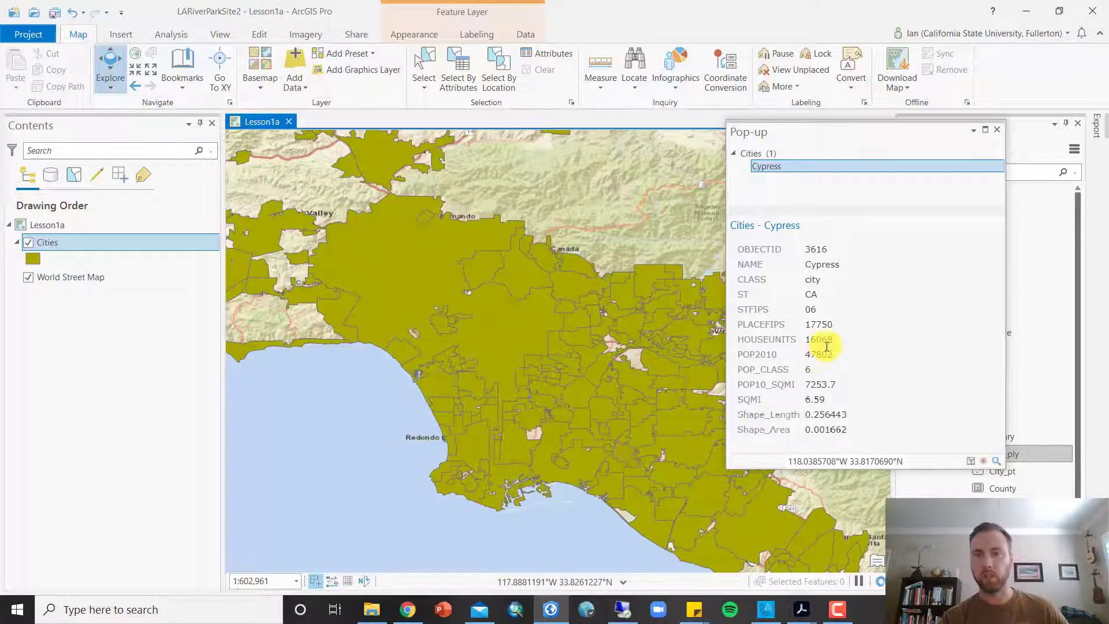
pyautogui.moveTo(818, 358); pyautogui.dragTo(832, 355)
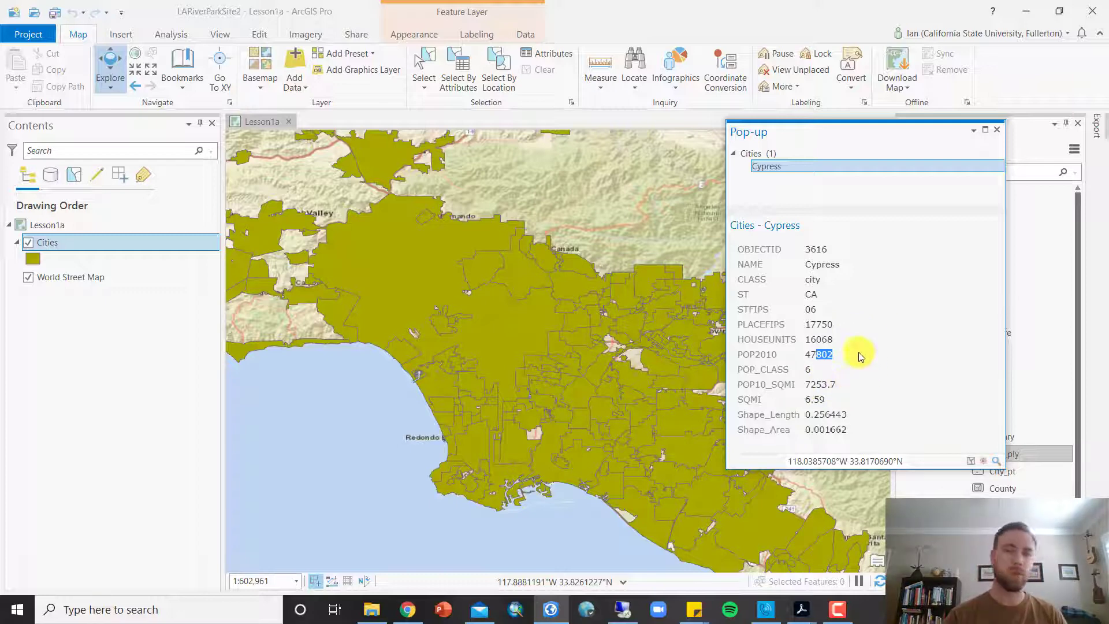
pyautogui.click(998, 130)
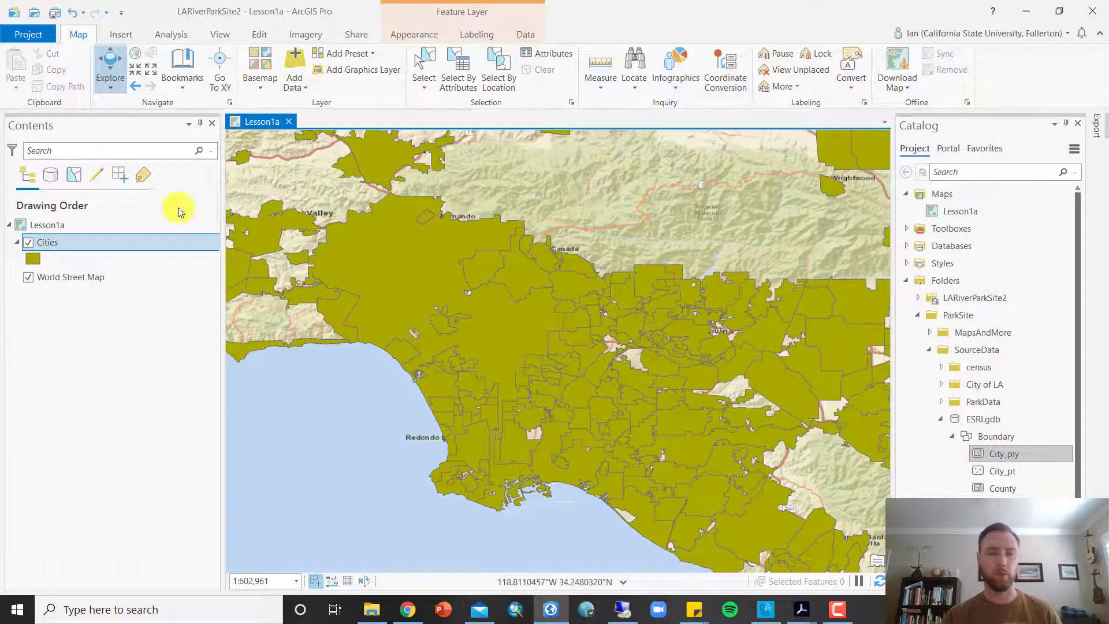
# Step: Open the Cities layer's attribute table and compare its fields with the attributes in the Los Angeles pop-up
pyautogui.rightClick(81, 241)
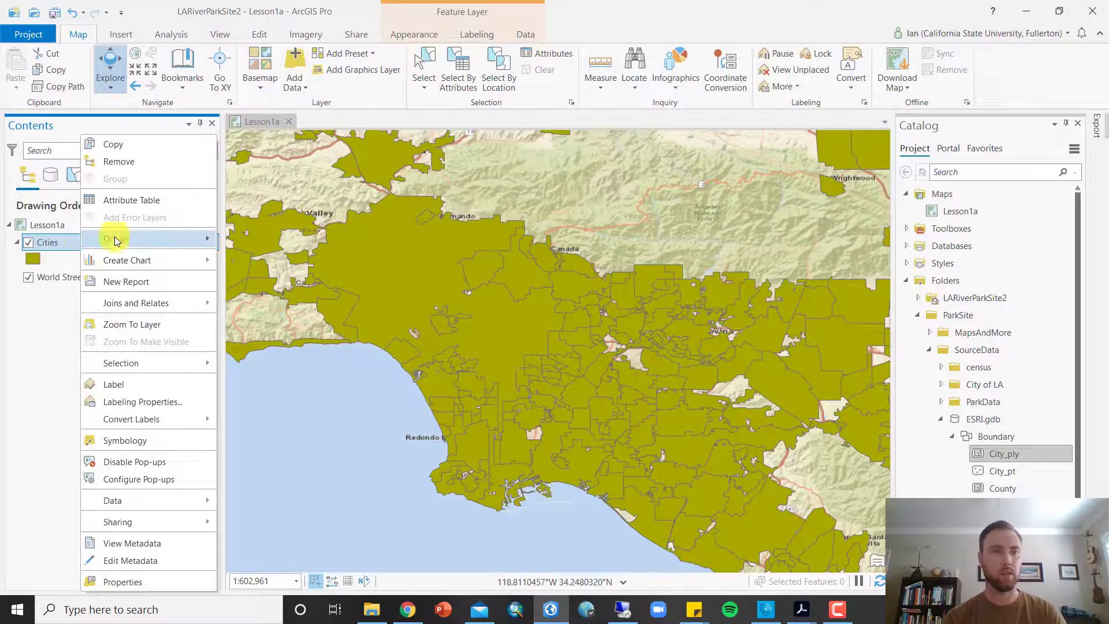
pyautogui.click(141, 200)
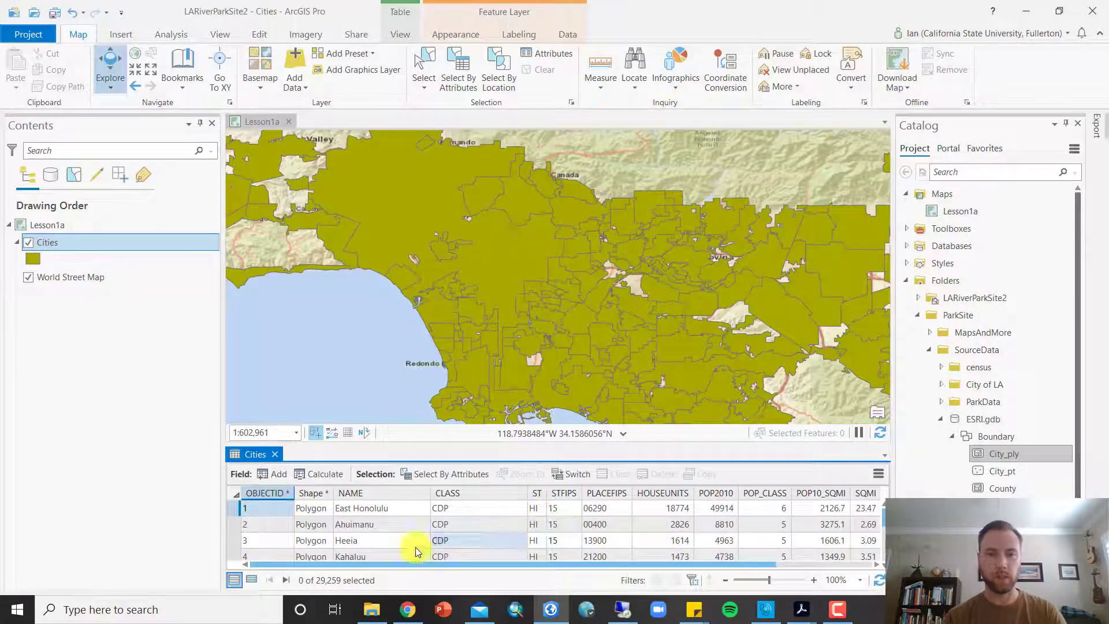
pyautogui.moveTo(366, 564); pyautogui.dragTo(439, 566)
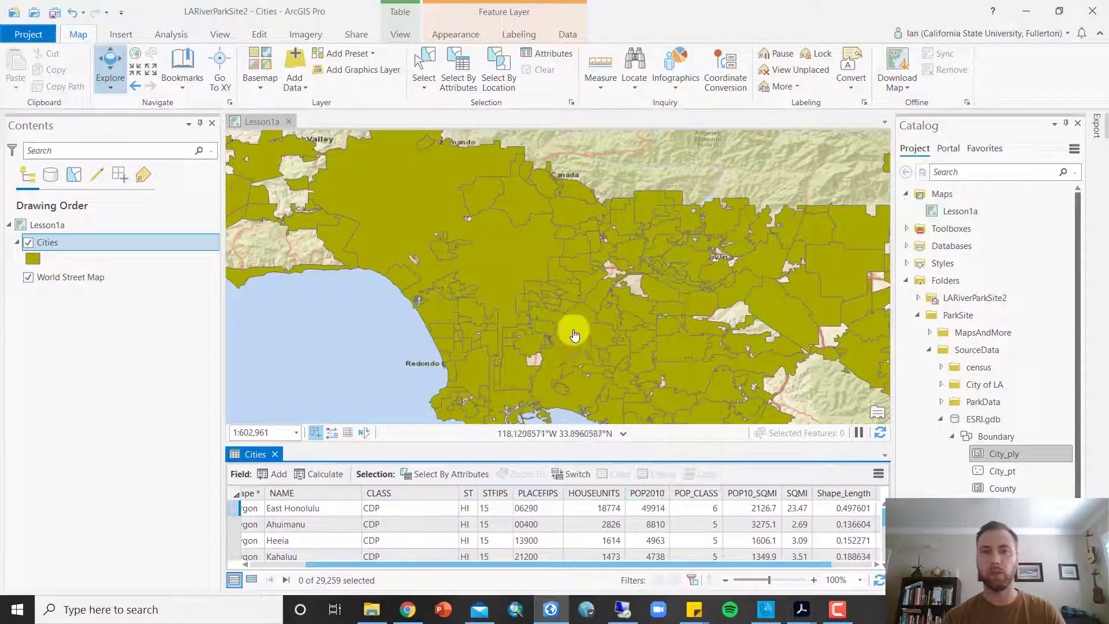
pyautogui.click(519, 245)
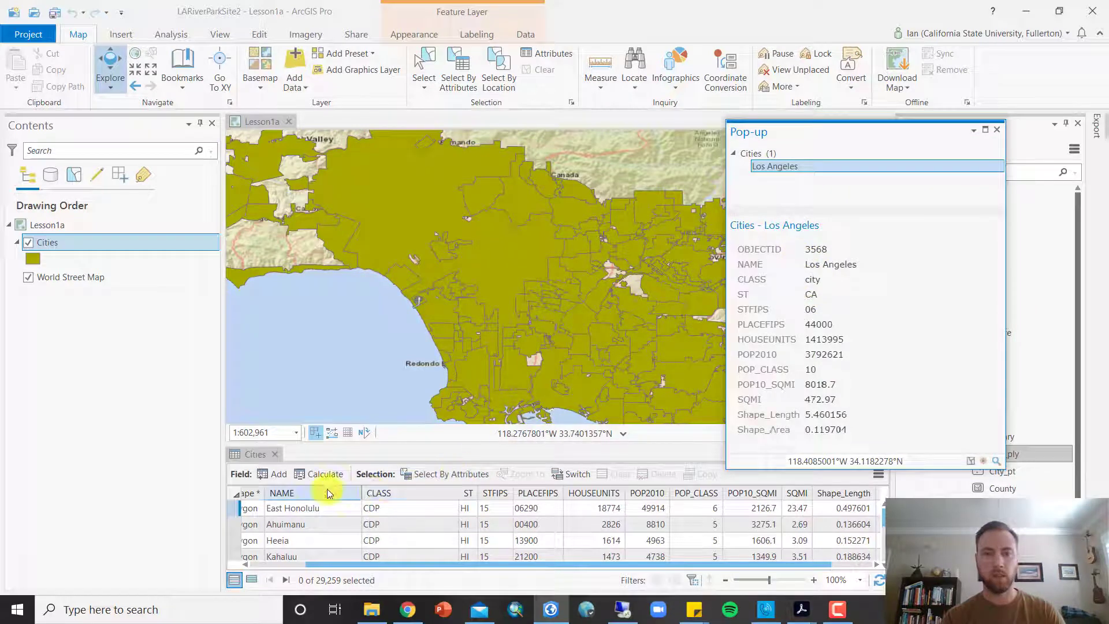
pyautogui.moveTo(467, 495)
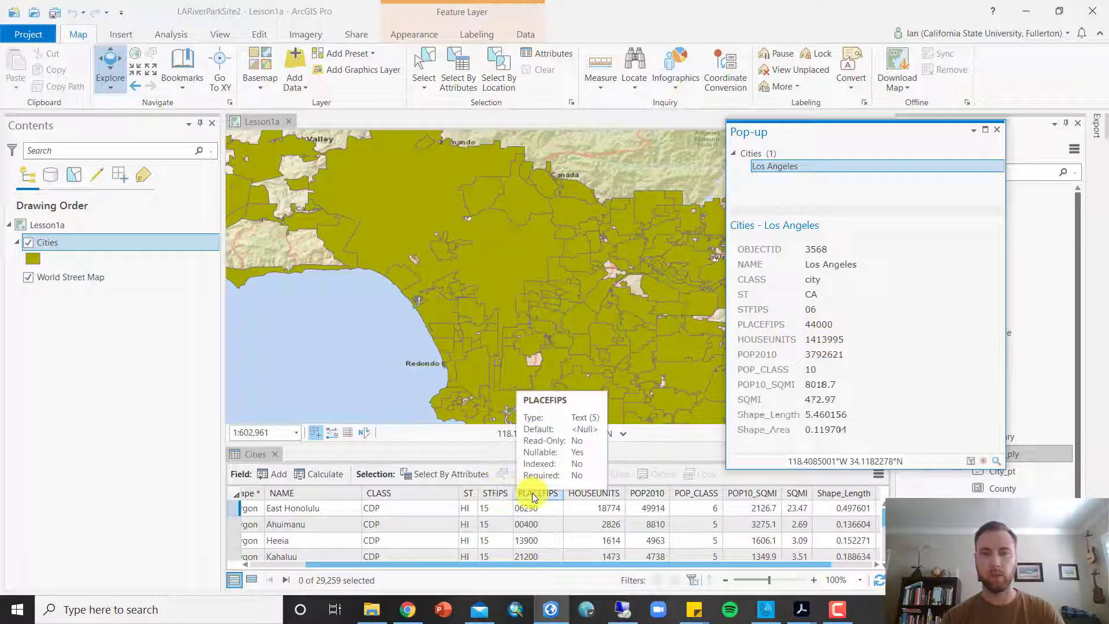
pyautogui.moveTo(583, 493)
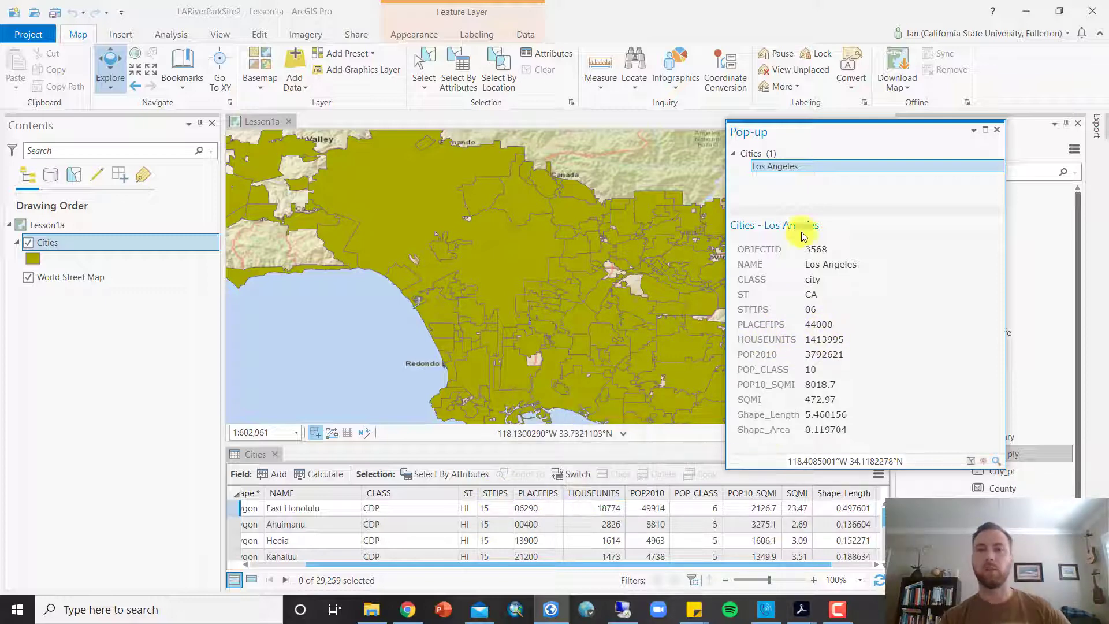
pyautogui.click(999, 130)
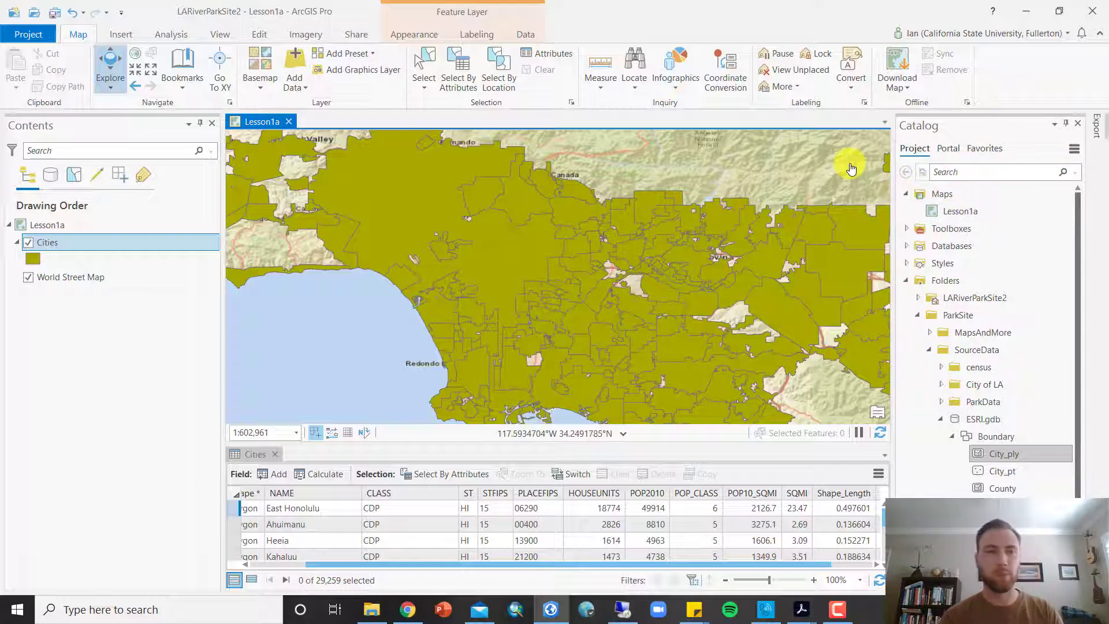
# Step: View the full extent of the Cities layer, return to the previous Los Angeles extent, and close the attribute table
pyautogui.rightClick(79, 244)
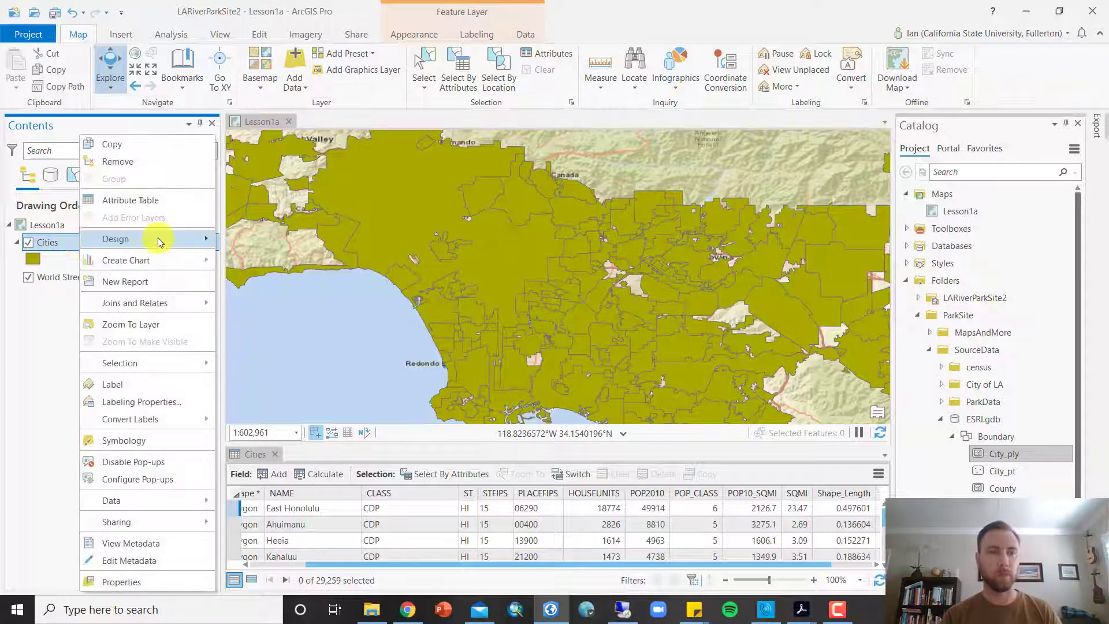
pyautogui.click(171, 322)
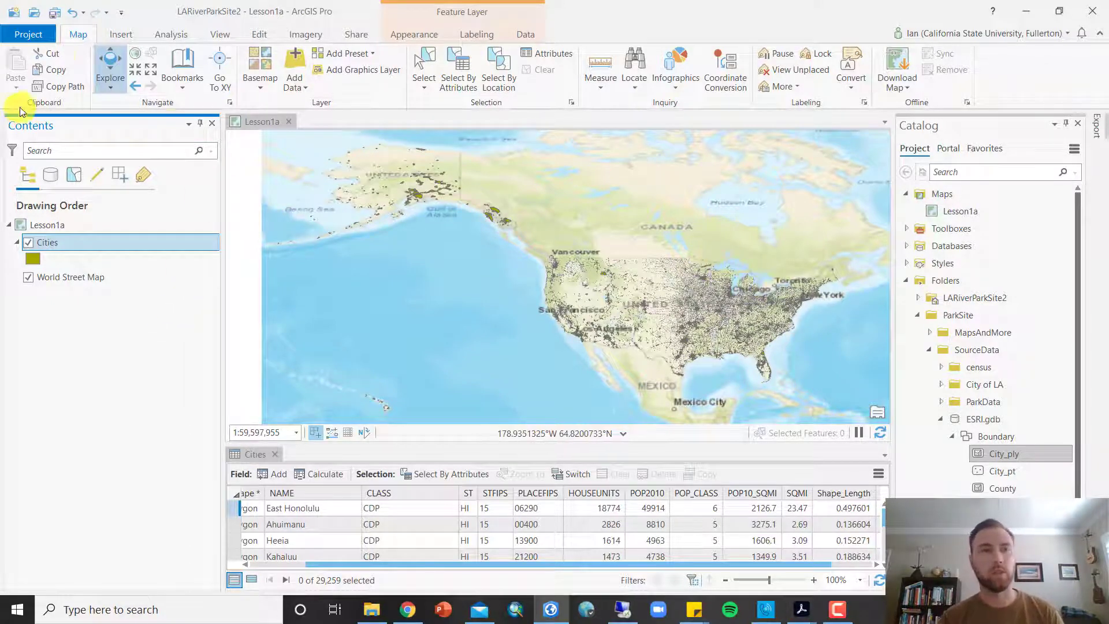
pyautogui.click(136, 87)
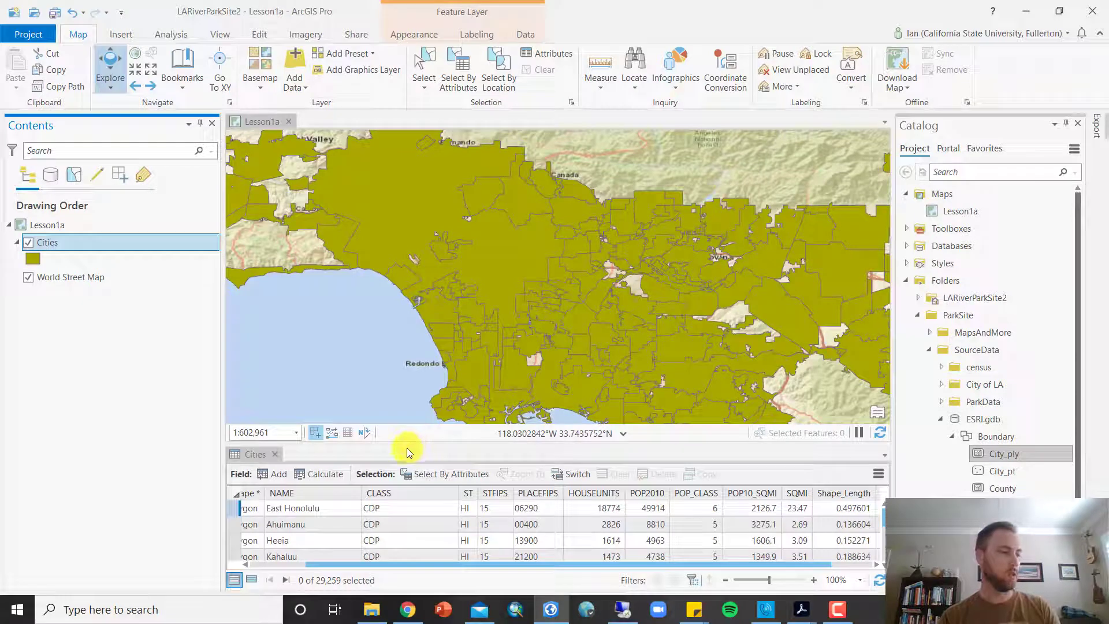
pyautogui.click(276, 455)
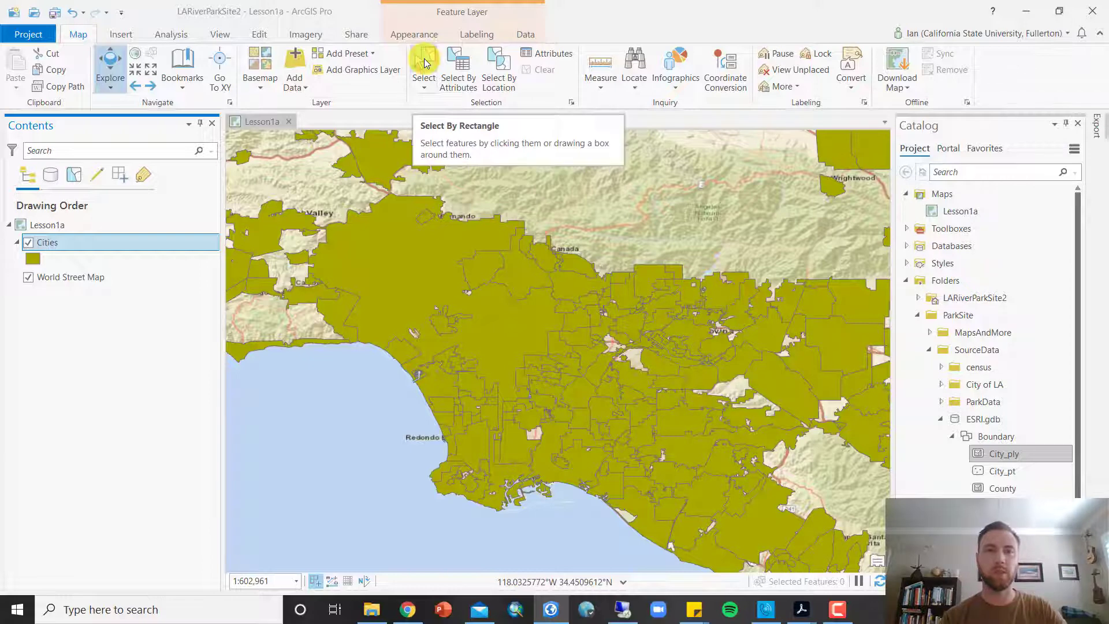
# Step: Select the Los Angeles city polygon on the map with the rectangle selection tool
pyautogui.click(425, 62)
pyautogui.click(430, 86)
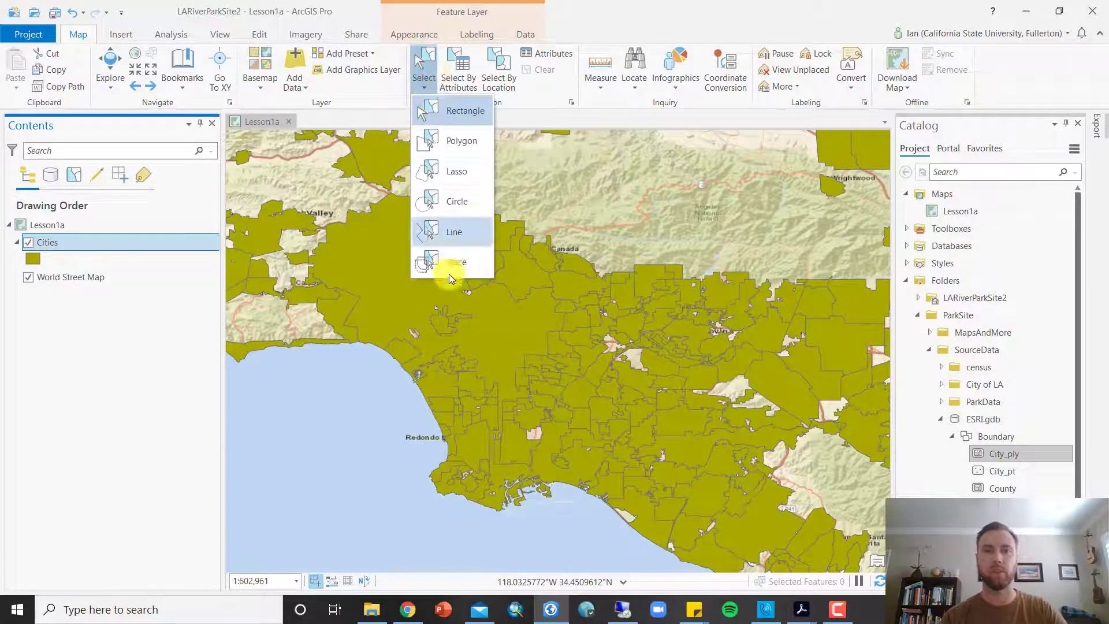
pyautogui.click(423, 64)
pyautogui.click(500, 325)
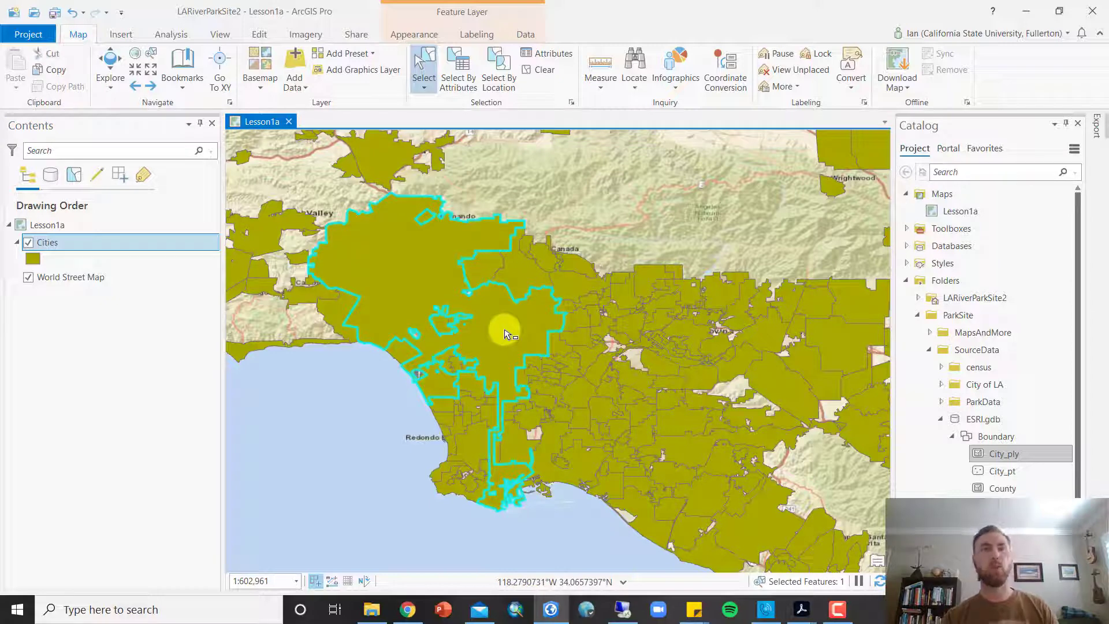
# Step: Open the Cities layer's attribute table and clear the current selection
pyautogui.rightClick(62, 243)
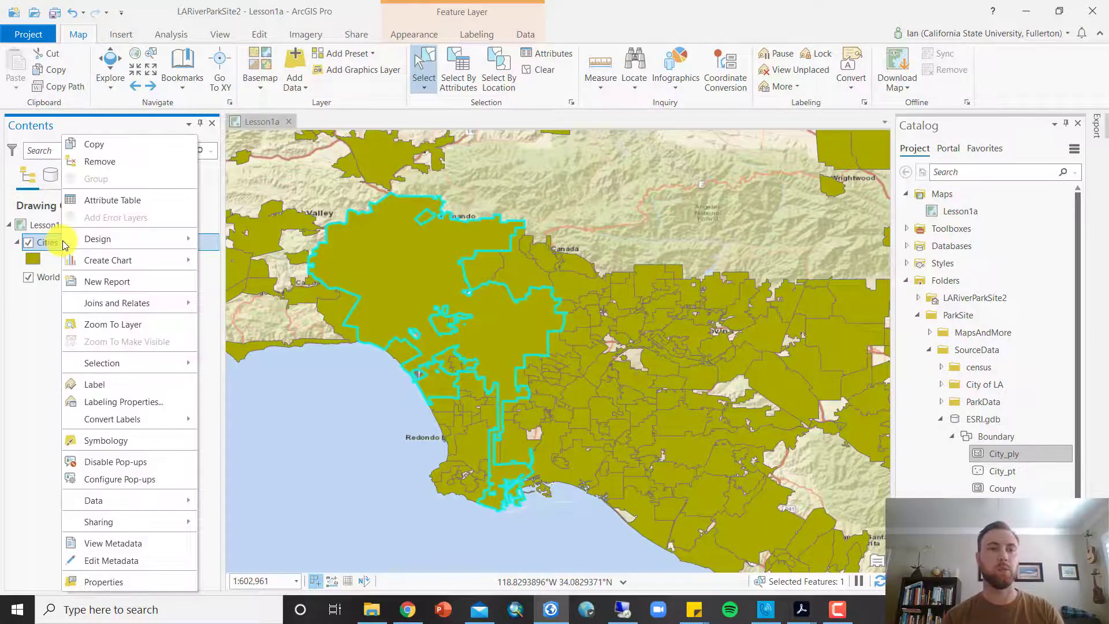
pyautogui.click(108, 200)
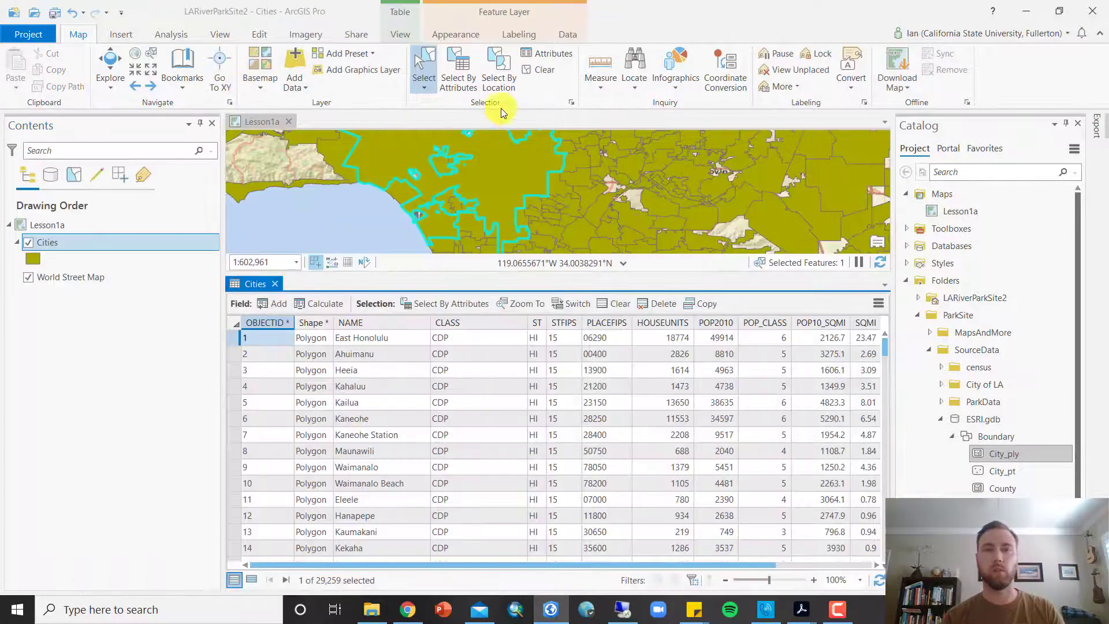
pyautogui.click(544, 70)
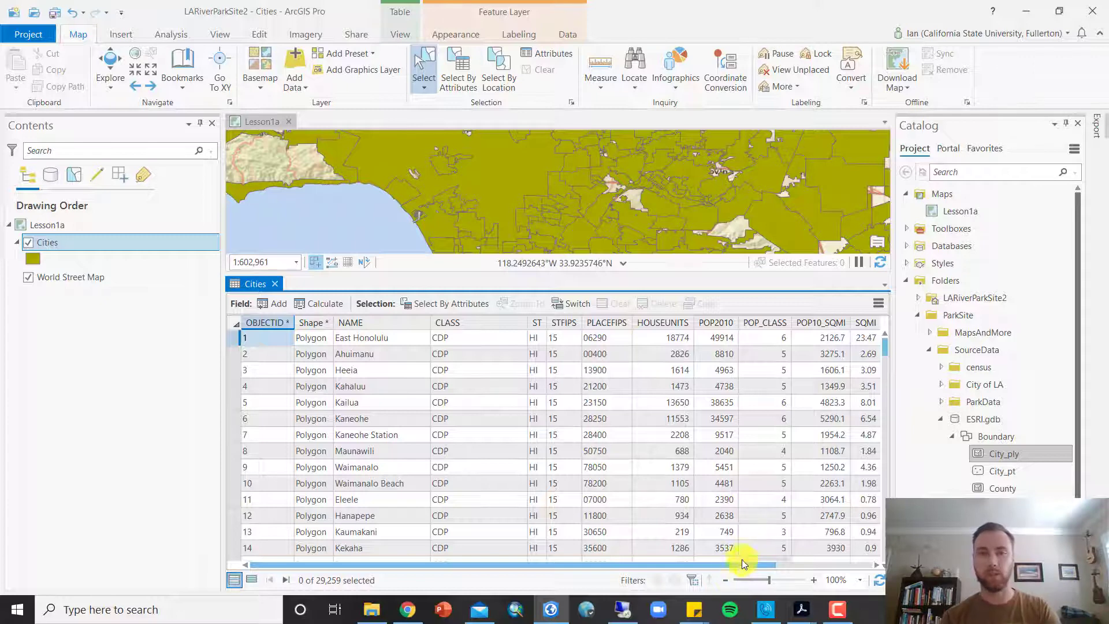
# Step: Sort the Cities table by POP2010 in descending order and select the Los Angeles record
pyautogui.moveTo(747, 564); pyautogui.dragTo(845, 569)
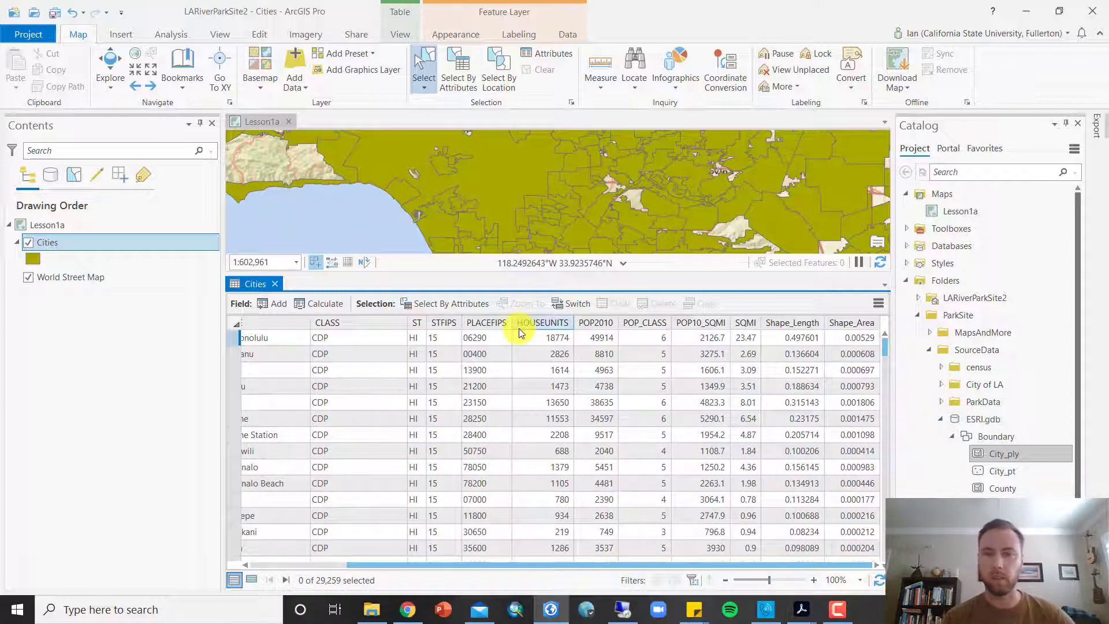
pyautogui.rightClick(596, 327)
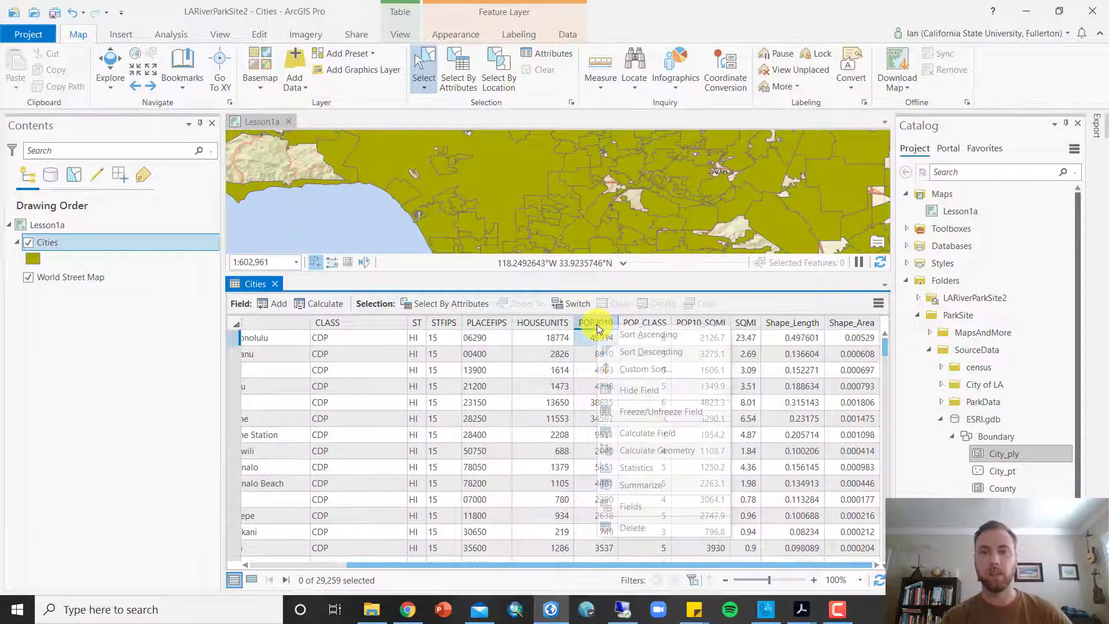
pyautogui.click(672, 351)
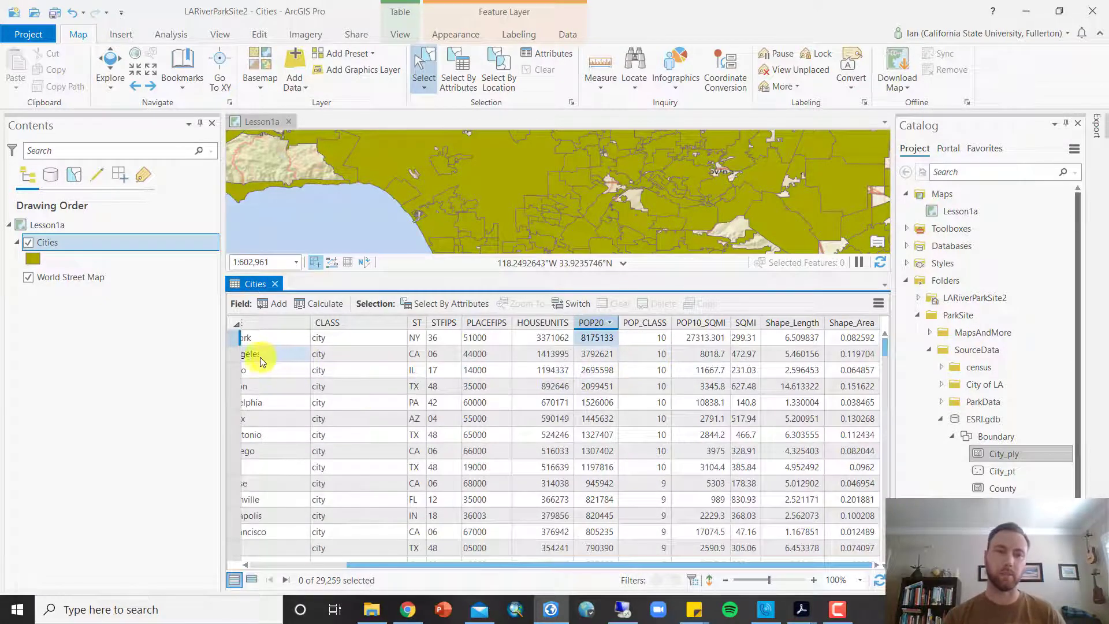
pyautogui.click(238, 353)
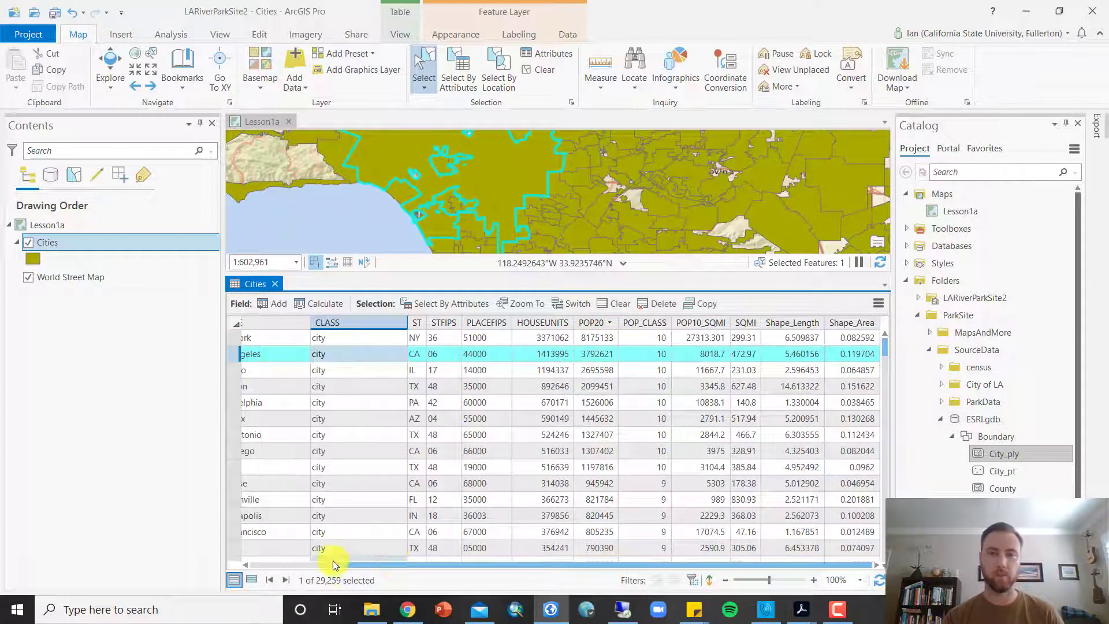
# Step: Zoom the map to the Los Angeles record from the Cities table and close the table
pyautogui.moveTo(383, 565); pyautogui.dragTo(263, 561)
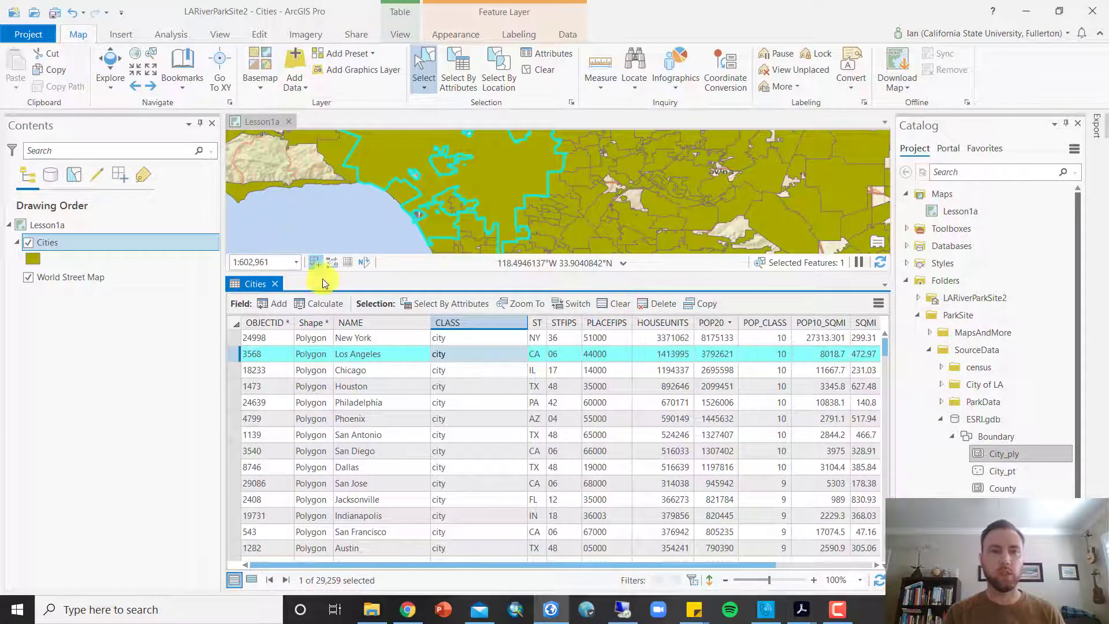
pyautogui.rightClick(237, 356)
pyautogui.click(296, 381)
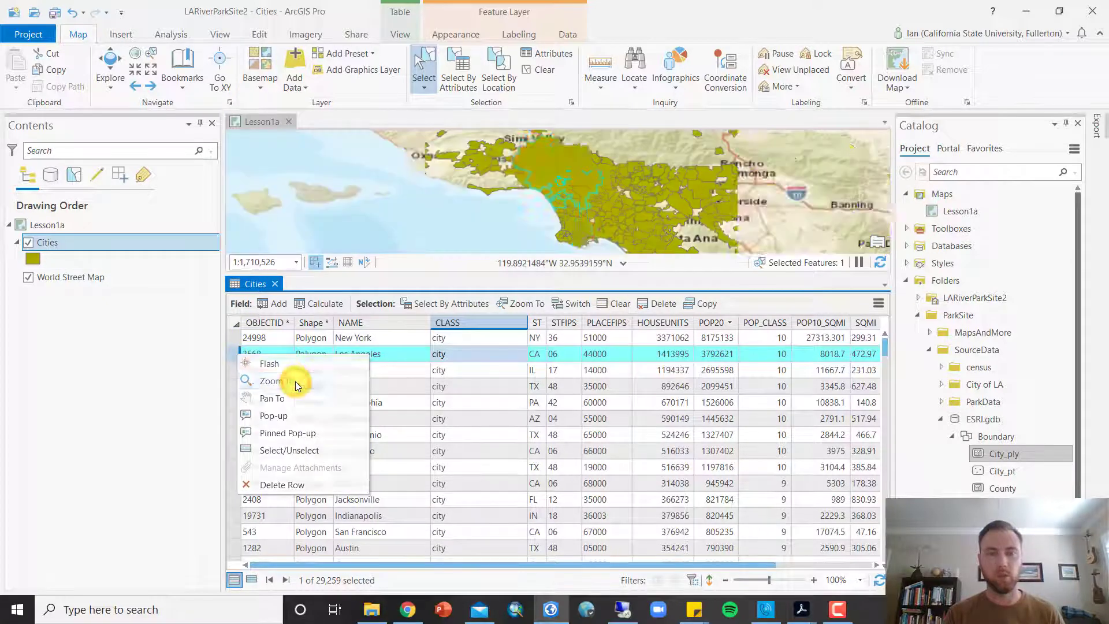
pyautogui.click(276, 284)
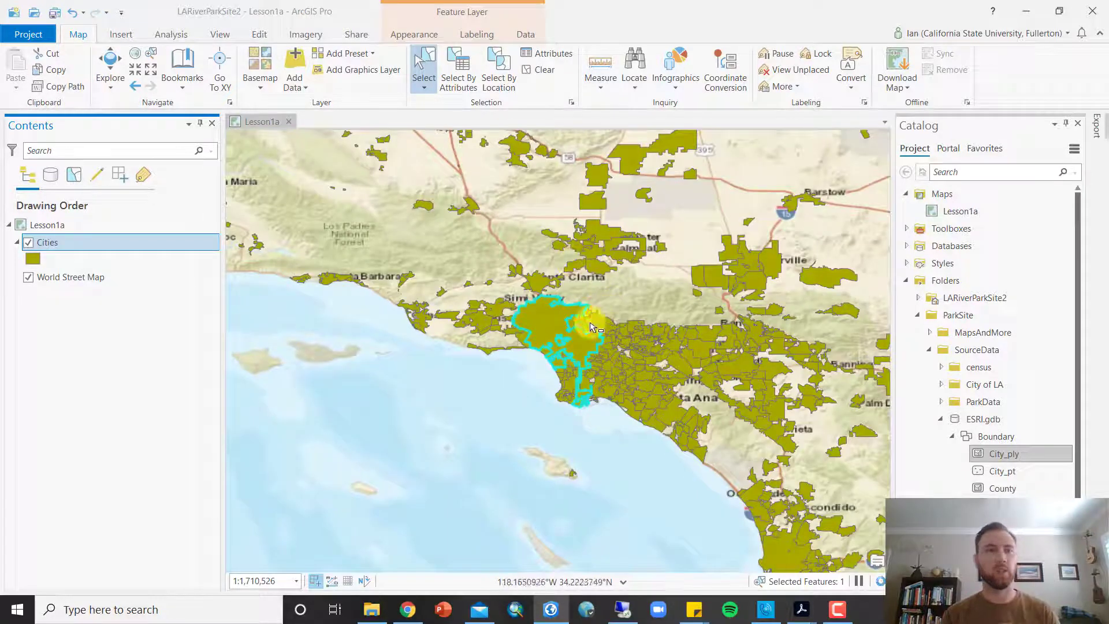
# Step: Zoom the map to the Cities layer's selected feature, Los Angeles, and clear the selection
pyautogui.rightClick(65, 245)
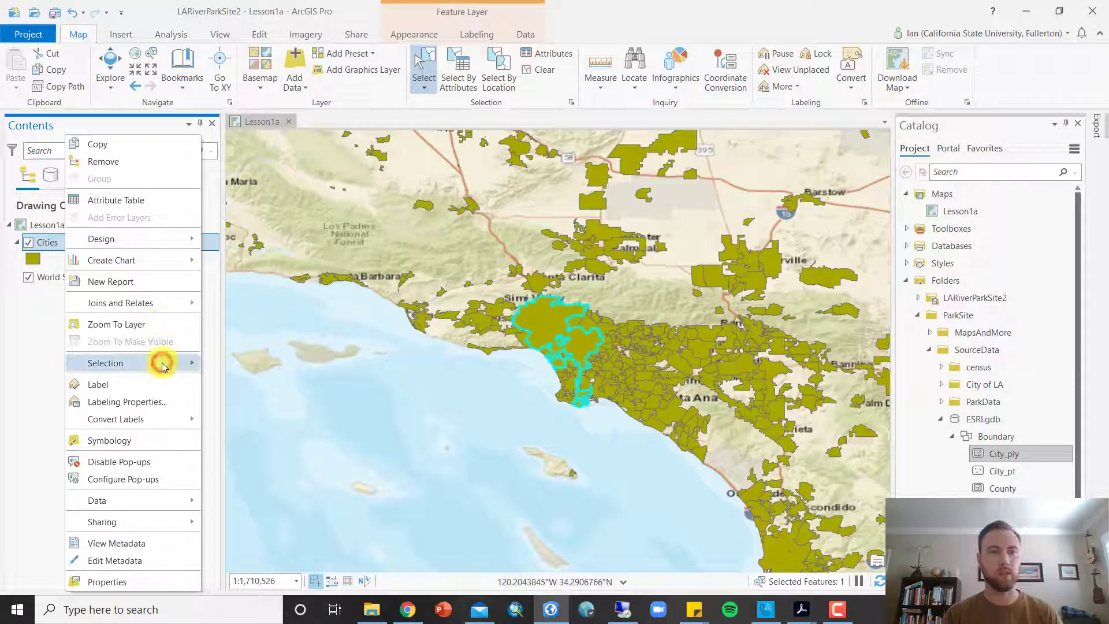
pyautogui.moveTo(159, 362)
pyautogui.click(255, 360)
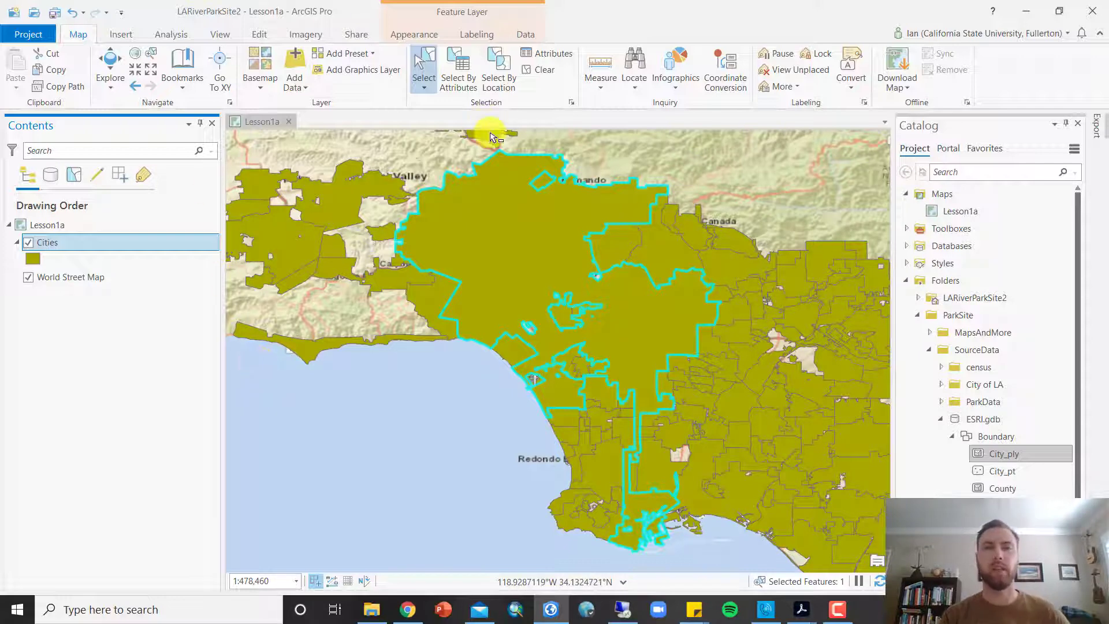
pyautogui.click(546, 78)
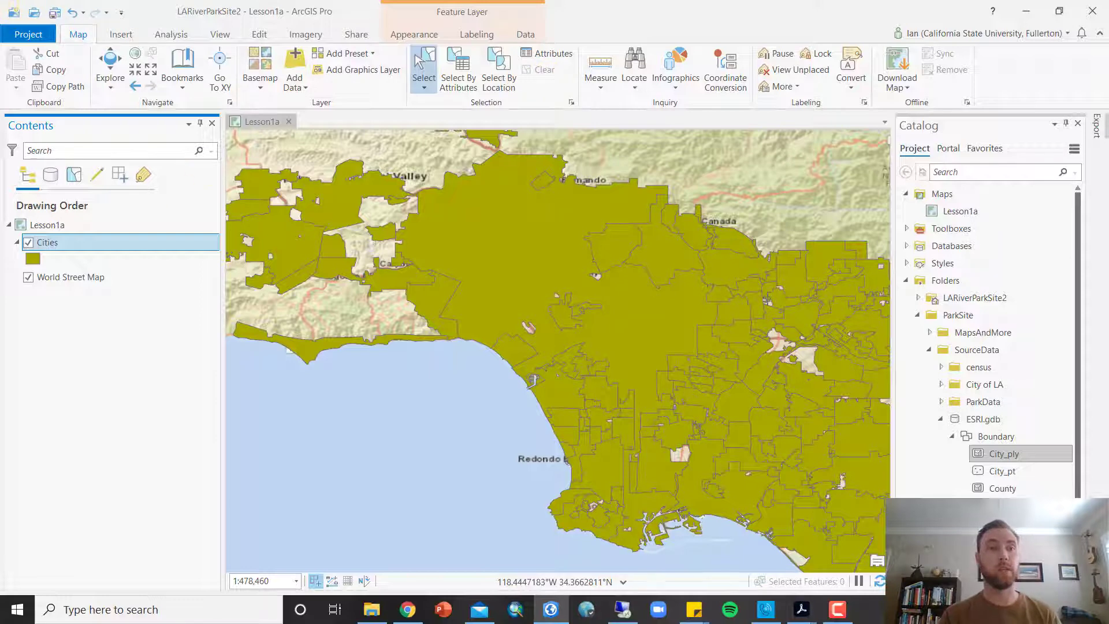
# Step: Open the Definition Query settings in the Cities layer's properties
pyautogui.doubleClick(119, 244)
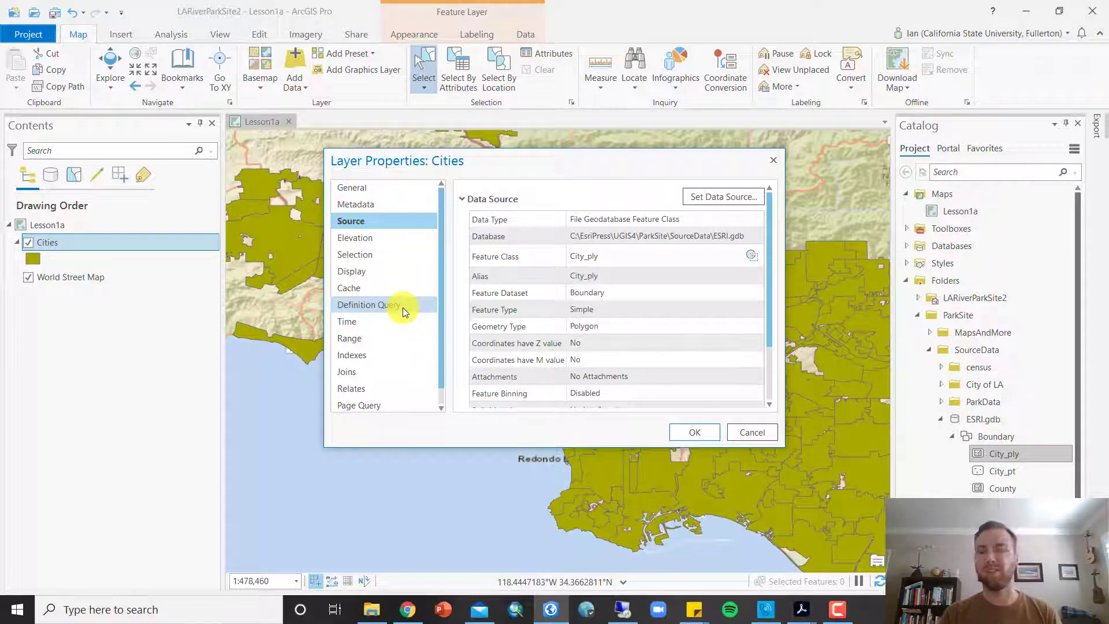
pyautogui.click(403, 307)
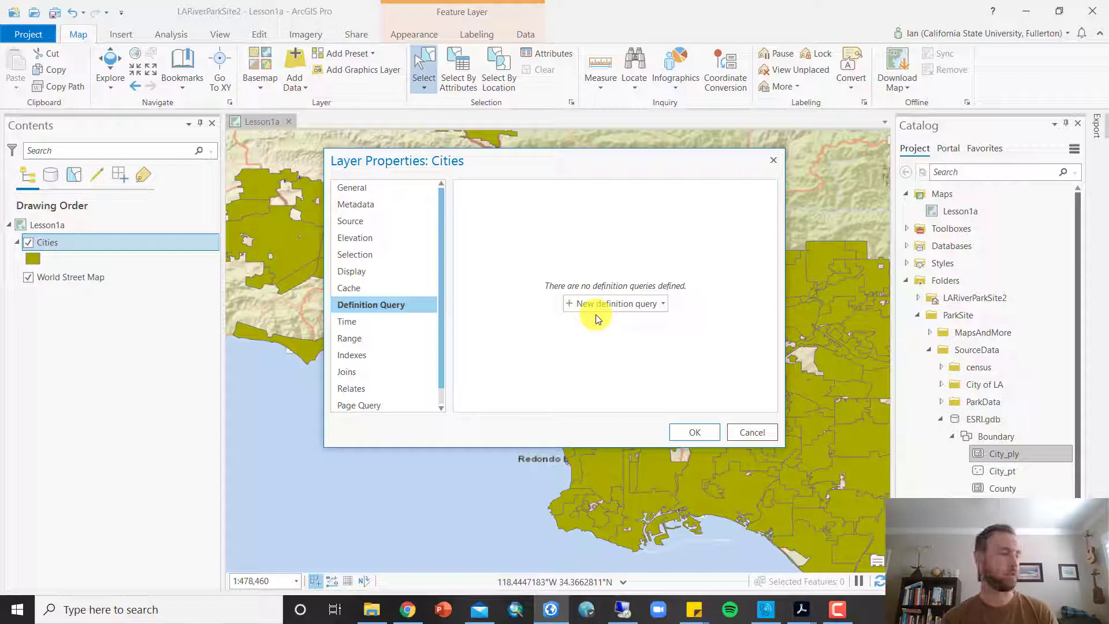
pyautogui.click(663, 305)
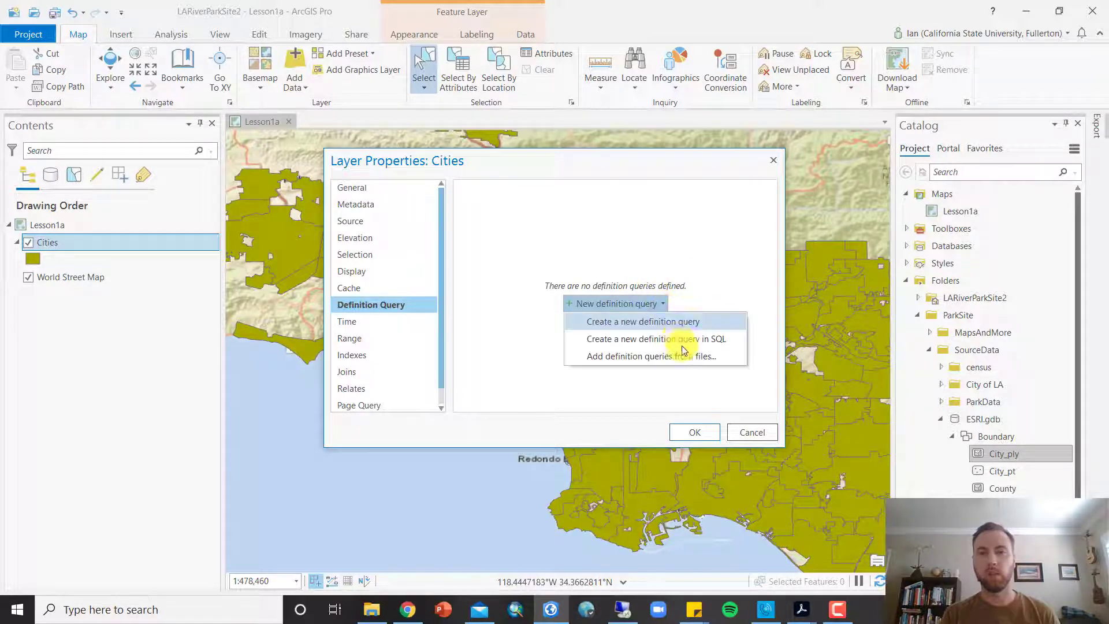
pyautogui.click(699, 339)
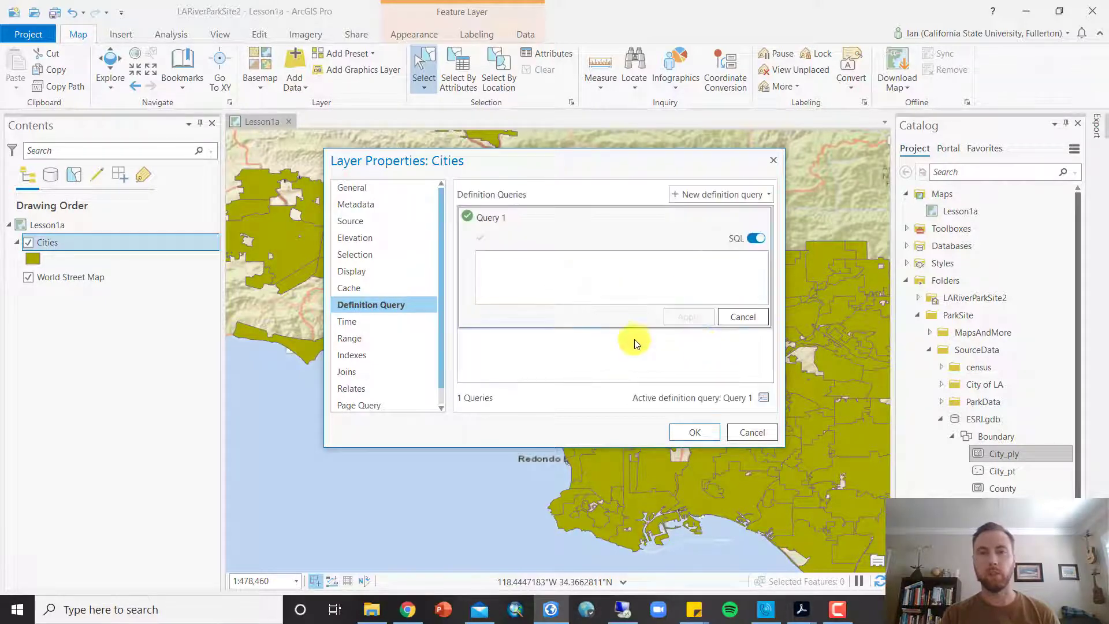
pyautogui.click(611, 285)
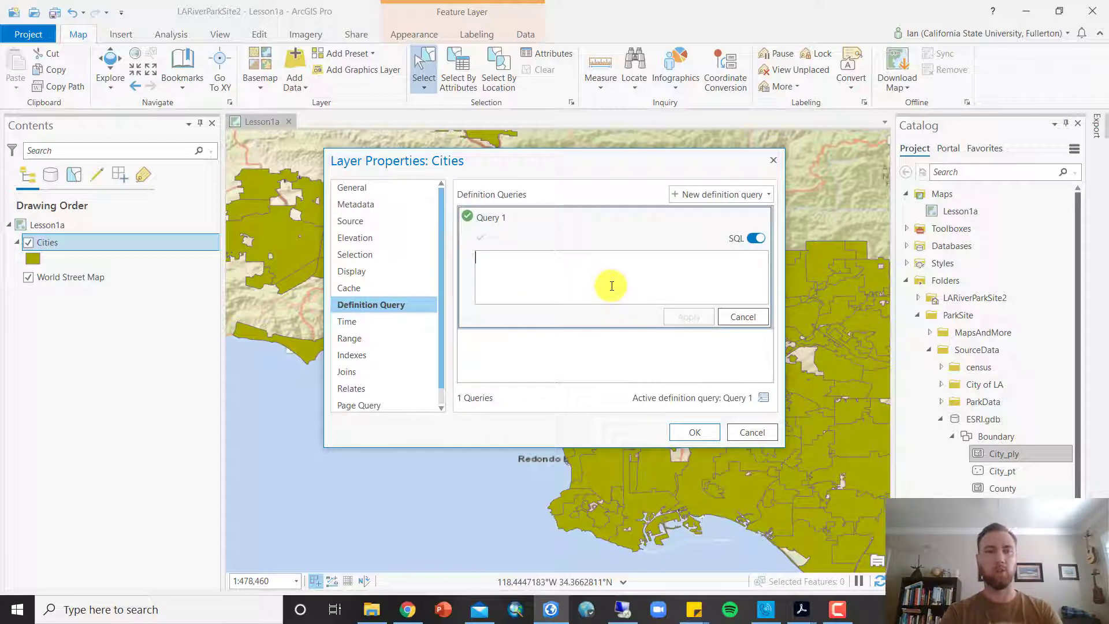
pyautogui.write('CITY')
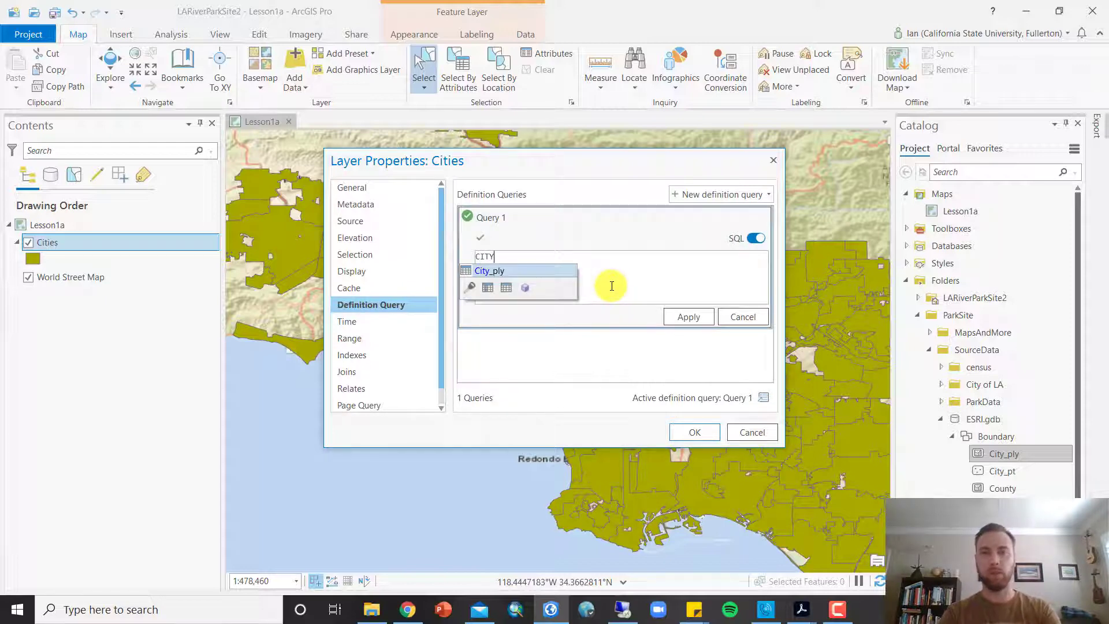
pyautogui.press('BackSpace')
pyautogui.press('BackSpace')
pyautogui.press('BackSpace')
pyautogui.press('BackSpace')
pyautogui.write('PLA')
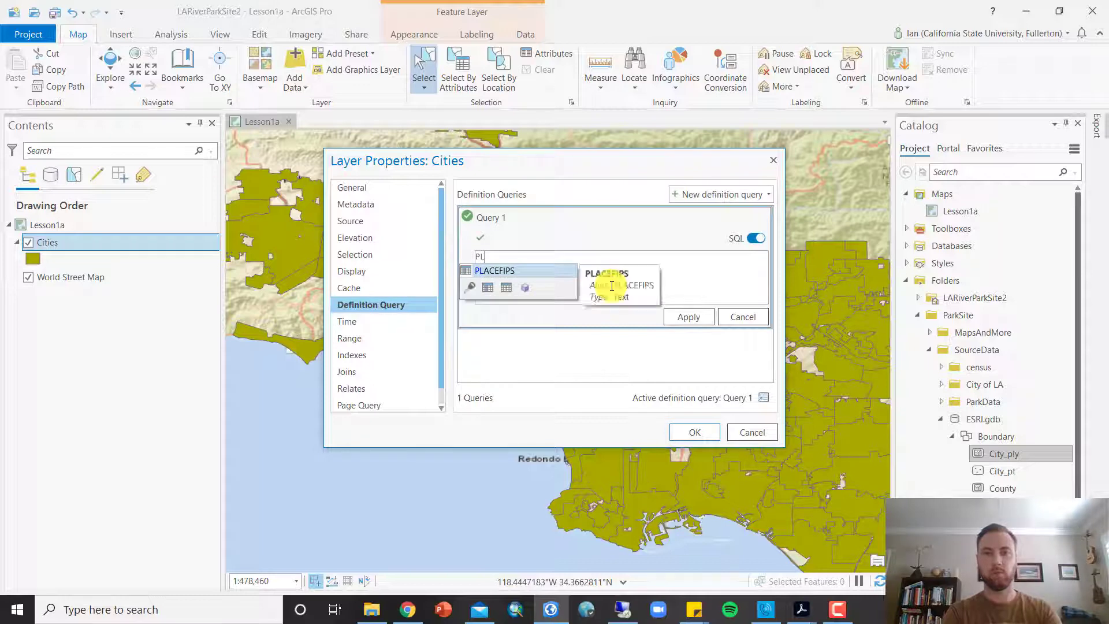
pyautogui.press('BackSpace')
pyautogui.press('BackSpace')
pyautogui.press('BackSpace')
pyautogui.write('NAME')
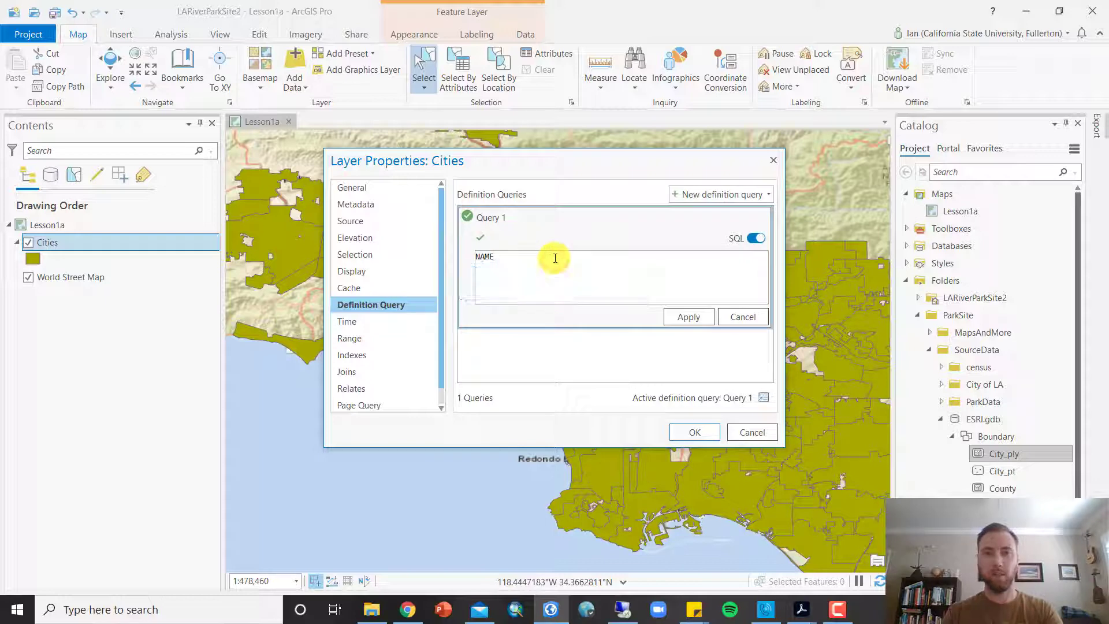
pyautogui.write(" = 'L")
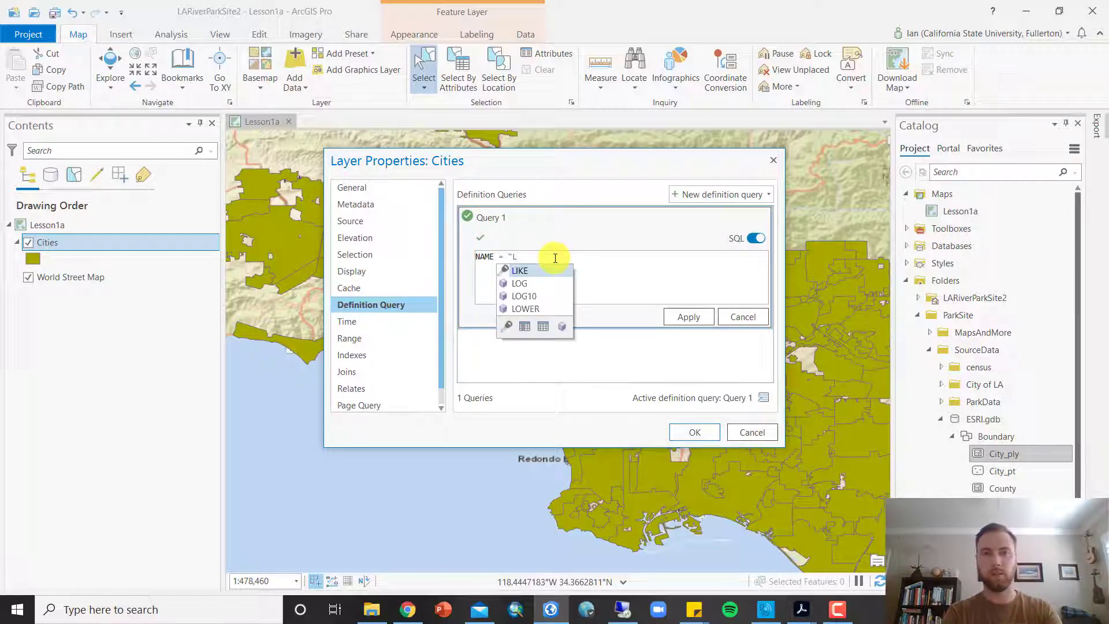
pyautogui.write('OS ANGEL')
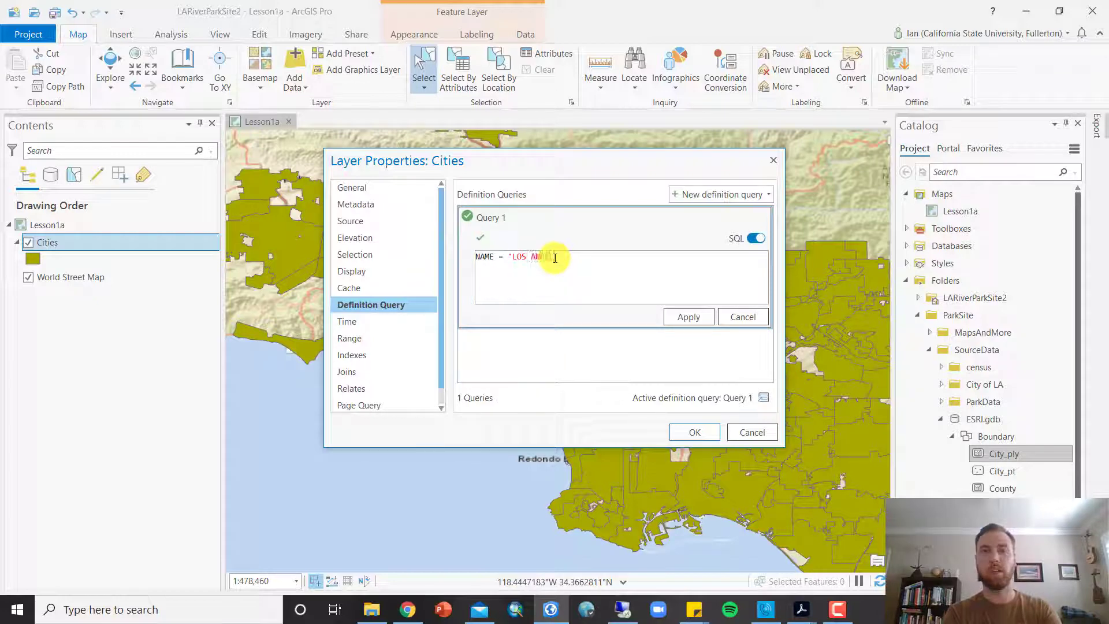
pyautogui.press('BackSpace')
pyautogui.press('BackSpace')
pyautogui.press('BackSpace')
pyautogui.press('BackSpace')
pyautogui.press('BackSpace')
pyautogui.press('BackSpace')
pyautogui.press('BackSpace')
pyautogui.press('BackSpace')
pyautogui.press('BackSpace')
pyautogui.press('BackSpace')
pyautogui.press('BackSpace')
pyautogui.press('BackSpace')
pyautogui.press('BackSpace')
pyautogui.press('BackSpace')
pyautogui.press('BackSpace')
pyautogui.press('BackSpace')
pyautogui.press('BackSpace')
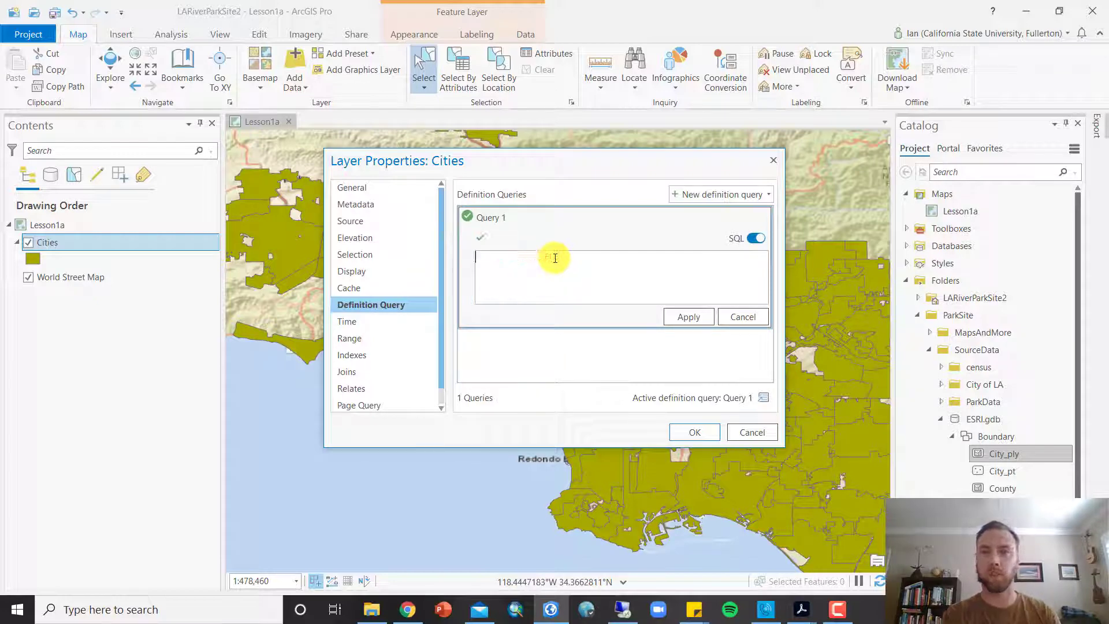
pyautogui.click(751, 316)
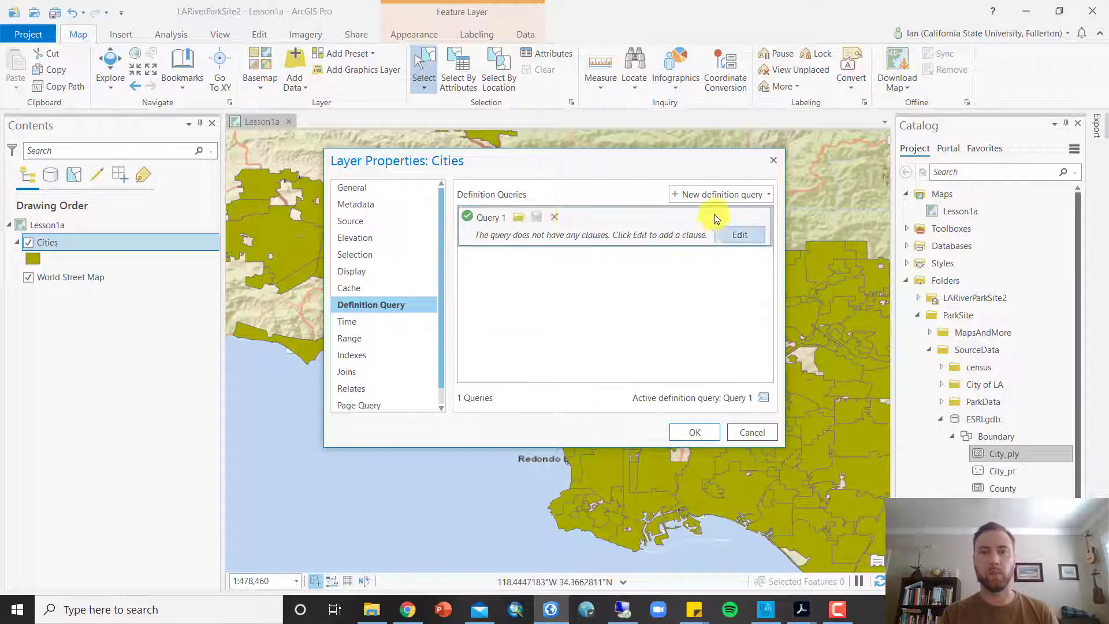
pyautogui.click(554, 217)
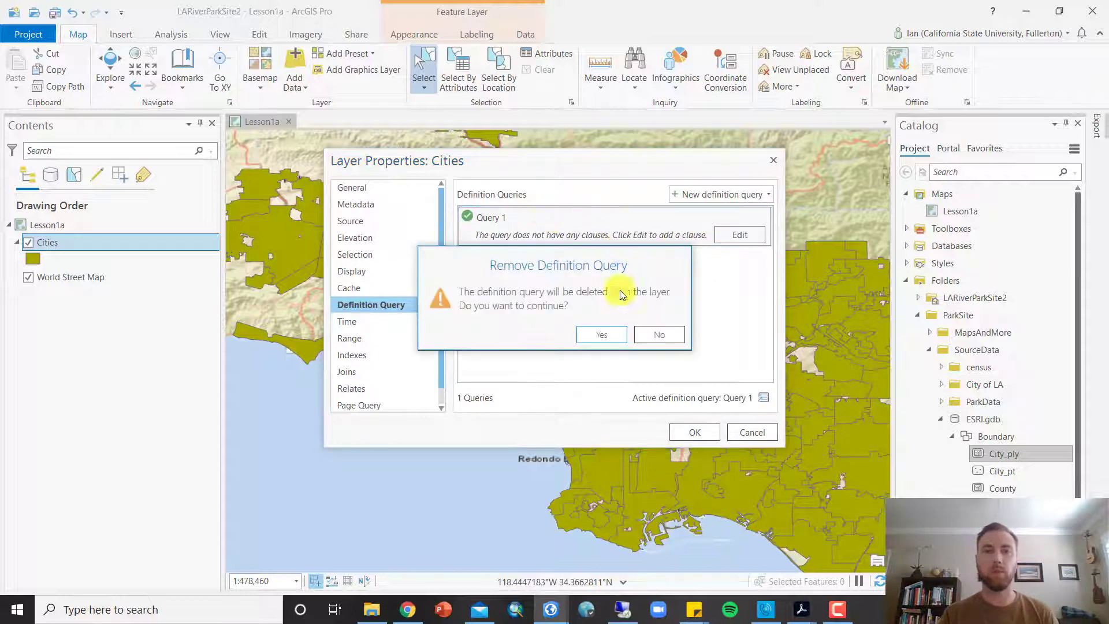
pyautogui.click(609, 337)
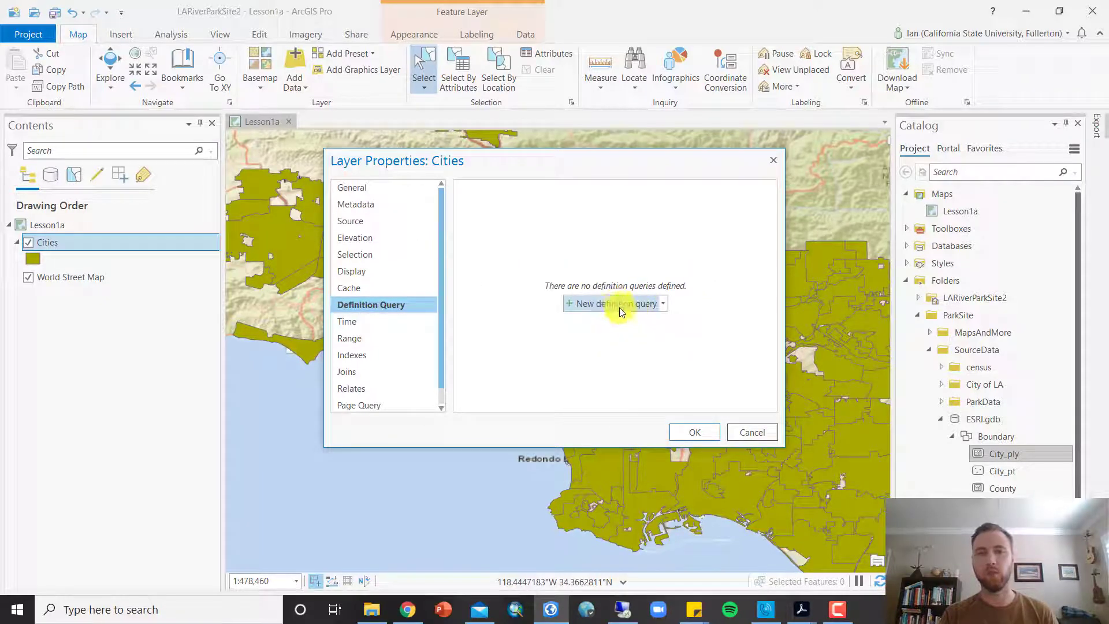
# Step: Create a definition query for the Cities layer using the NAME field and the "is equal to" operator
pyautogui.click(620, 306)
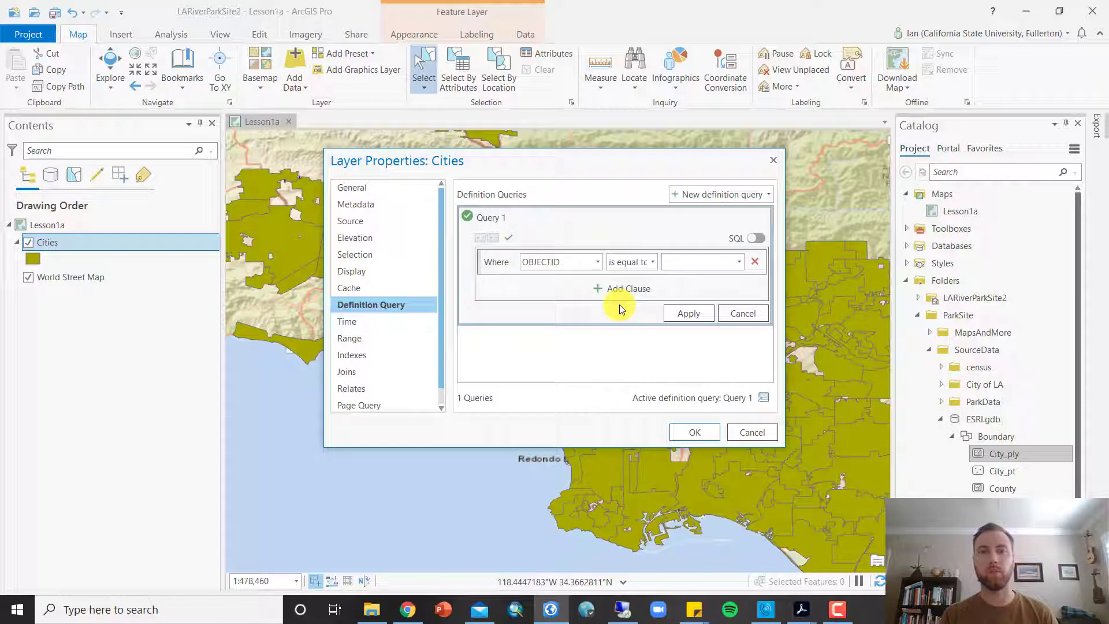
pyautogui.click(595, 258)
pyautogui.click(525, 262)
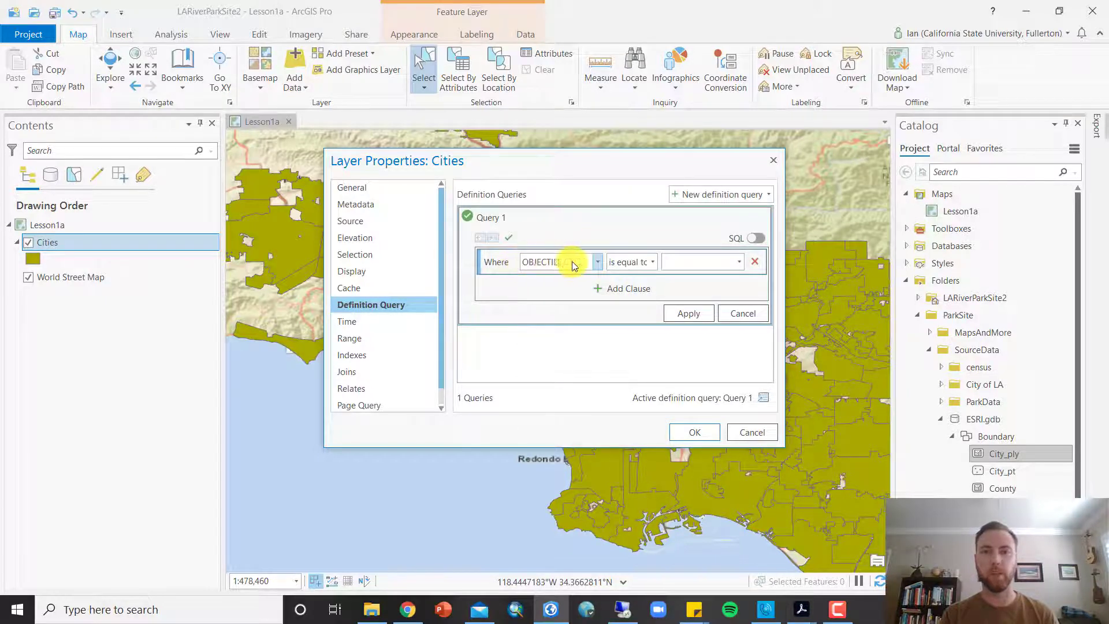
pyautogui.click(599, 261)
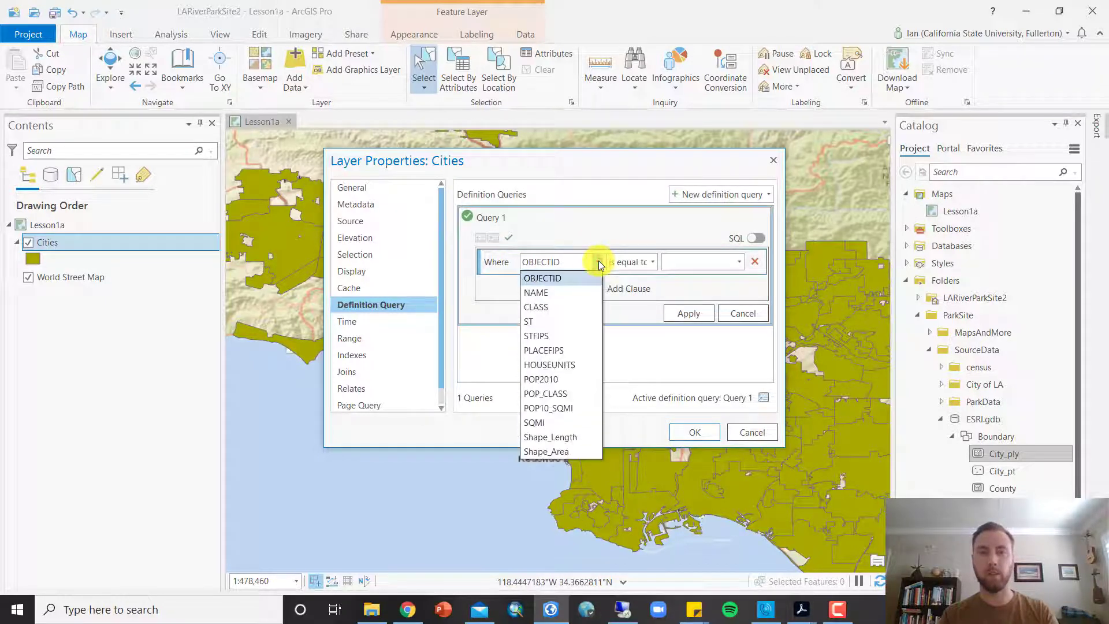
pyautogui.click(575, 293)
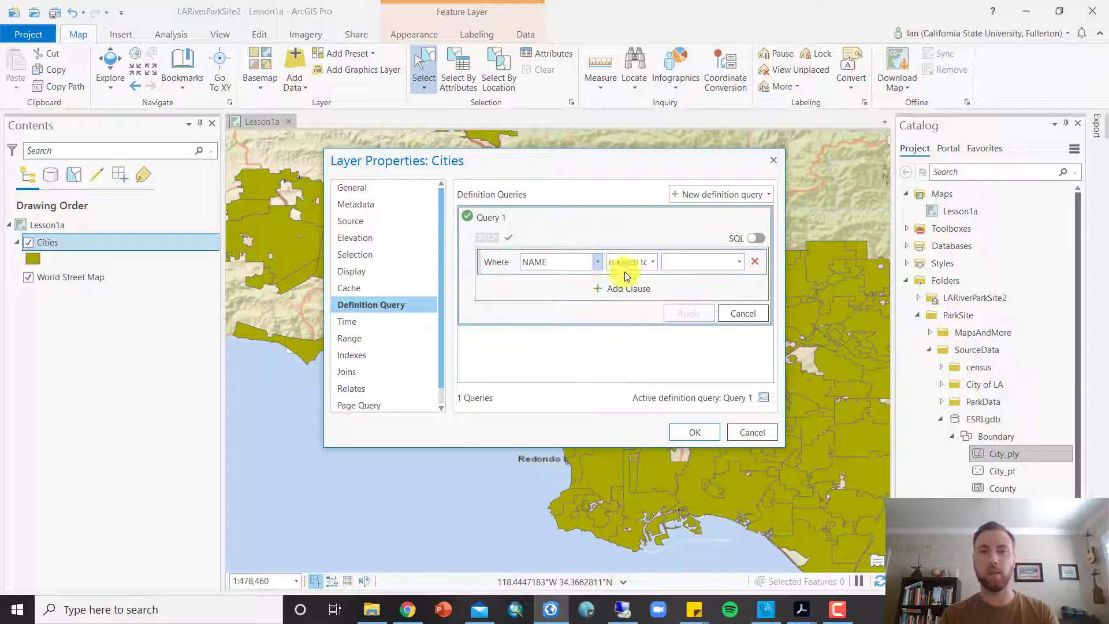
pyautogui.click(656, 262)
pyautogui.click(667, 279)
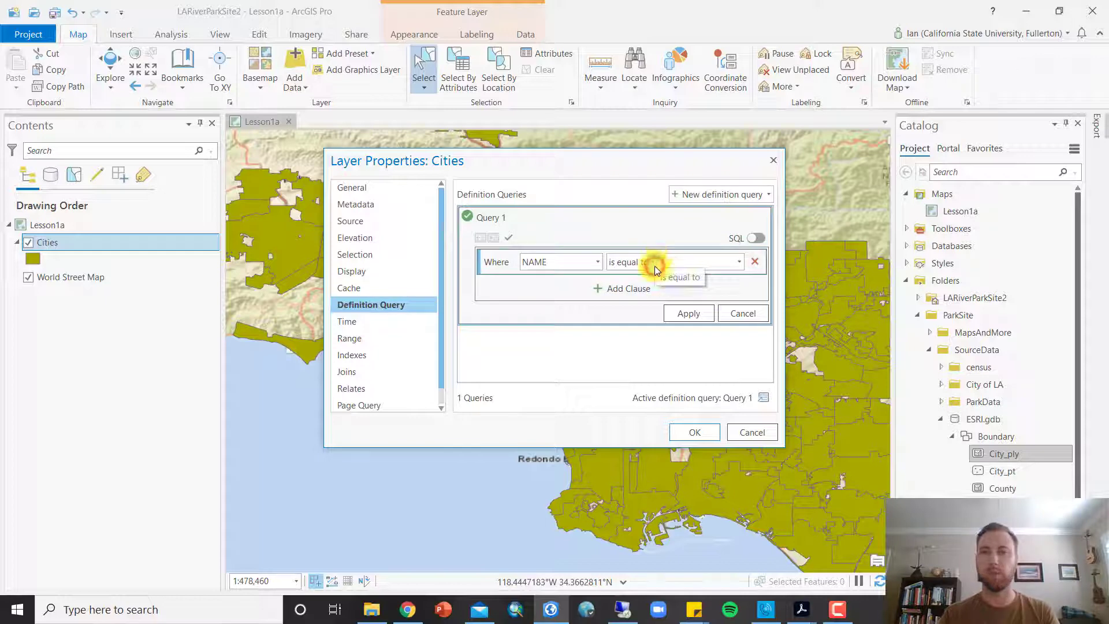
pyautogui.click(655, 263)
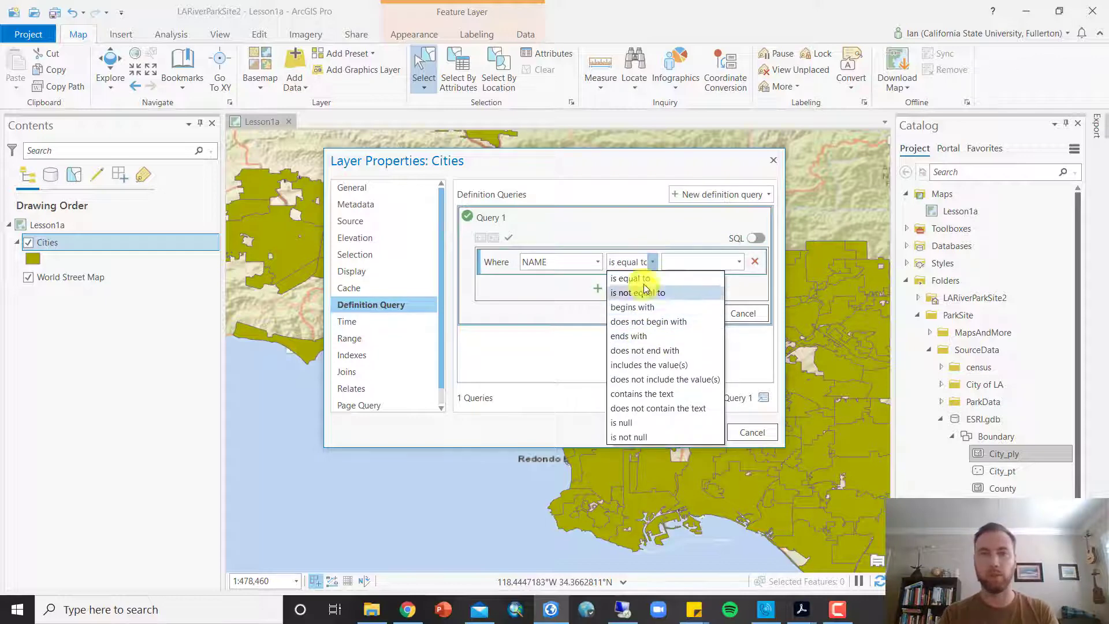
pyautogui.click(651, 262)
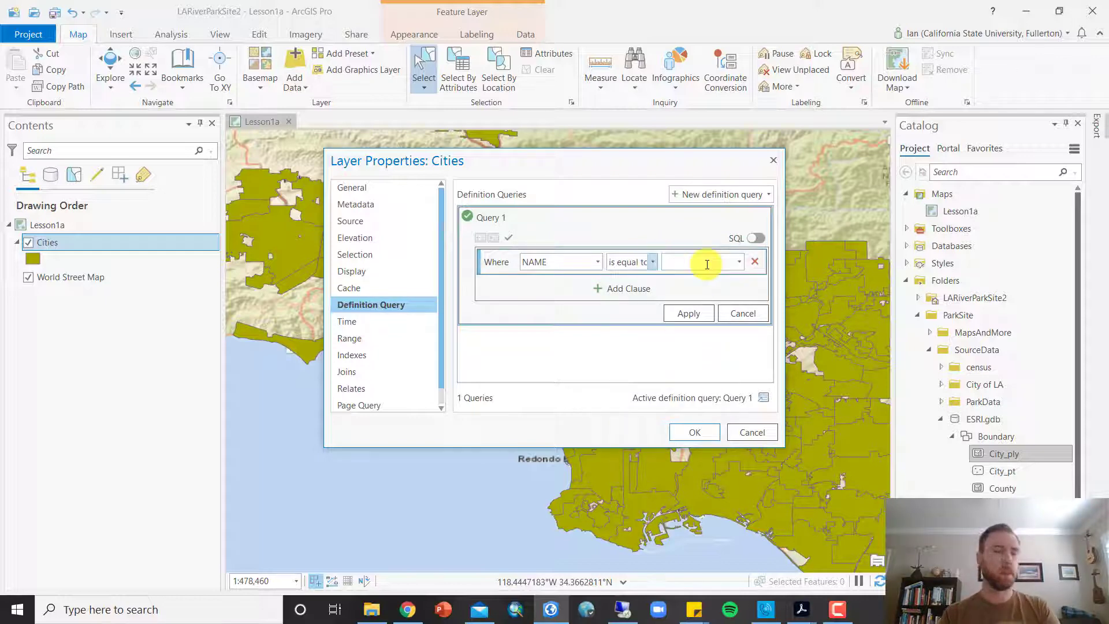
# Step: Set the Cities query value to Los Angeles, apply the query and accept the layer properties
pyautogui.click(703, 261)
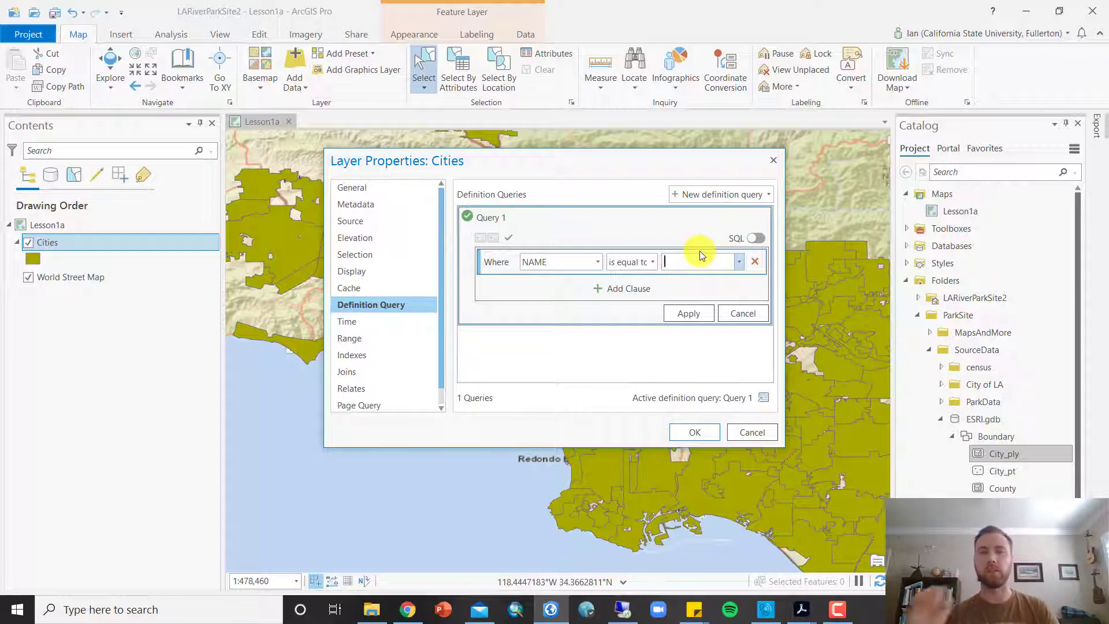
pyautogui.click(737, 263)
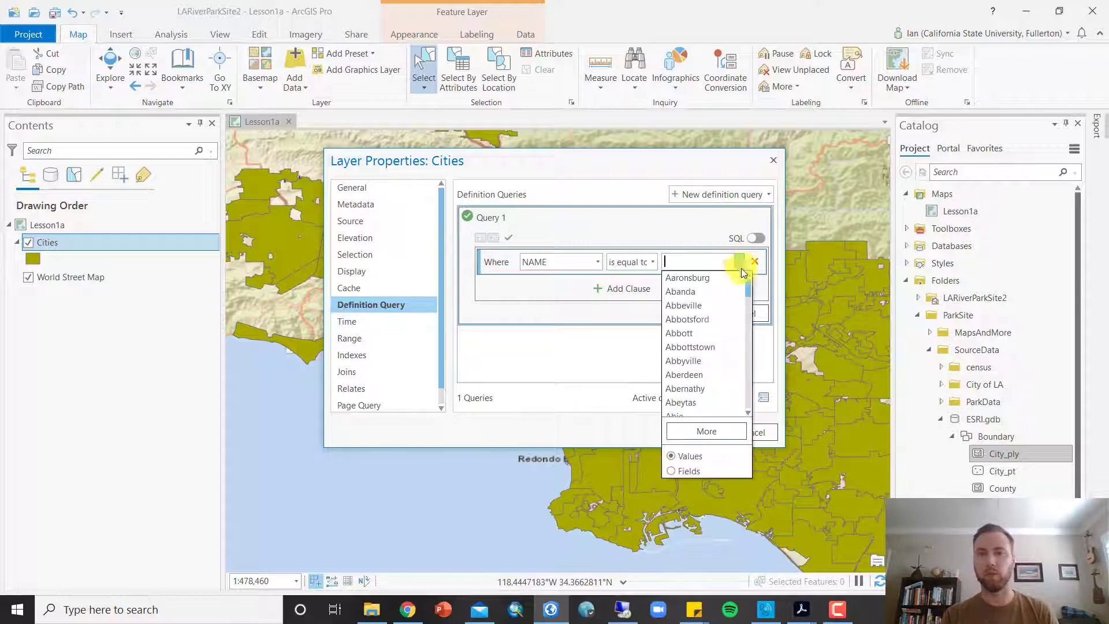
pyautogui.moveTo(747, 289)
pyautogui.mouseDown()
pyautogui.moveTo(748, 307)
pyautogui.moveTo(745, 284)
pyautogui.mouseUp()
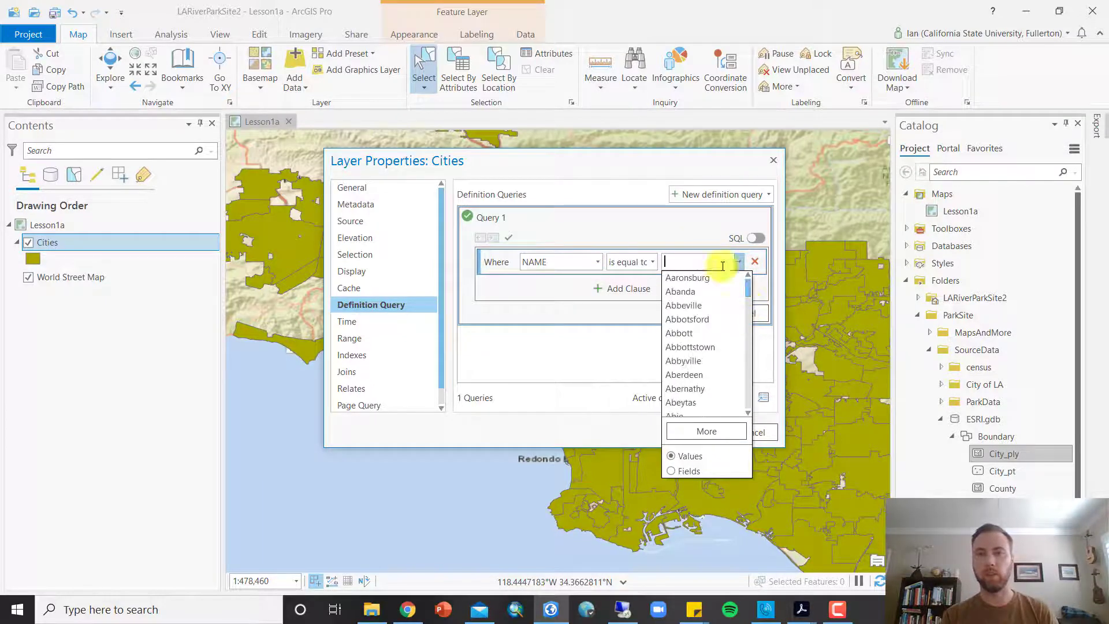
pyautogui.click(709, 259)
pyautogui.write('Los Angele')
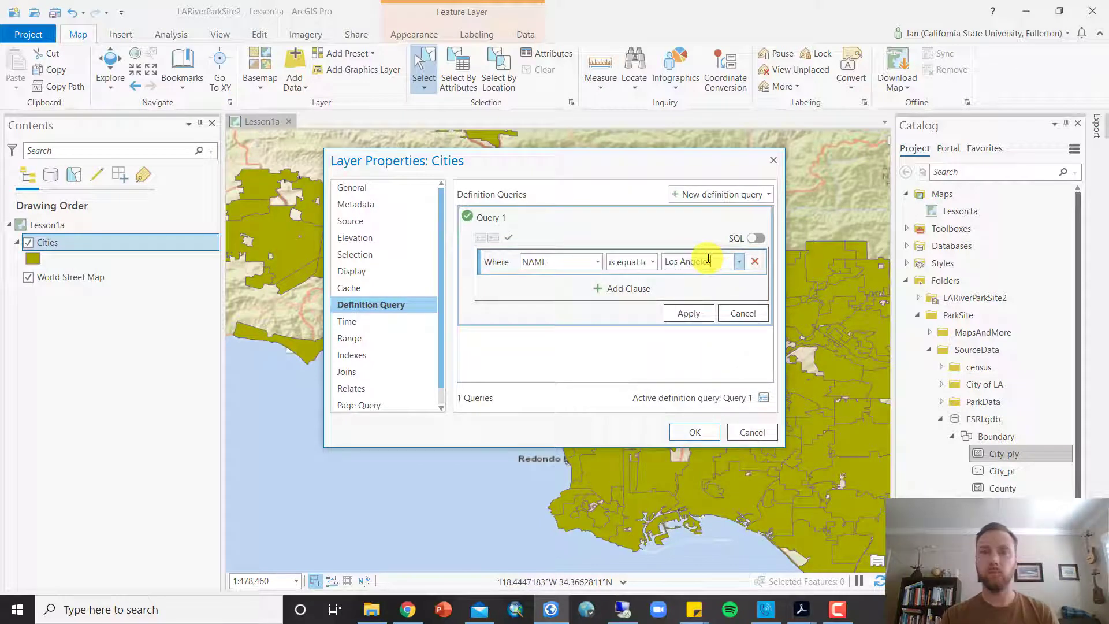
pyautogui.press('Return')
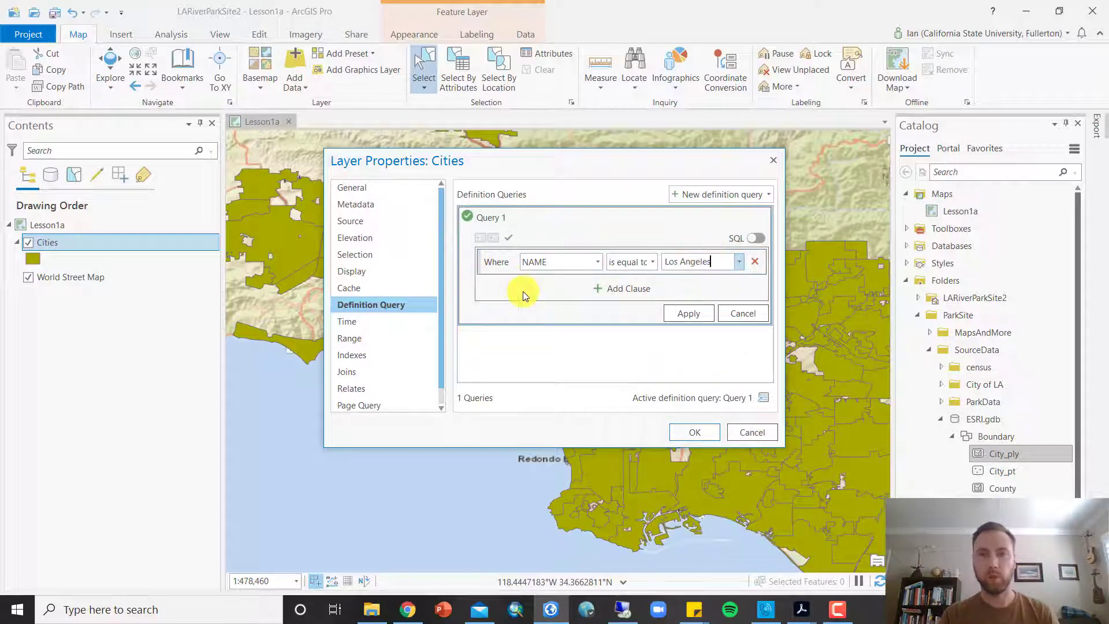
pyautogui.click(695, 313)
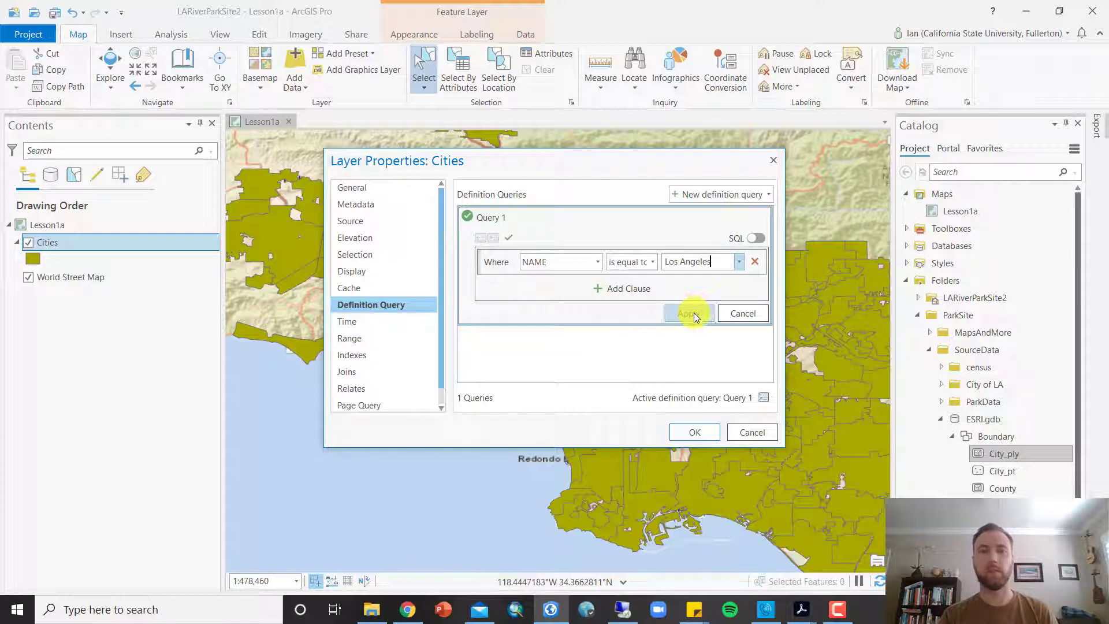
pyautogui.click(693, 432)
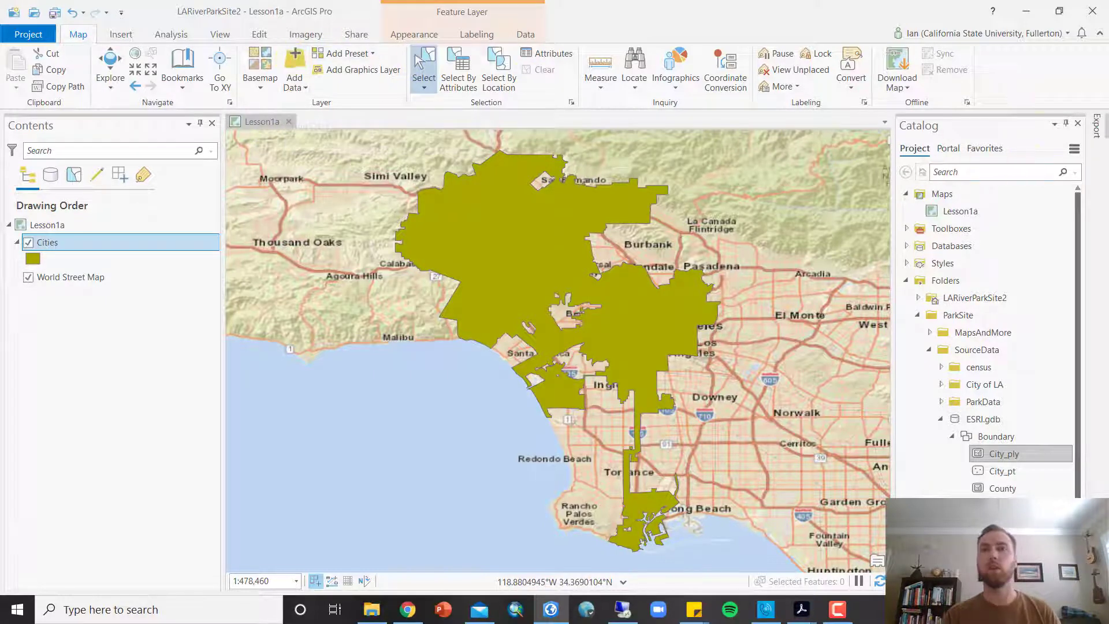
# Step: Add the River feature class from the Hydro dataset in ESRI.gdb to the Lesson1a map
pyautogui.scroll(-1, 959, 363)
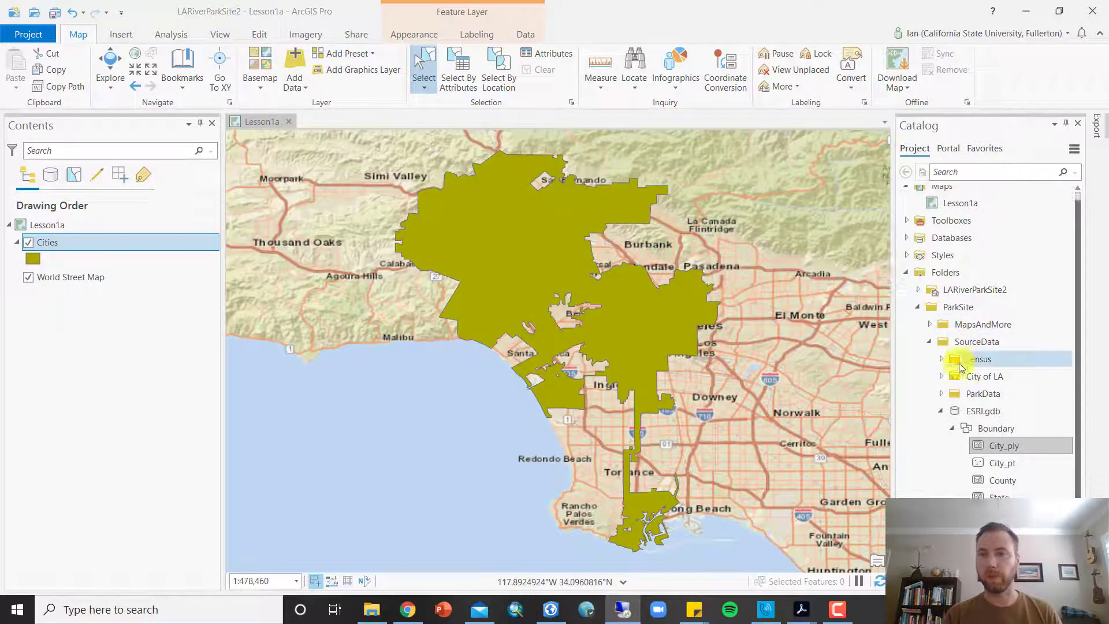
pyautogui.click(954, 429)
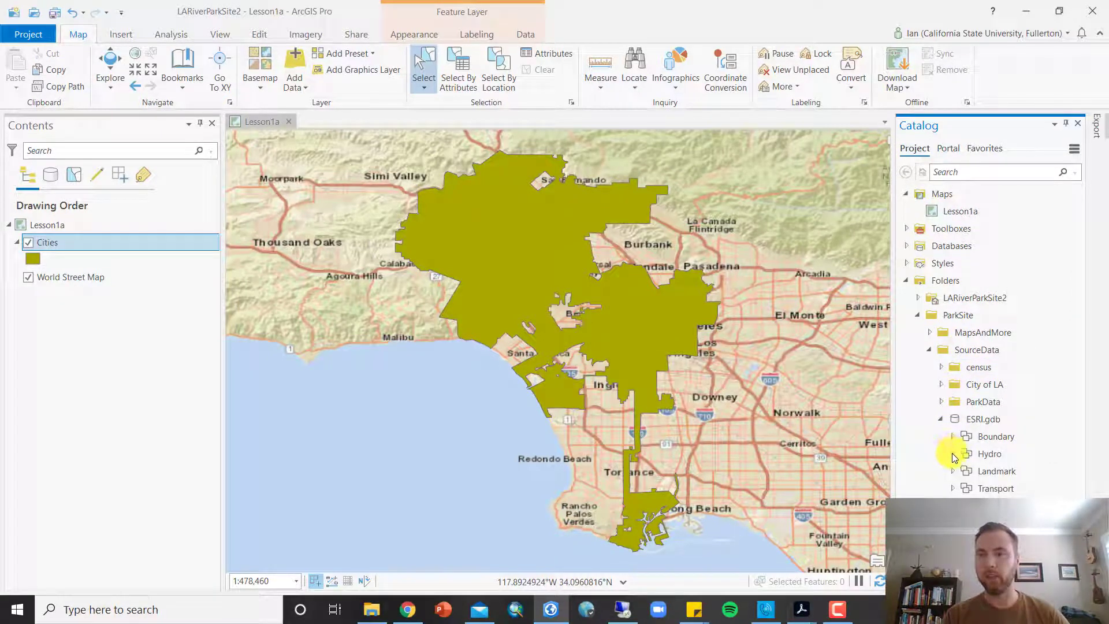
pyautogui.click(952, 454)
pyautogui.click(997, 473)
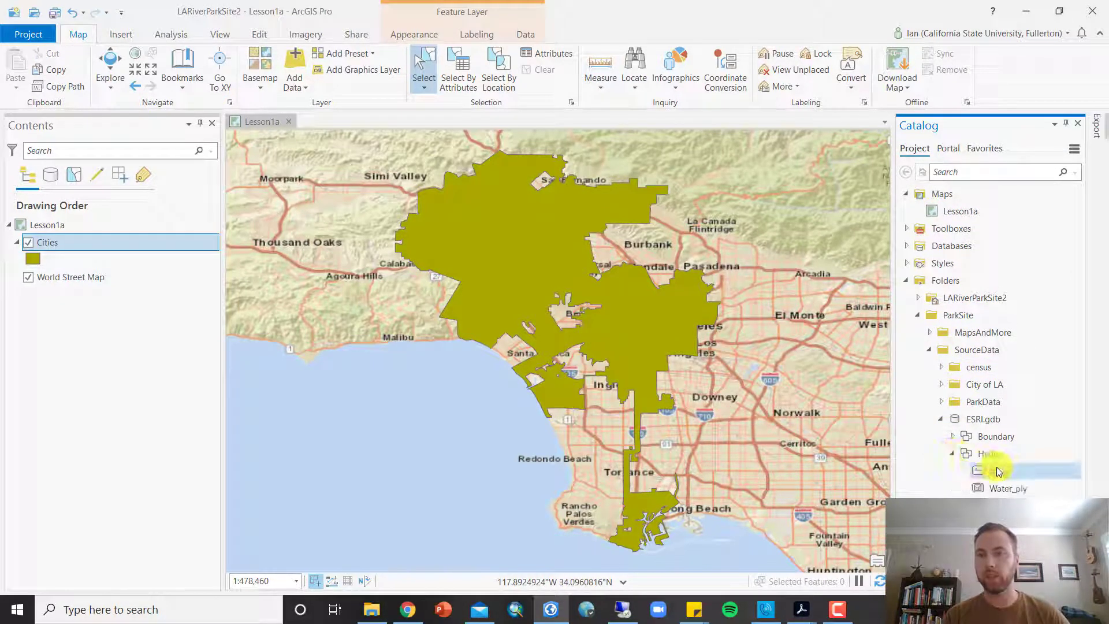
pyautogui.moveTo(998, 477); pyautogui.dragTo(685, 325)
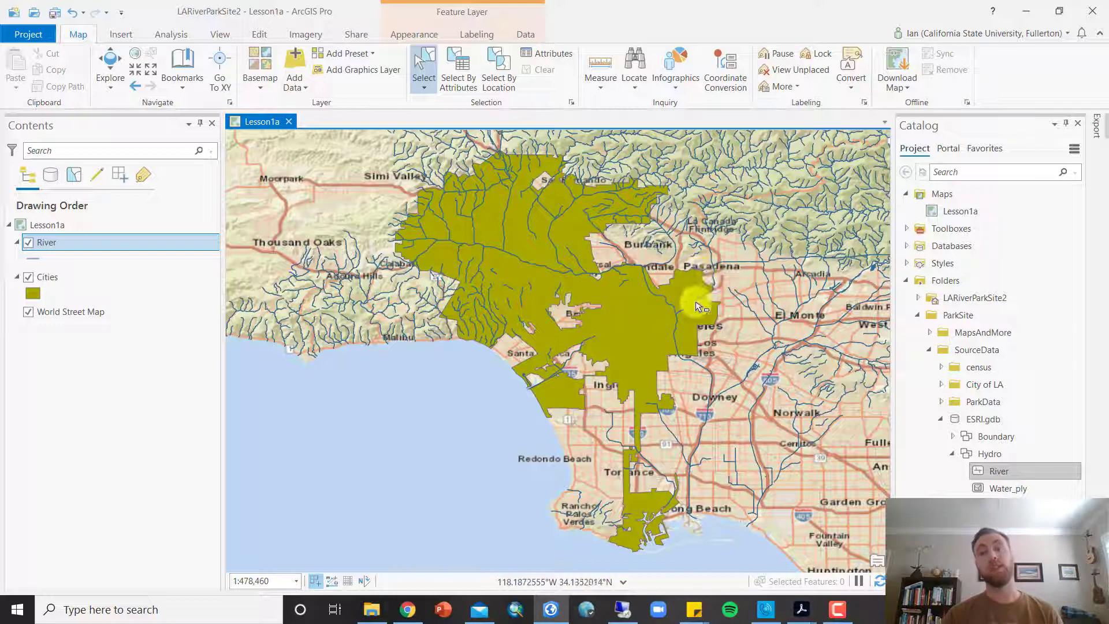
# Step: Examine the River layer's extent and the river lines around the city of Los Angeles with the Explore tool
pyautogui.moveTo(762, 224); pyautogui.dragTo(692, 290)
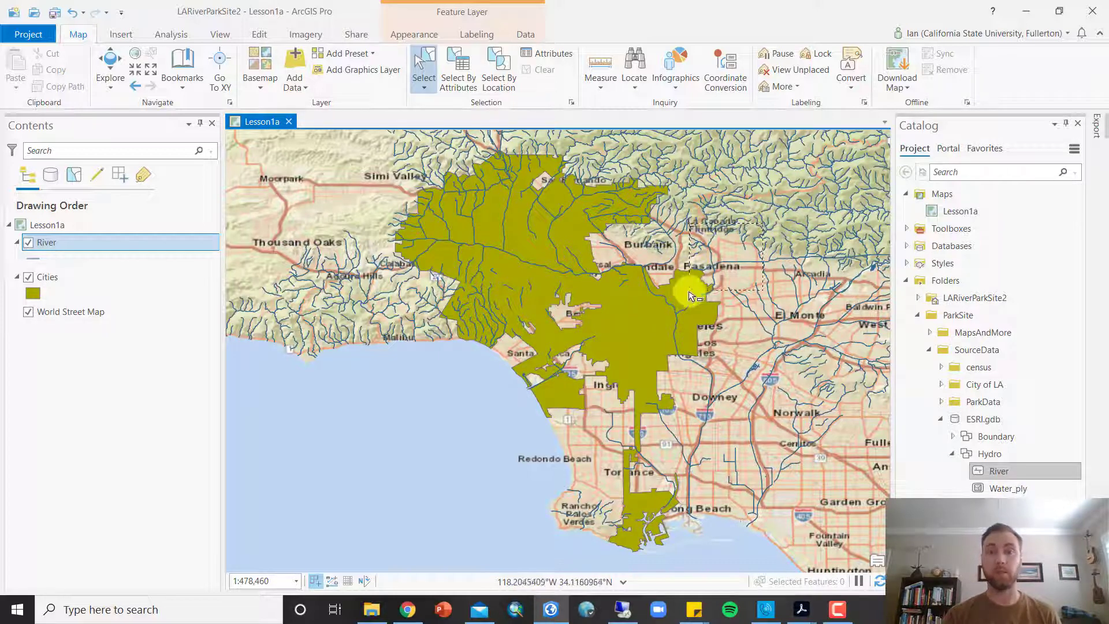
pyautogui.click(406, 431)
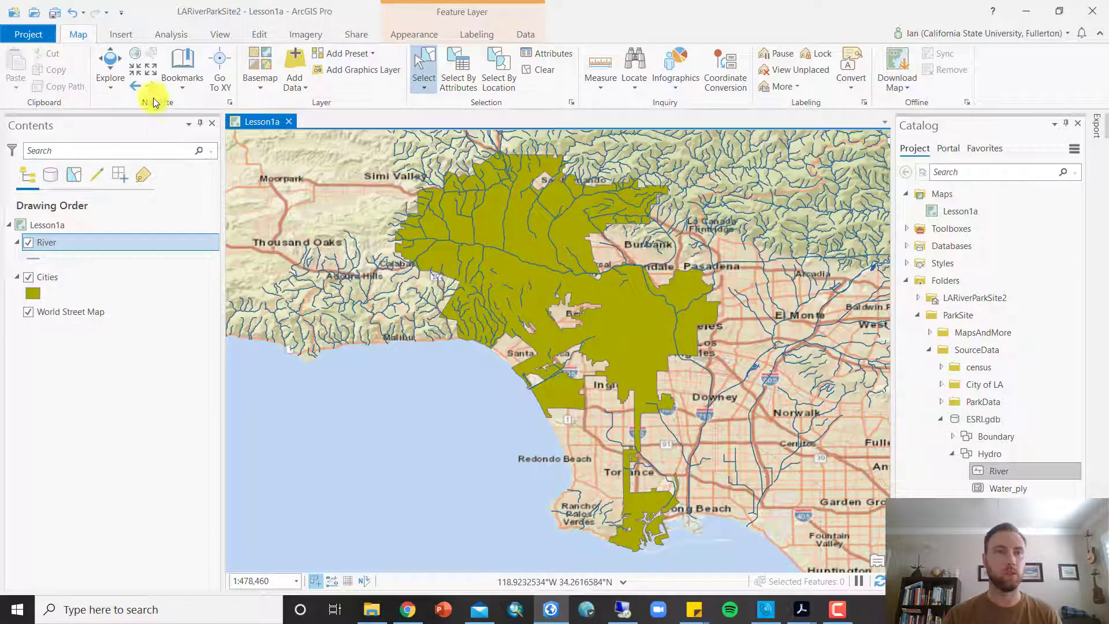
pyautogui.click(107, 60)
pyautogui.scroll(-3, 692, 276)
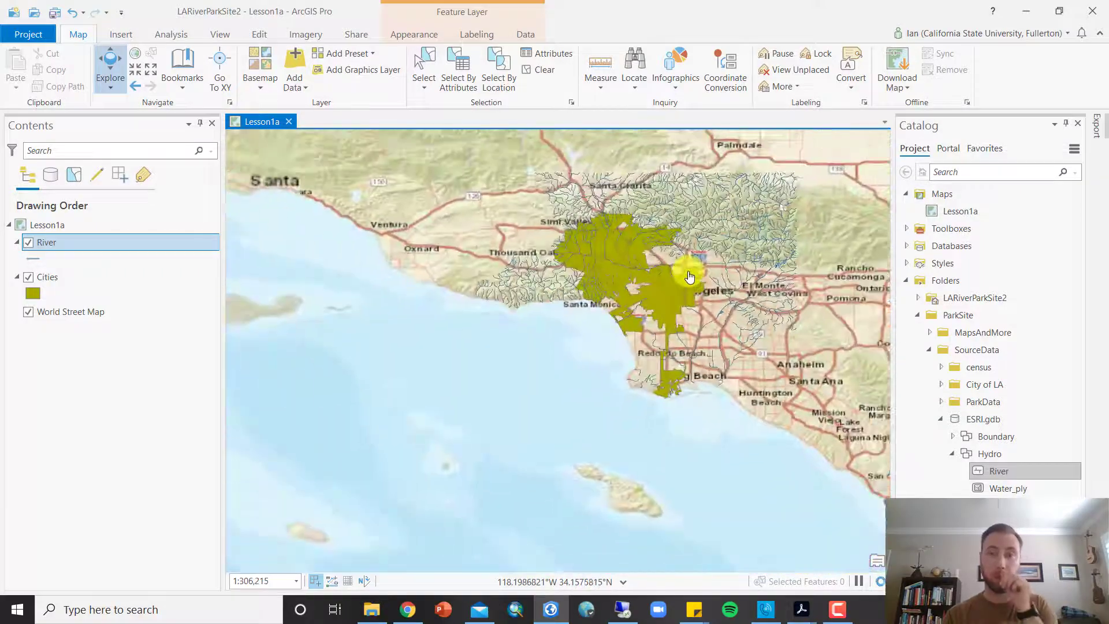
pyautogui.scroll(2, 731, 231)
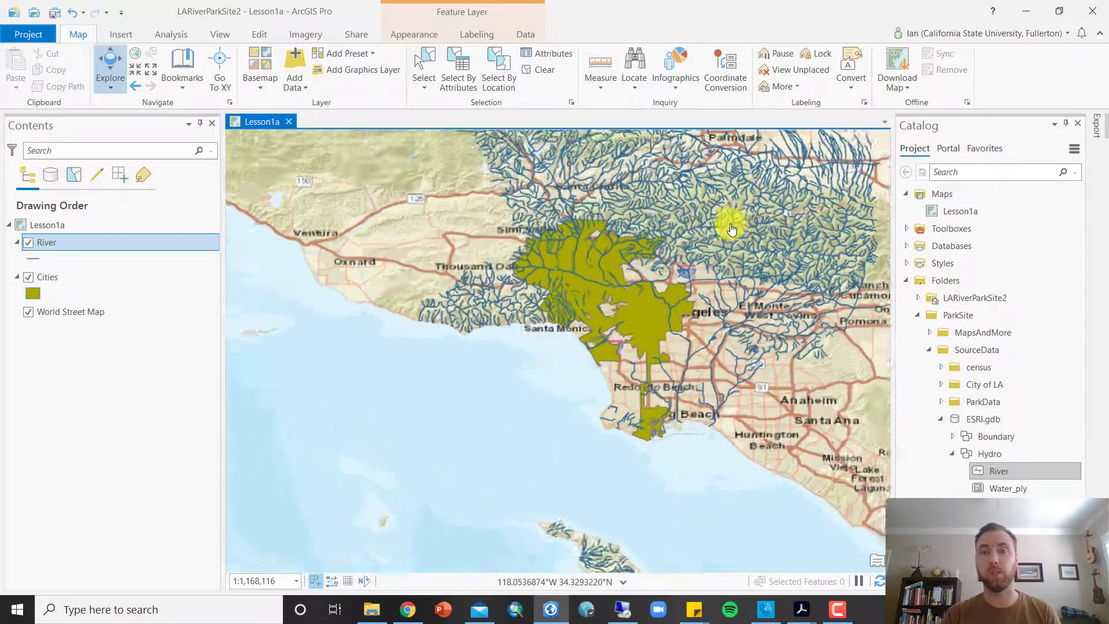
pyautogui.scroll(2, 717, 240)
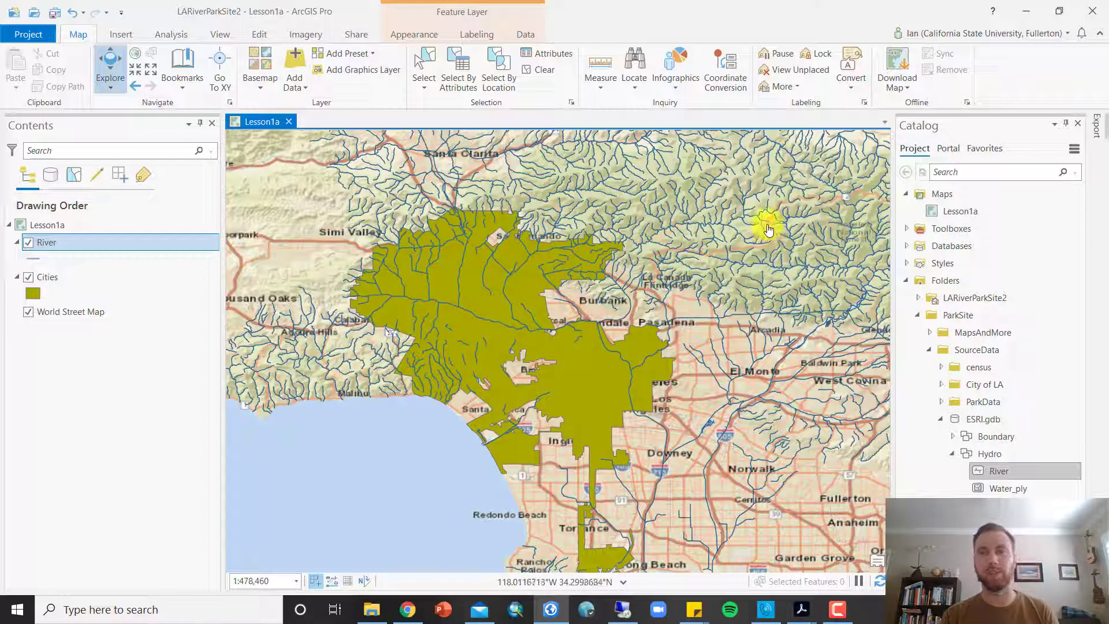
pyautogui.moveTo(798, 185); pyautogui.dragTo(751, 240)
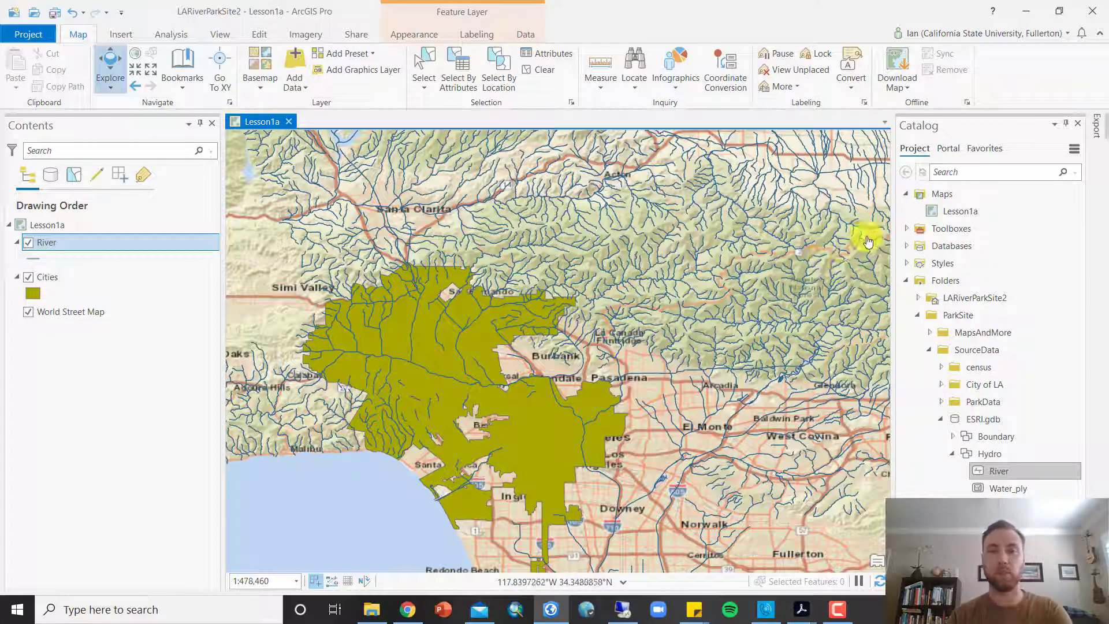
pyautogui.moveTo(786, 310); pyautogui.dragTo(771, 216)
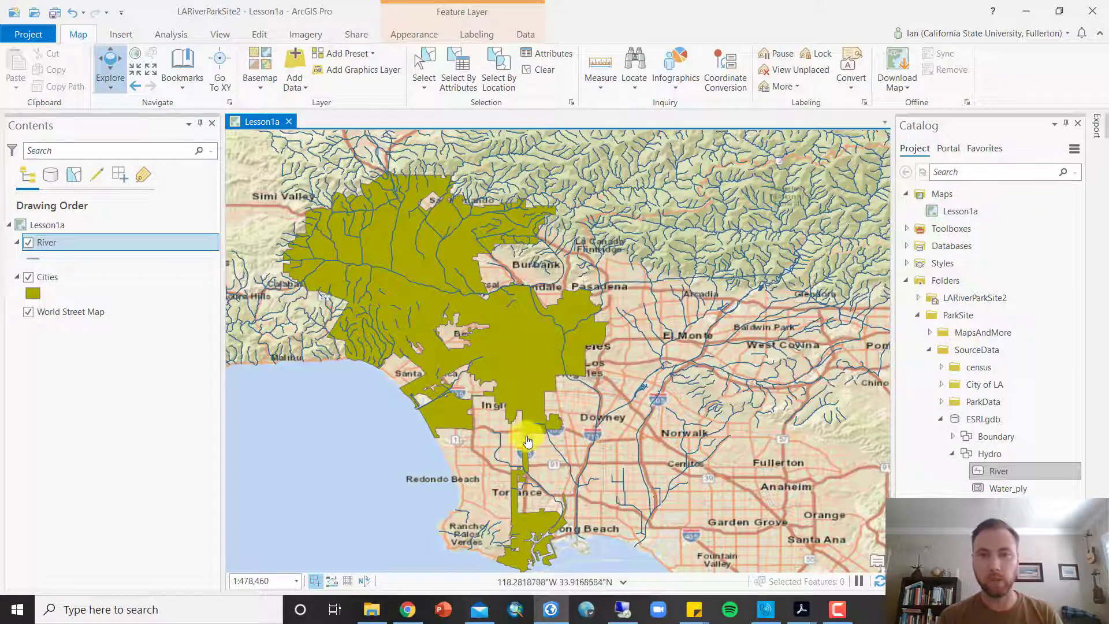
pyautogui.moveTo(522, 354); pyautogui.dragTo(553, 377)
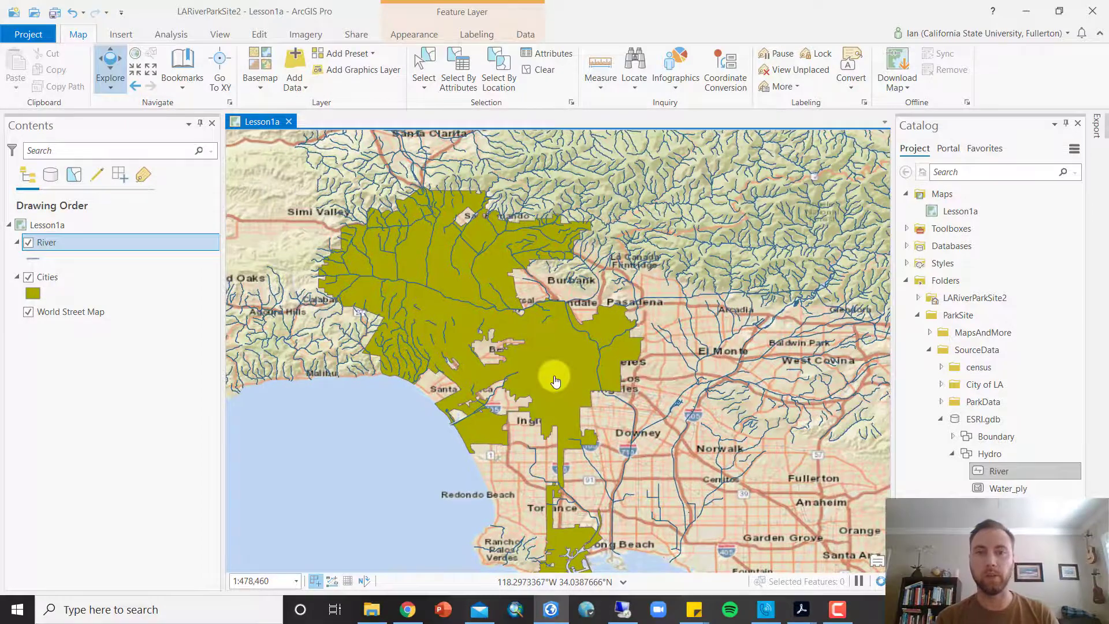
pyautogui.scroll(2, 553, 376)
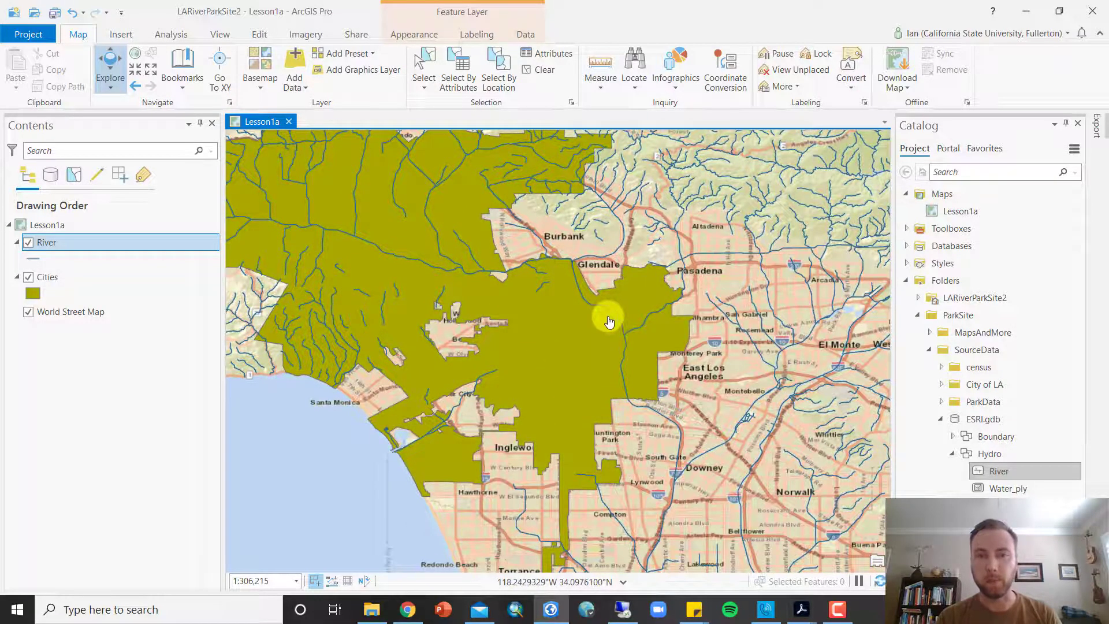
# Step: Identify the river line running through Los Angeles south of Glendale, review its attributes and close the pop-up
pyautogui.click(609, 322)
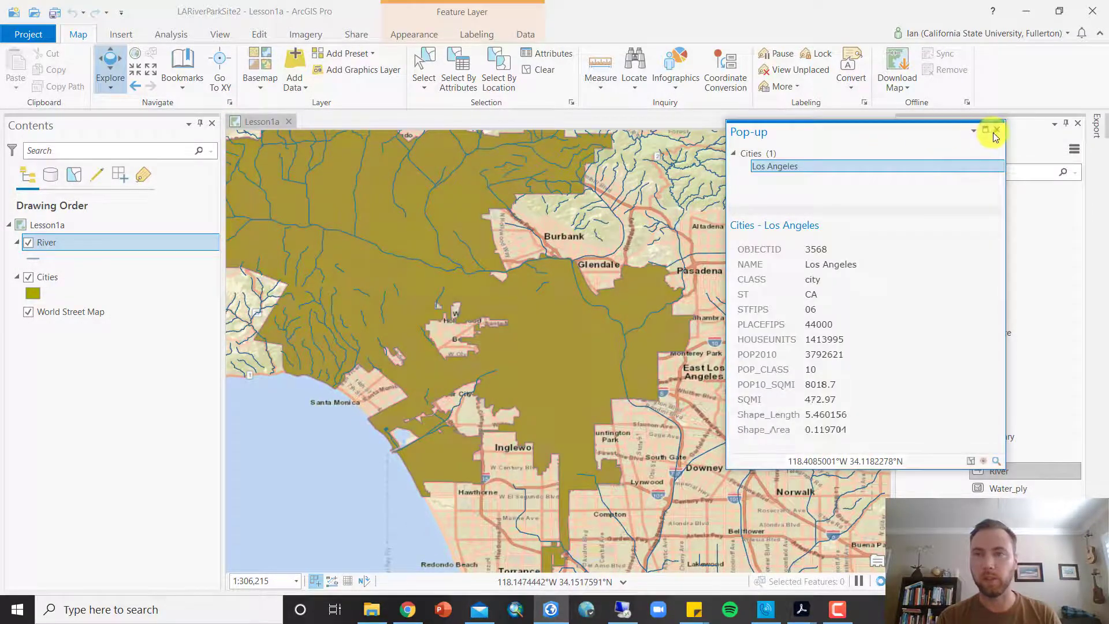
pyautogui.click(997, 129)
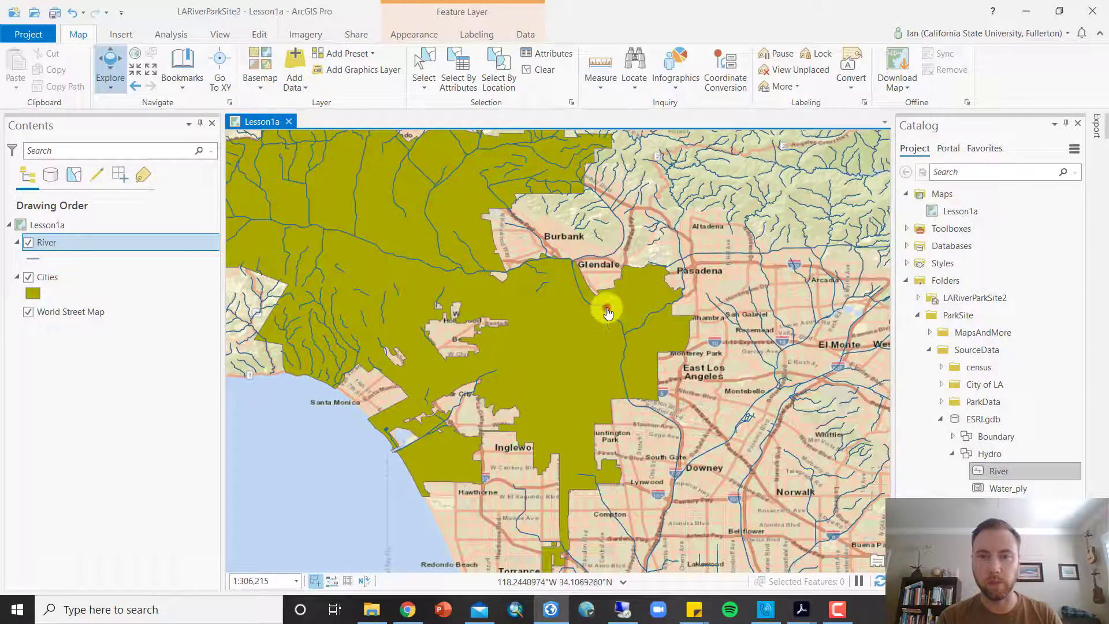
pyautogui.click(608, 313)
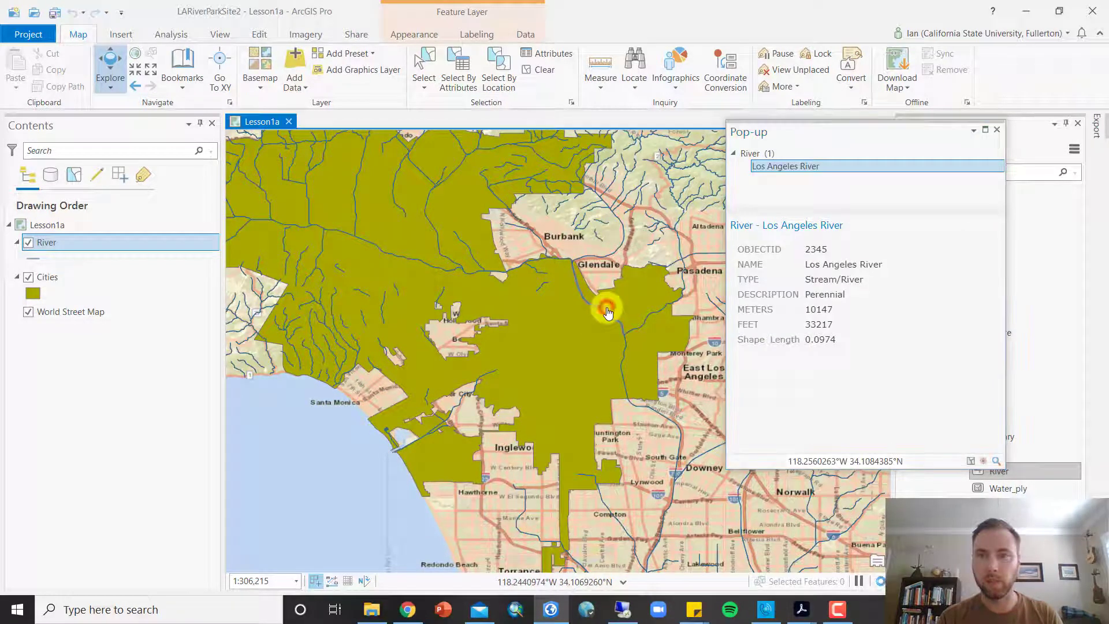
pyautogui.moveTo(811, 266); pyautogui.dragTo(873, 275)
pyautogui.click(872, 277)
pyautogui.moveTo(803, 279); pyautogui.dragTo(866, 293)
pyautogui.click(853, 292)
pyautogui.click(841, 295)
pyautogui.click(857, 288)
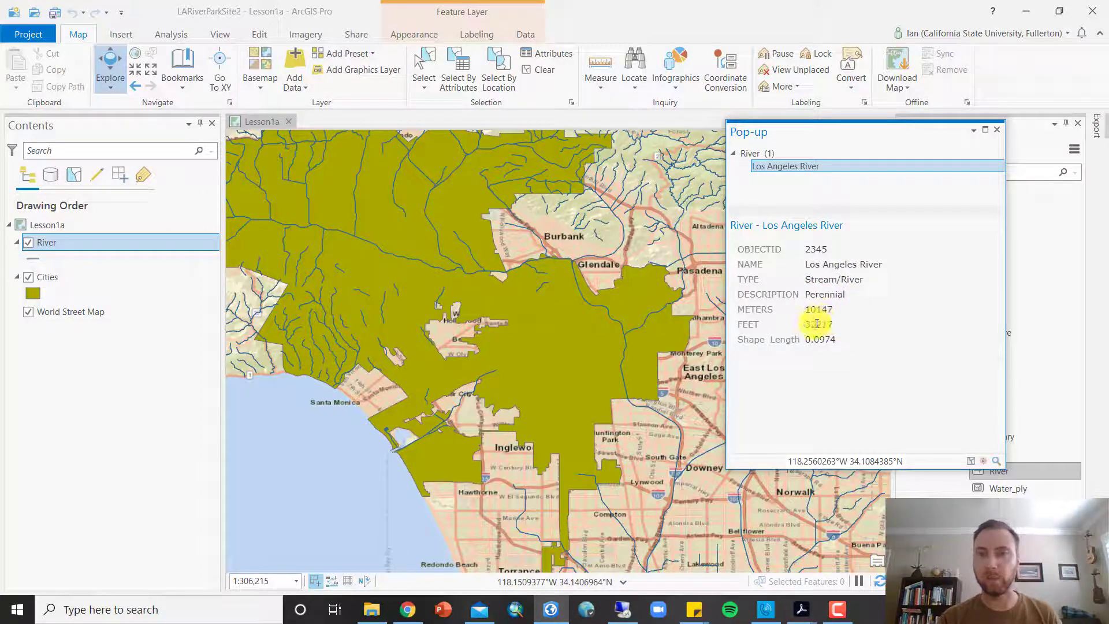
pyautogui.moveTo(817, 323); pyautogui.dragTo(836, 321)
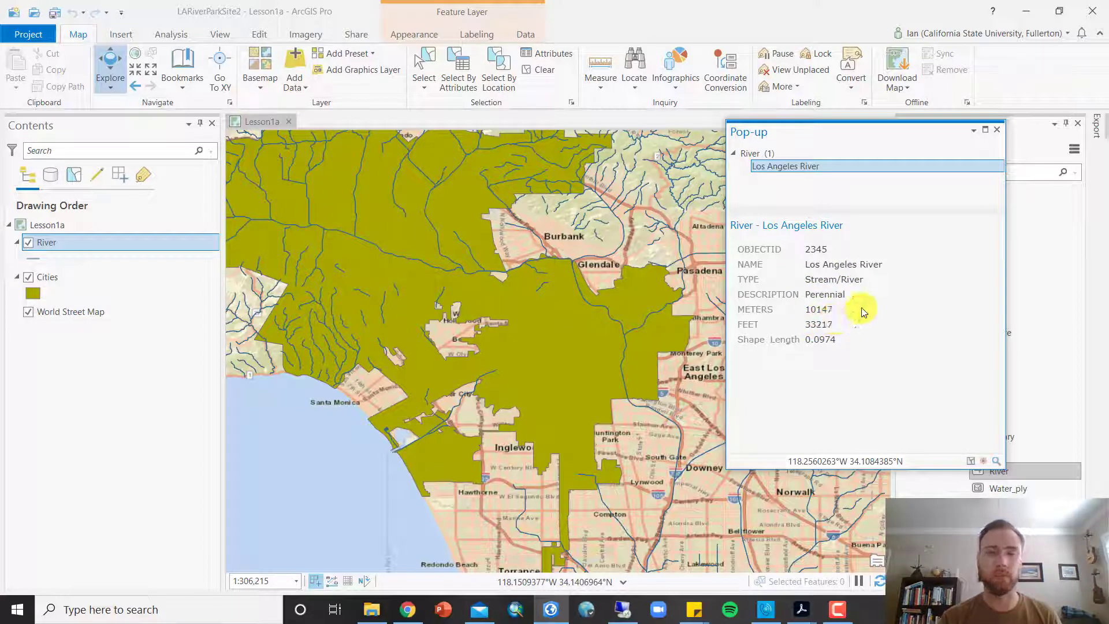
pyautogui.click(997, 130)
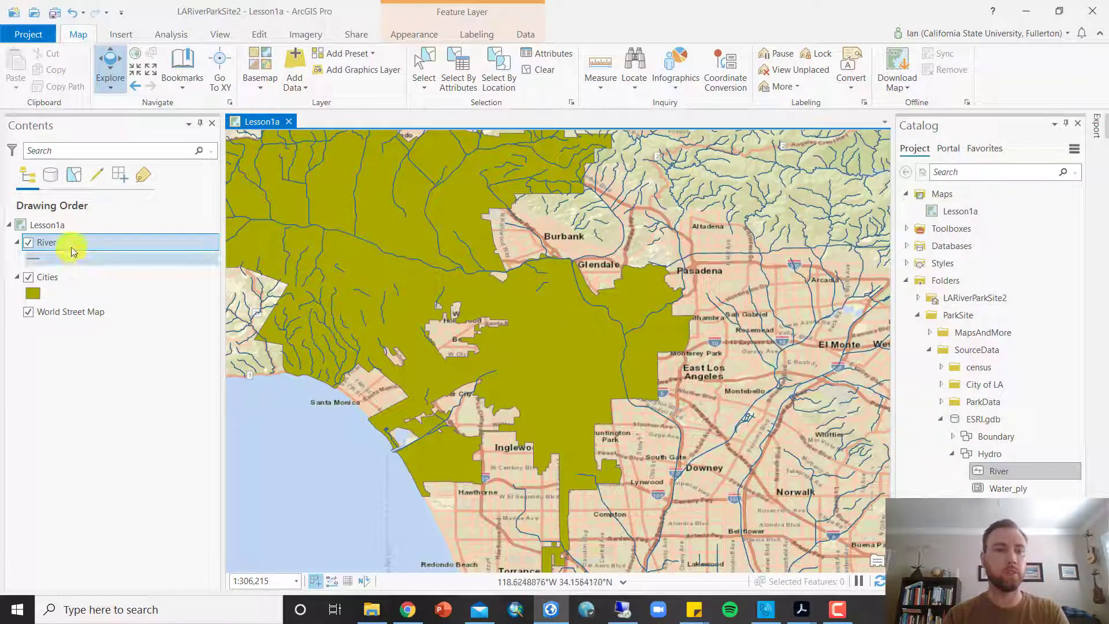
# Step: Filter the River layer with a definition query where NAME is equal to Los Angeles River, and accept the layer properties
pyautogui.doubleClick(92, 242)
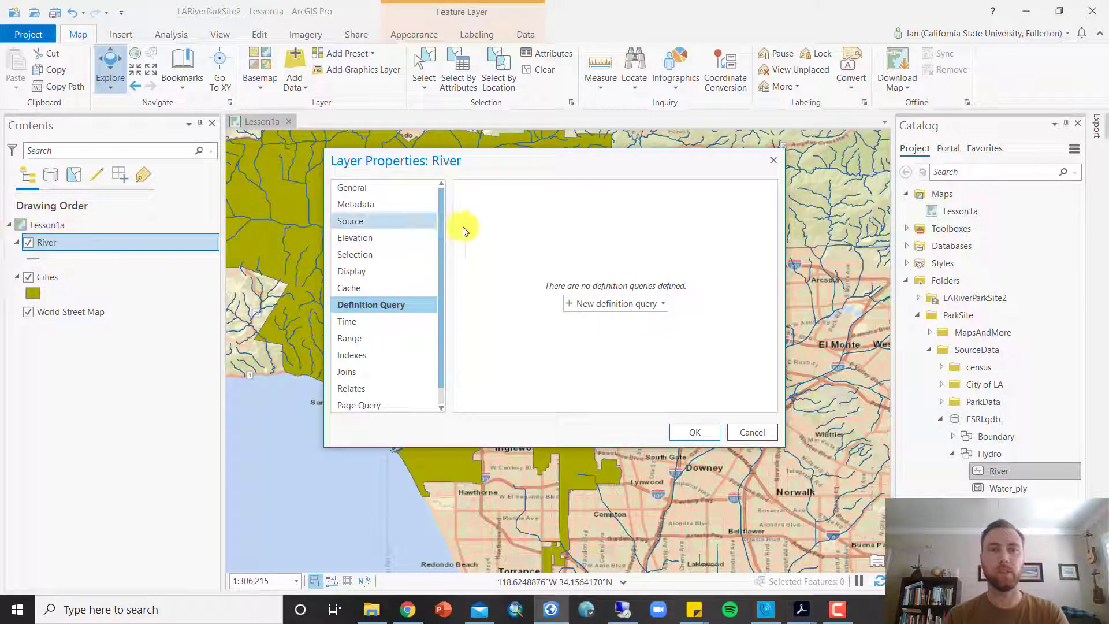
pyautogui.click(604, 303)
pyautogui.click(597, 262)
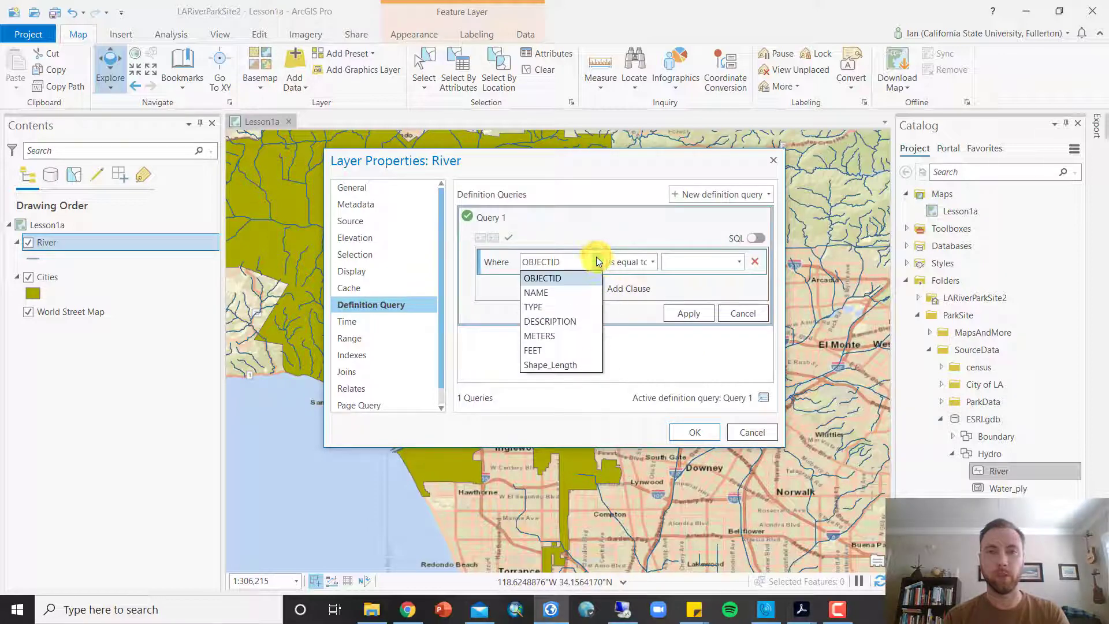
pyautogui.click(570, 293)
pyautogui.click(694, 261)
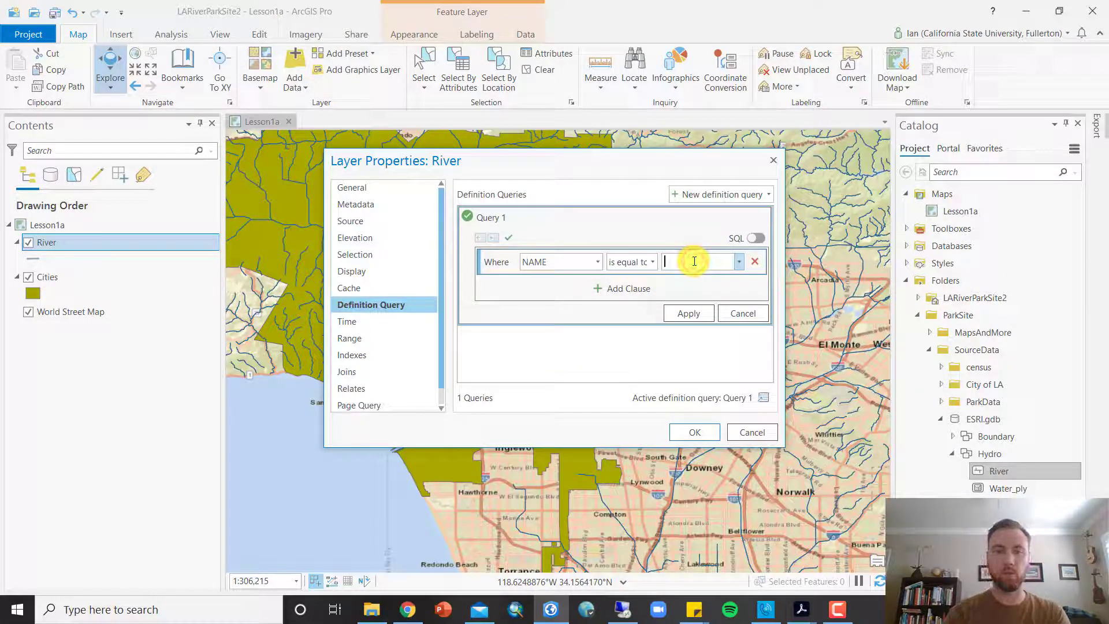
pyautogui.write('Los Angeles River')
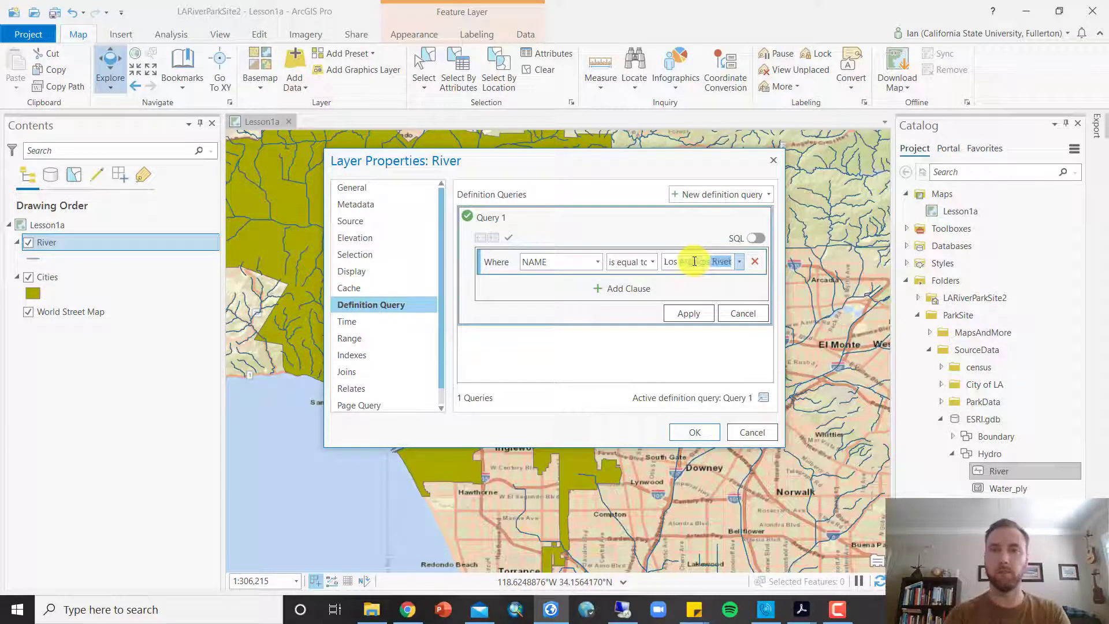
pyautogui.click(691, 315)
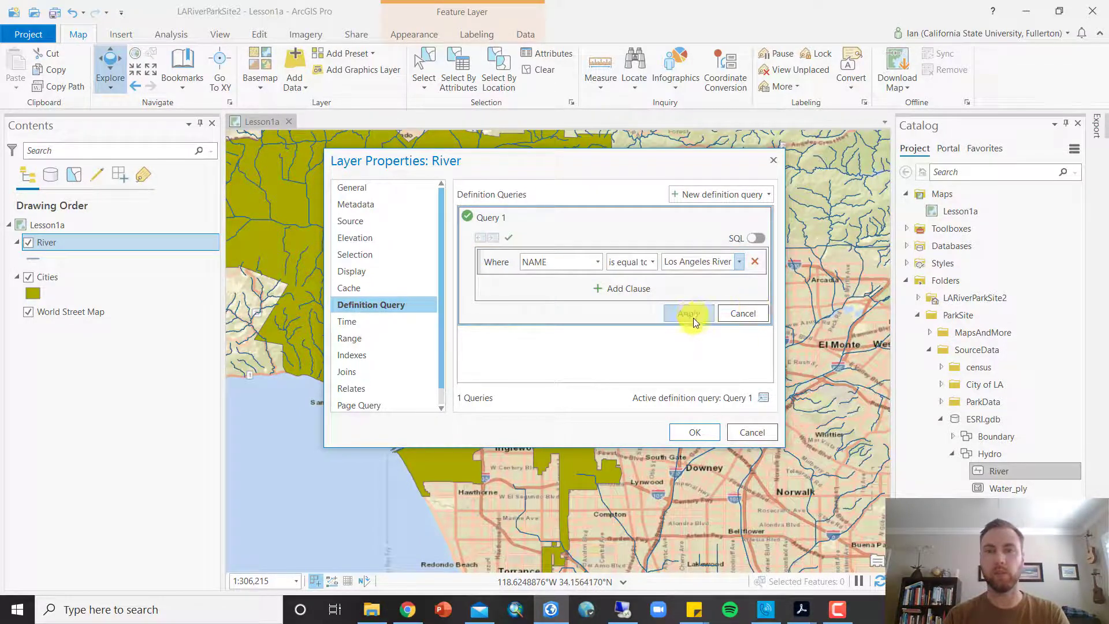
pyautogui.click(699, 429)
# Step: Symbolize the River layer with a Cretan Blue line 3 pt wide, apply the change and close the symbology settings
pyautogui.moveTo(704, 471); pyautogui.dragTo(672, 361)
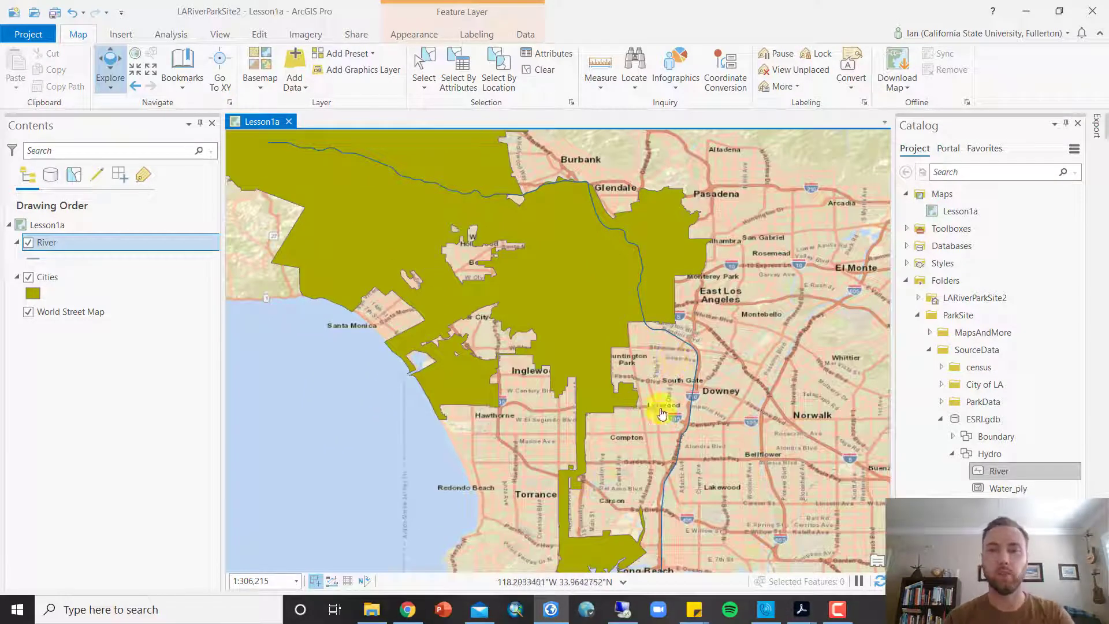
pyautogui.scroll(-2, 658, 406)
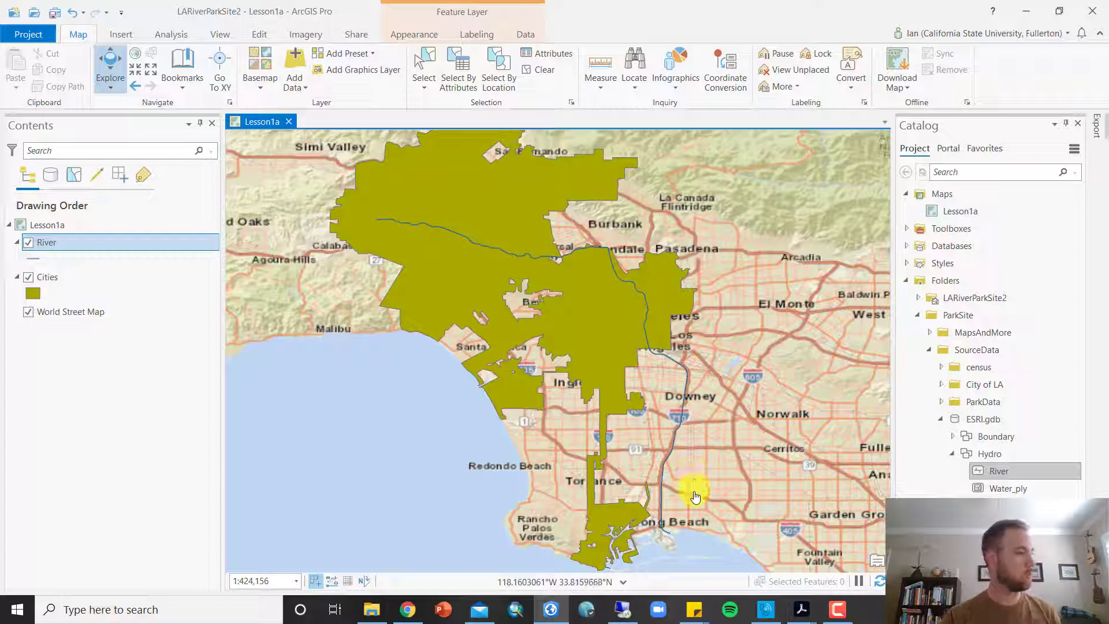
pyautogui.click(34, 259)
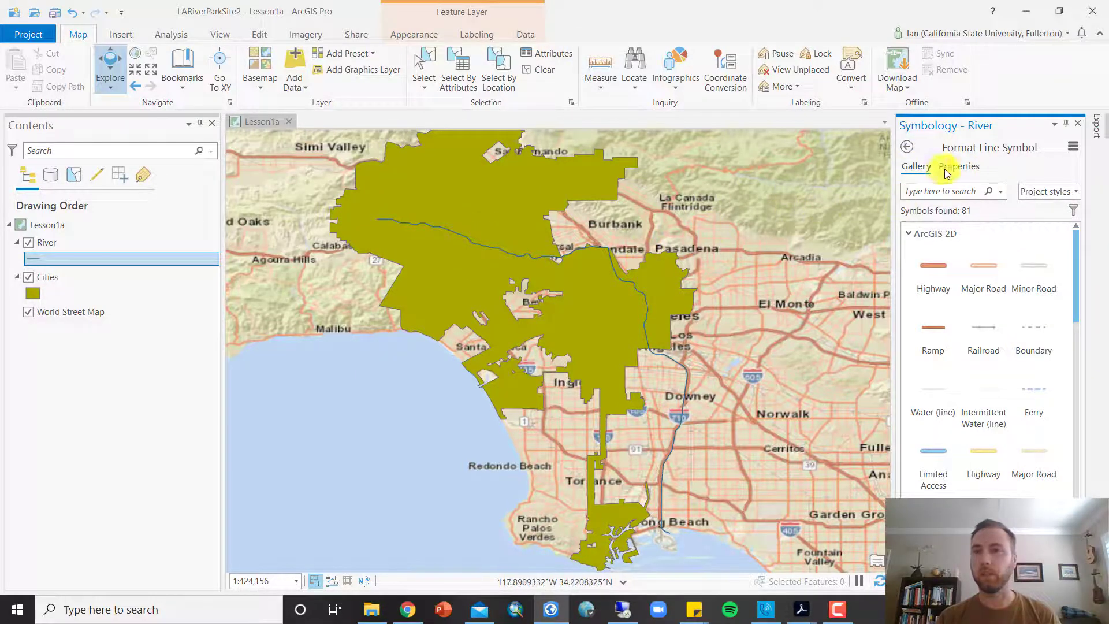
pyautogui.click(959, 167)
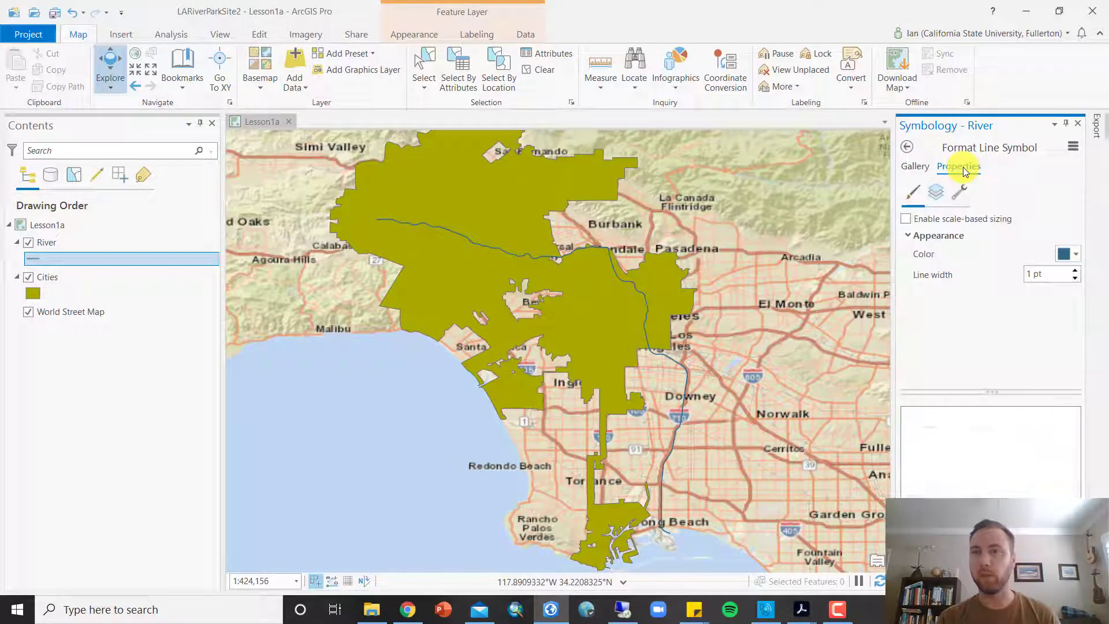
pyautogui.click(1074, 256)
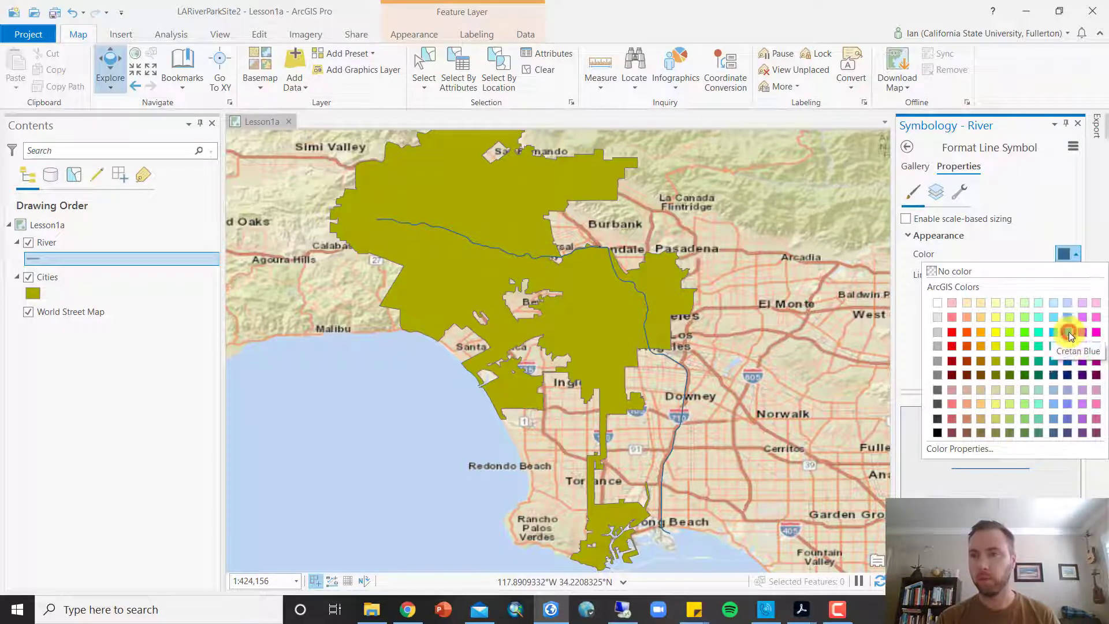
pyautogui.click(1069, 333)
pyautogui.click(1077, 272)
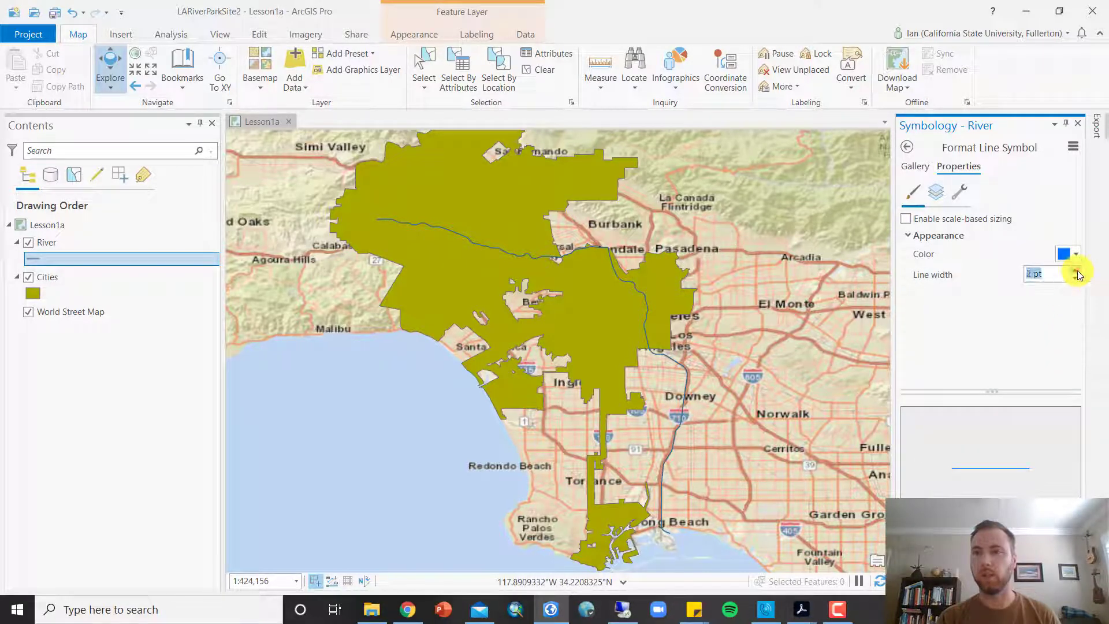
pyautogui.click(1077, 272)
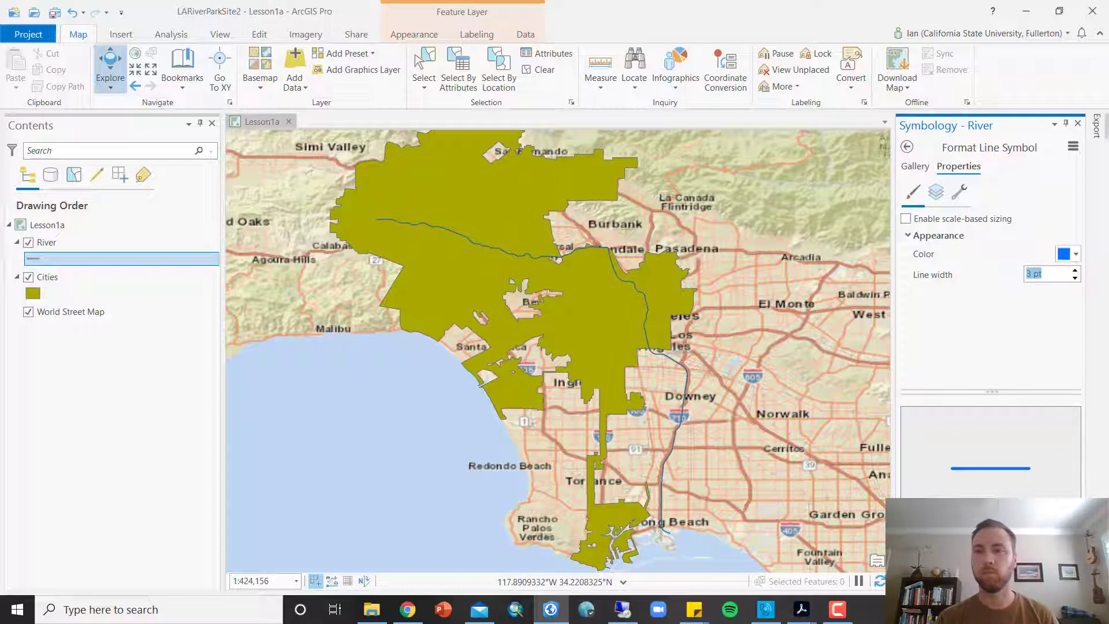
pyautogui.click(995, 558)
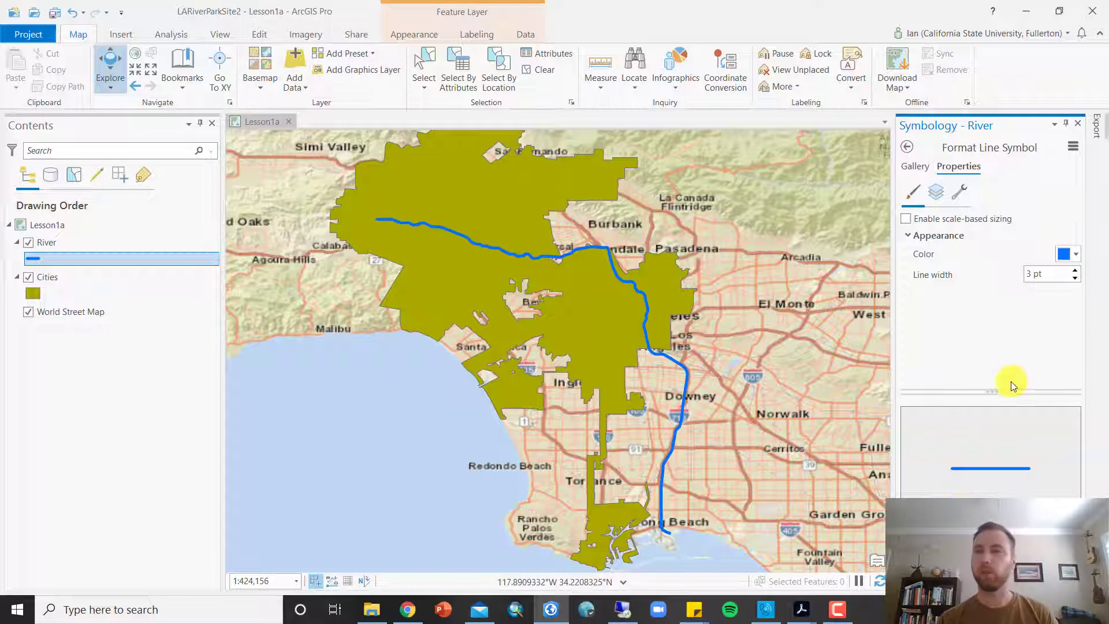
pyautogui.click(1078, 124)
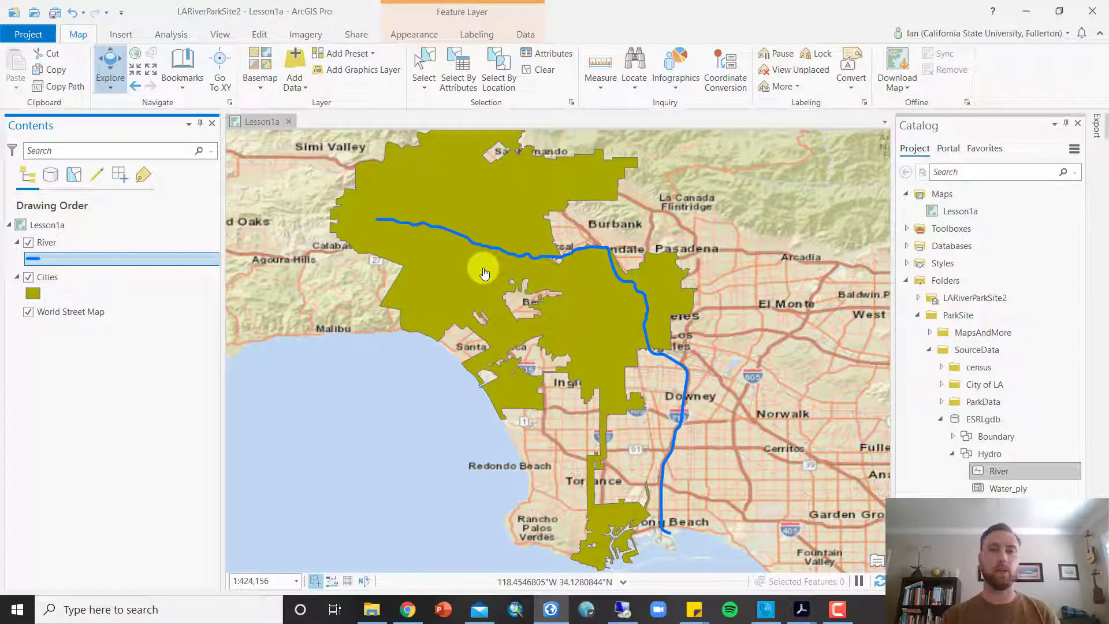
# Step: Open the River layer's attribute table and look over the NAME field
pyautogui.rightClick(66, 246)
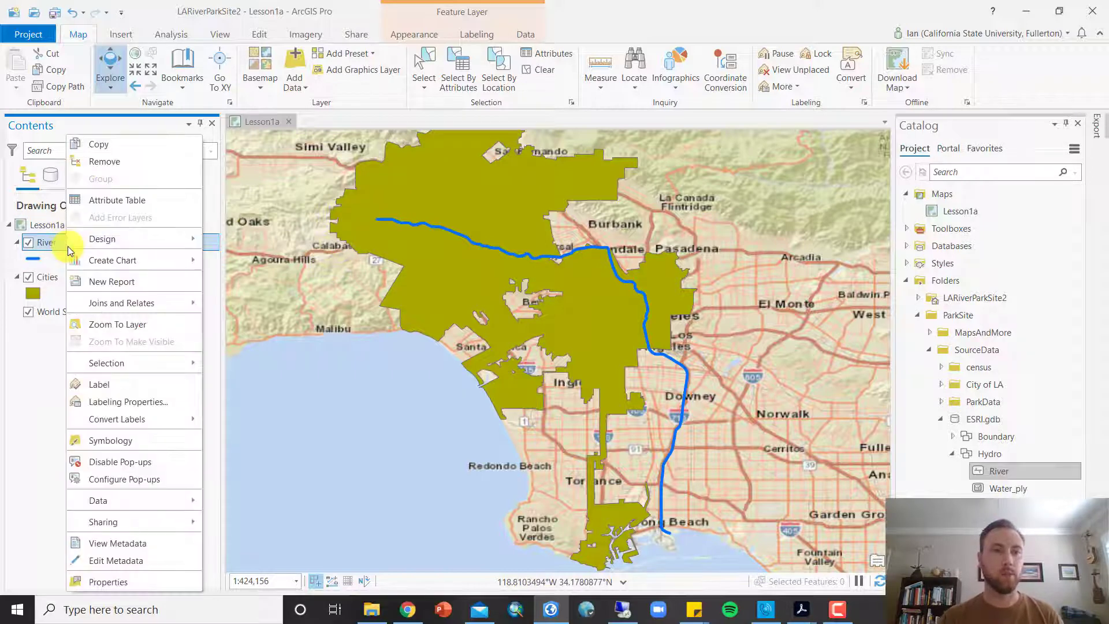
pyautogui.click(154, 202)
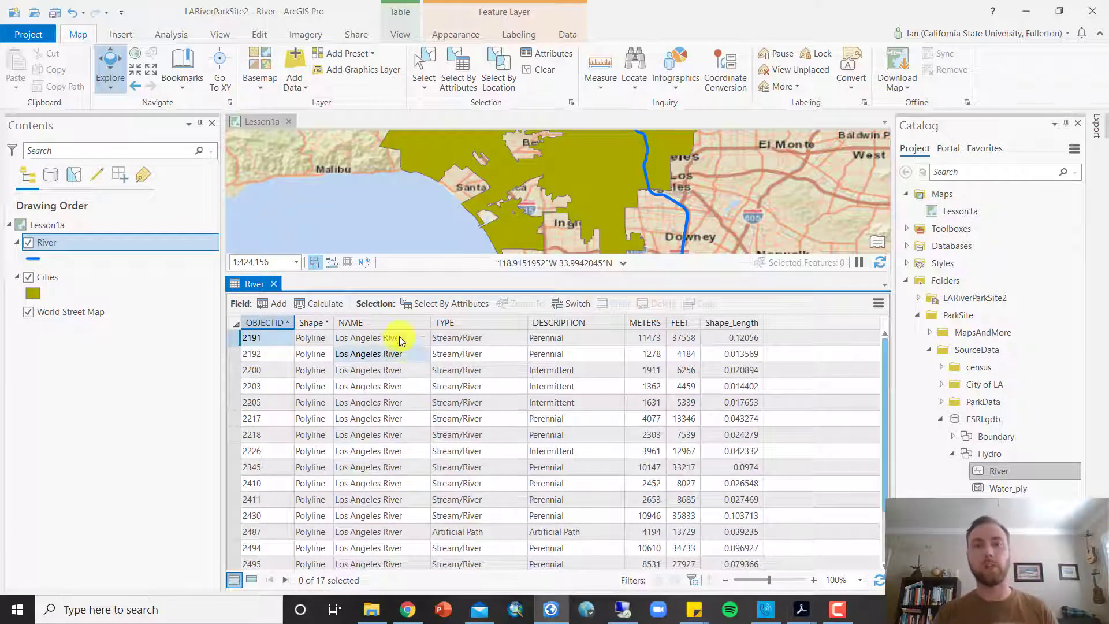
pyautogui.moveTo(396, 327)
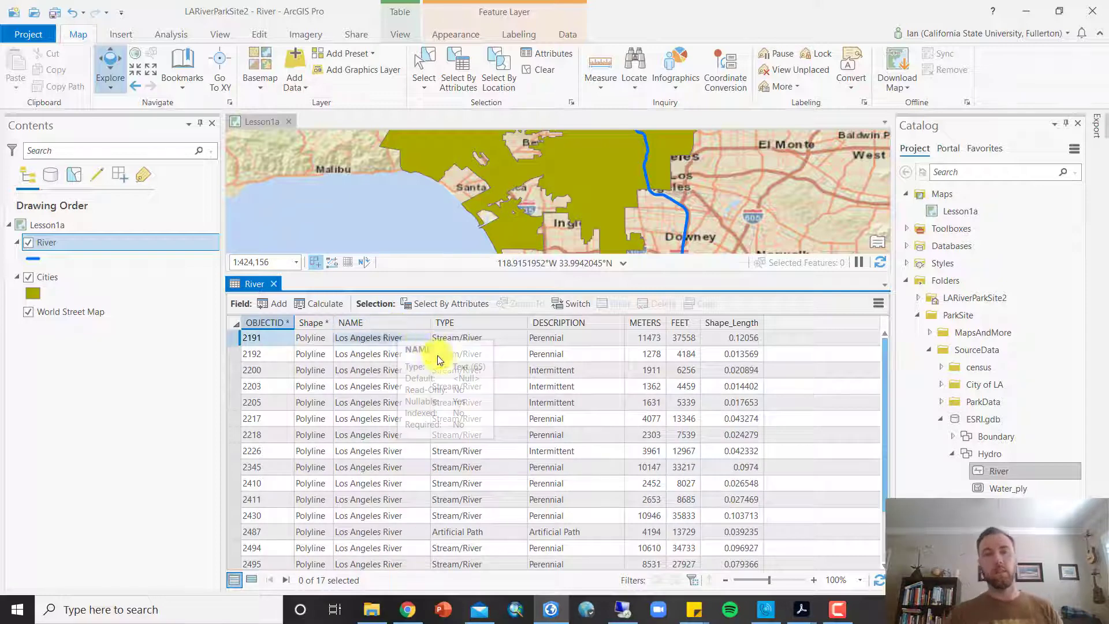
pyautogui.click(442, 354)
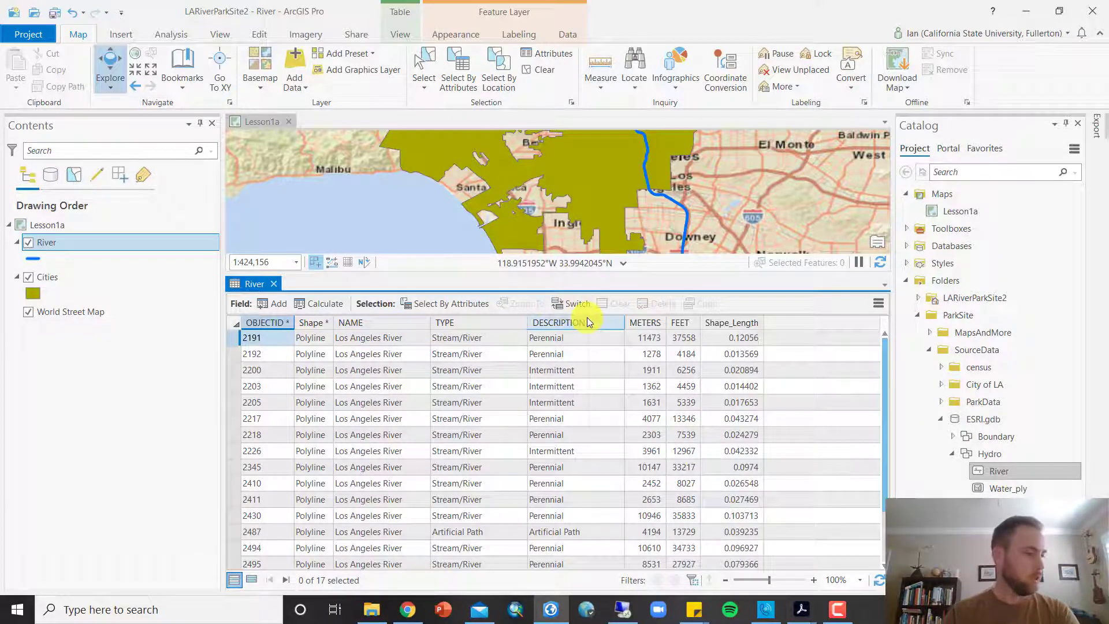
# Step: Sort the River attribute table in ascending order by DESCRIPTION and review the sorted values
pyautogui.moveTo(588, 323)
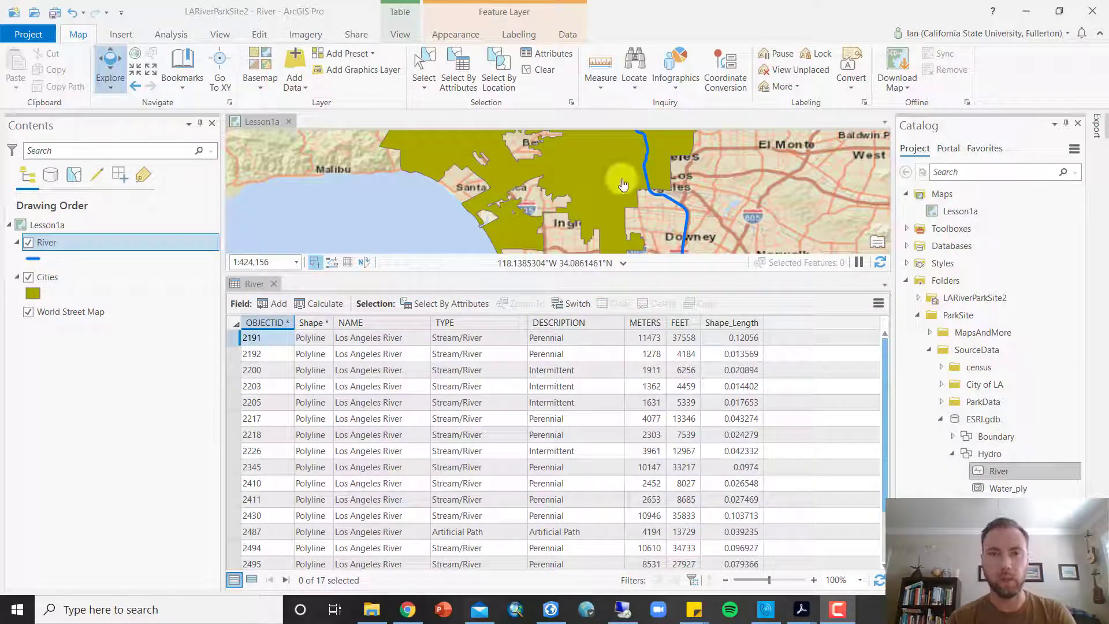
pyautogui.rightClick(579, 323)
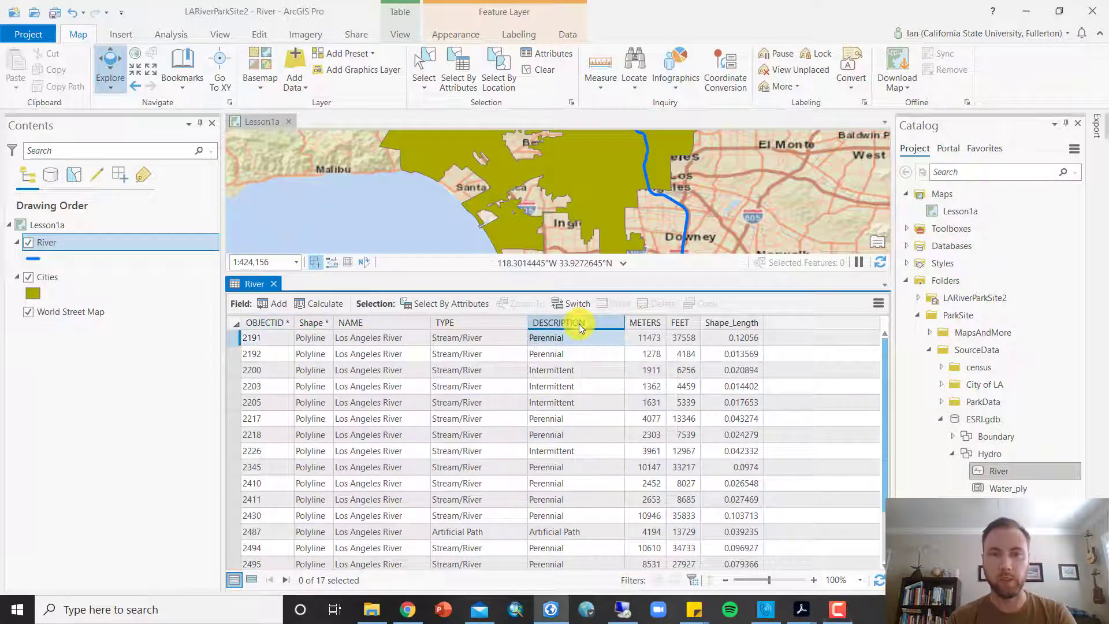
pyautogui.click(612, 335)
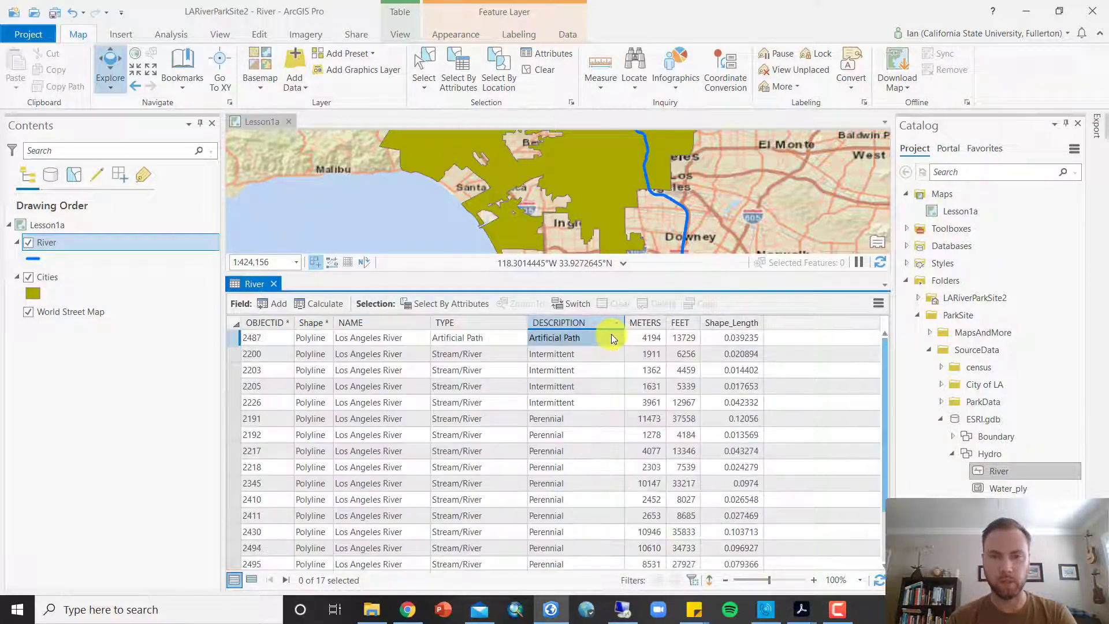
pyautogui.scroll(-2, 590, 346)
pyautogui.scroll(2, 589, 346)
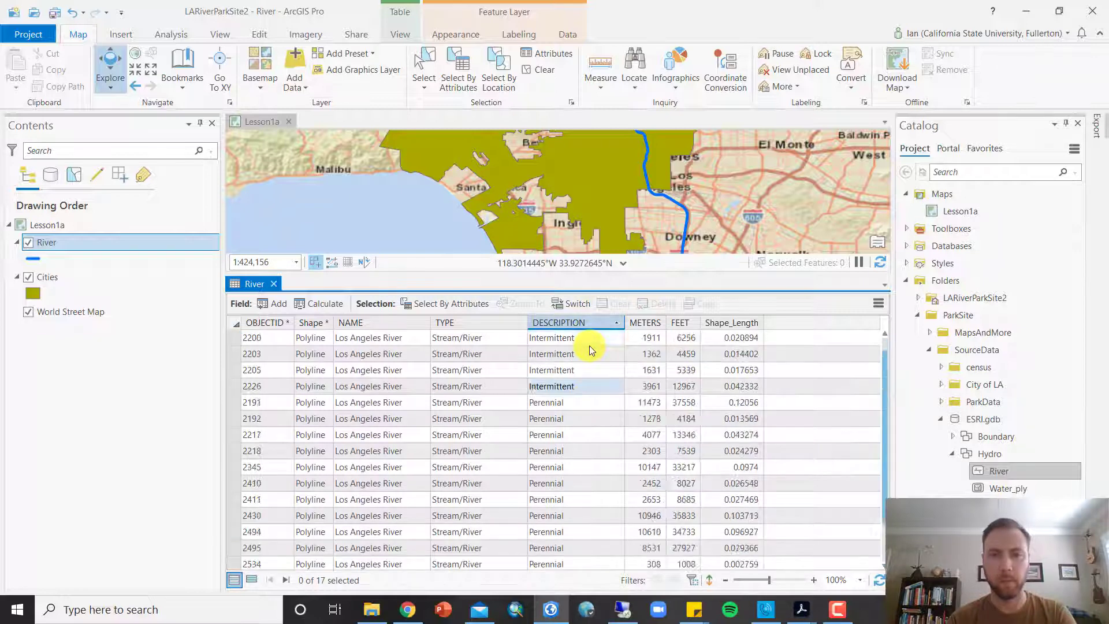
pyautogui.click(588, 340)
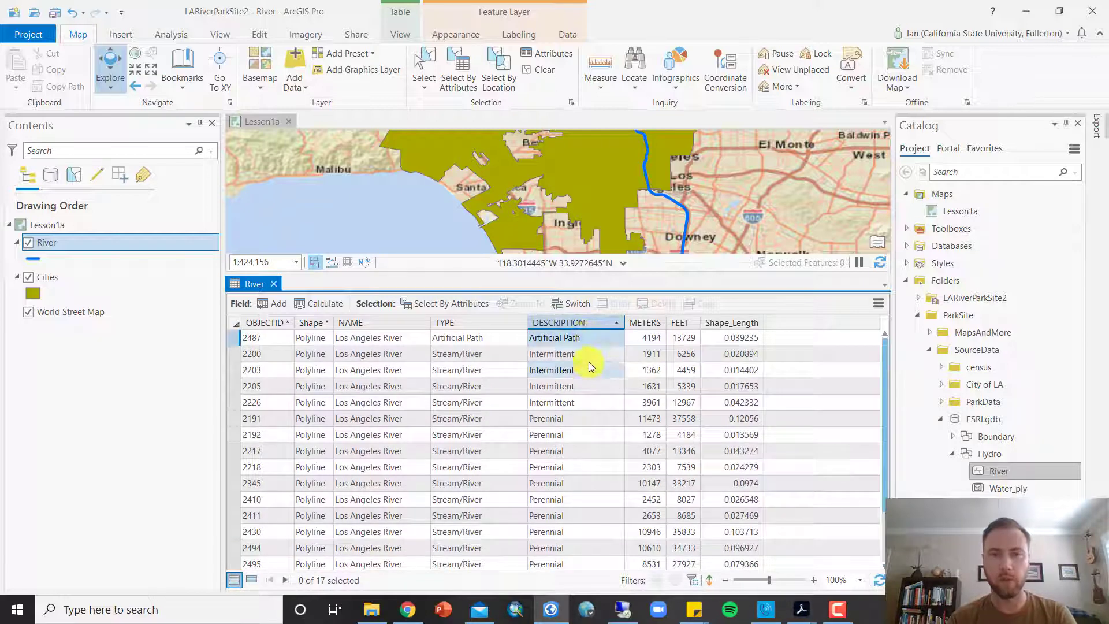
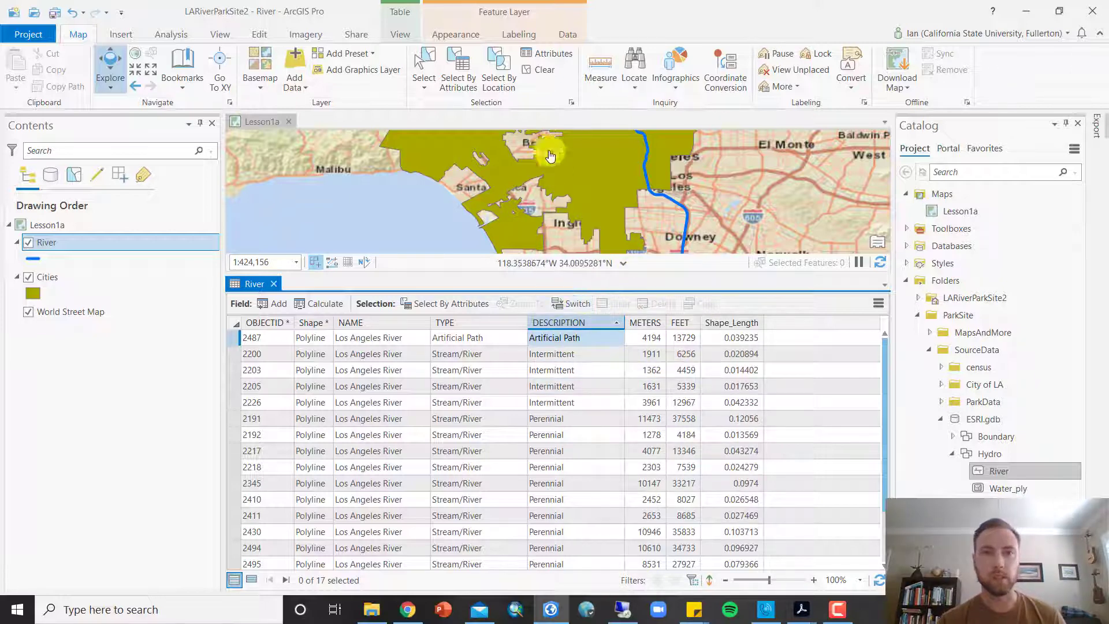
# Step: Select the River features by attributes as a new selection where DESCRIPTION is equal to Perennial
pyautogui.click(462, 61)
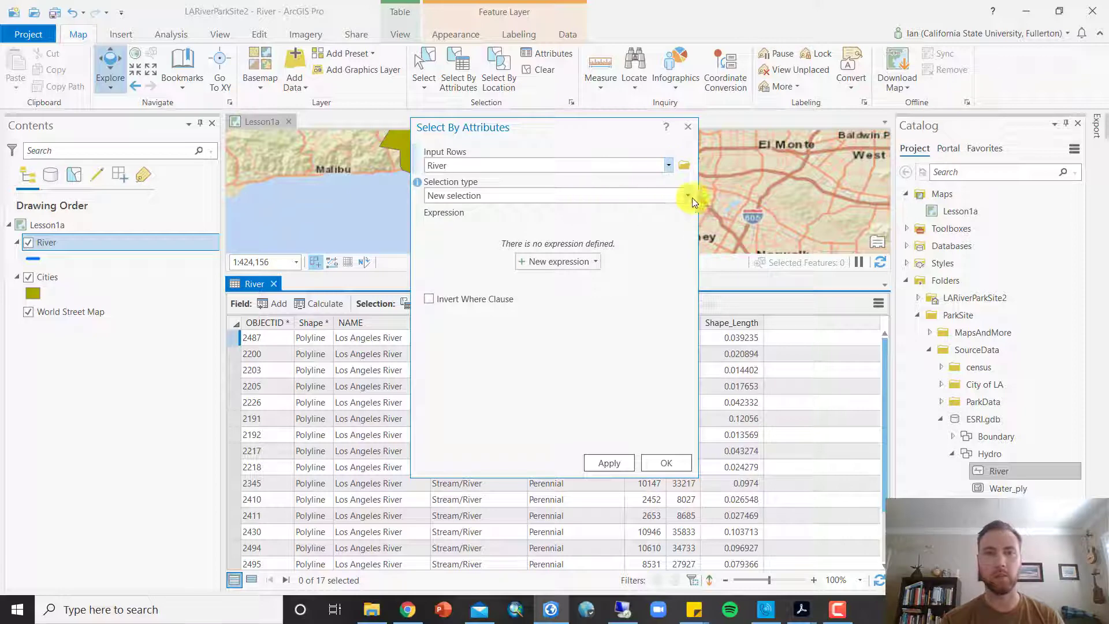
pyautogui.click(555, 262)
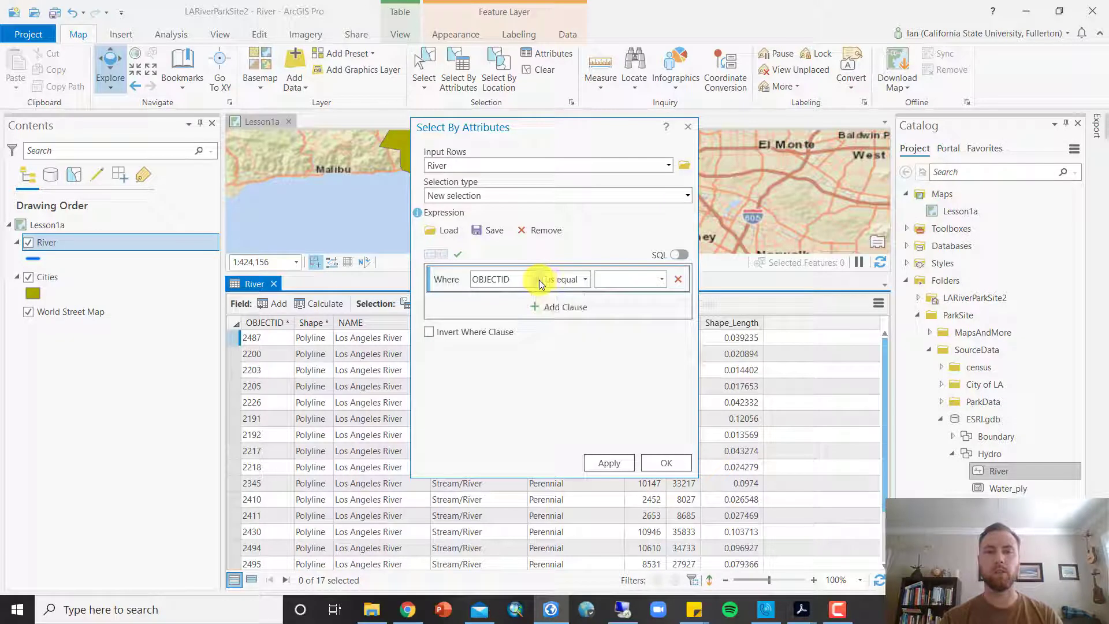
pyautogui.click(539, 280)
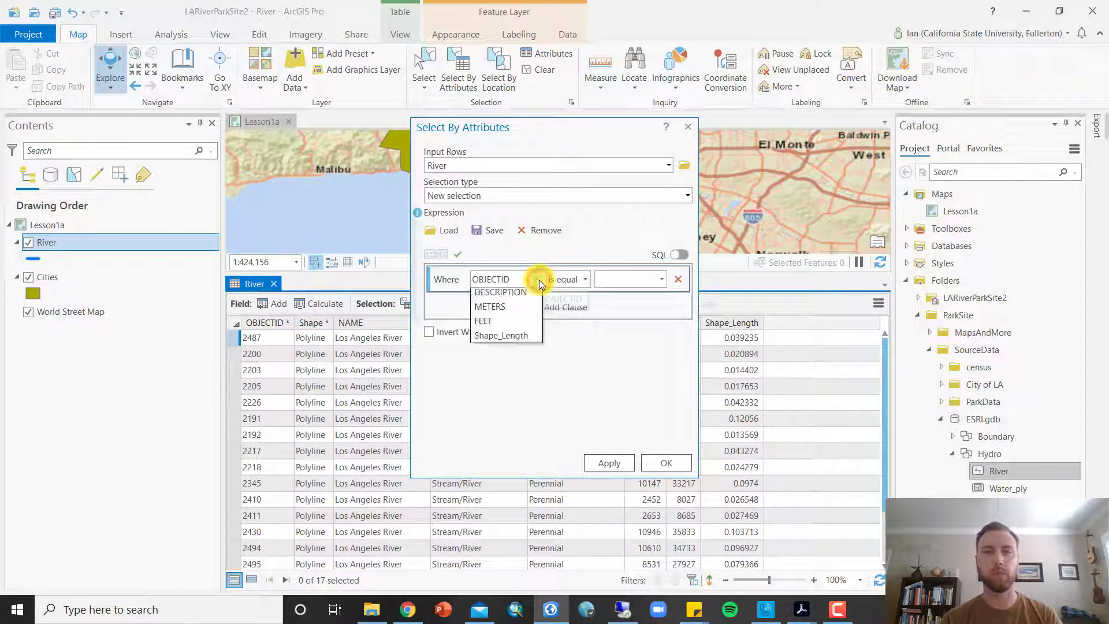
pyautogui.click(515, 339)
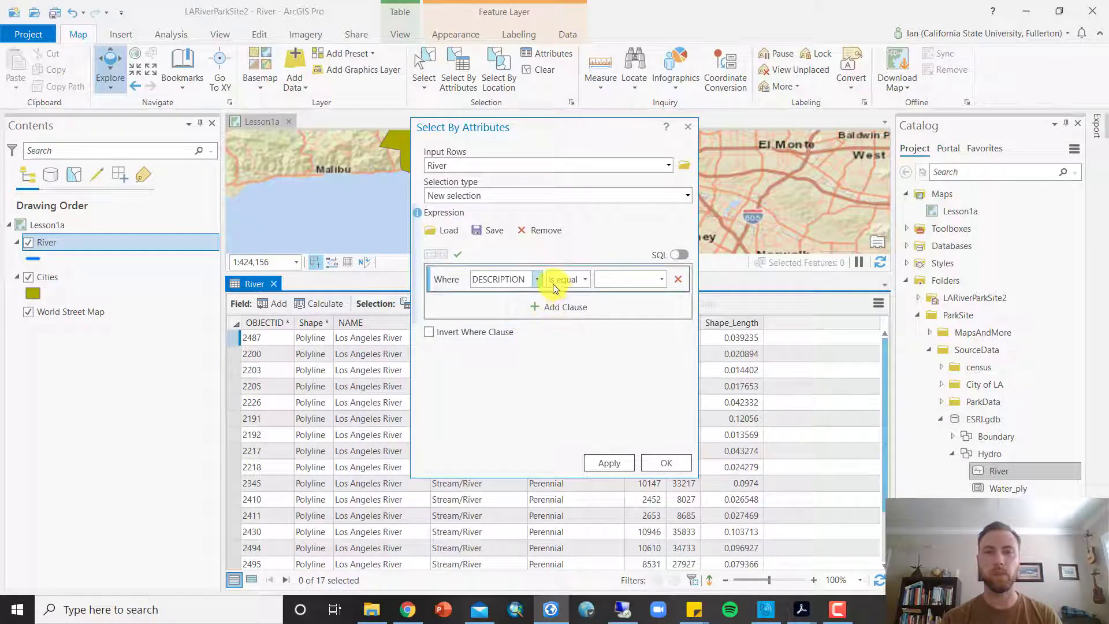
pyautogui.click(662, 279)
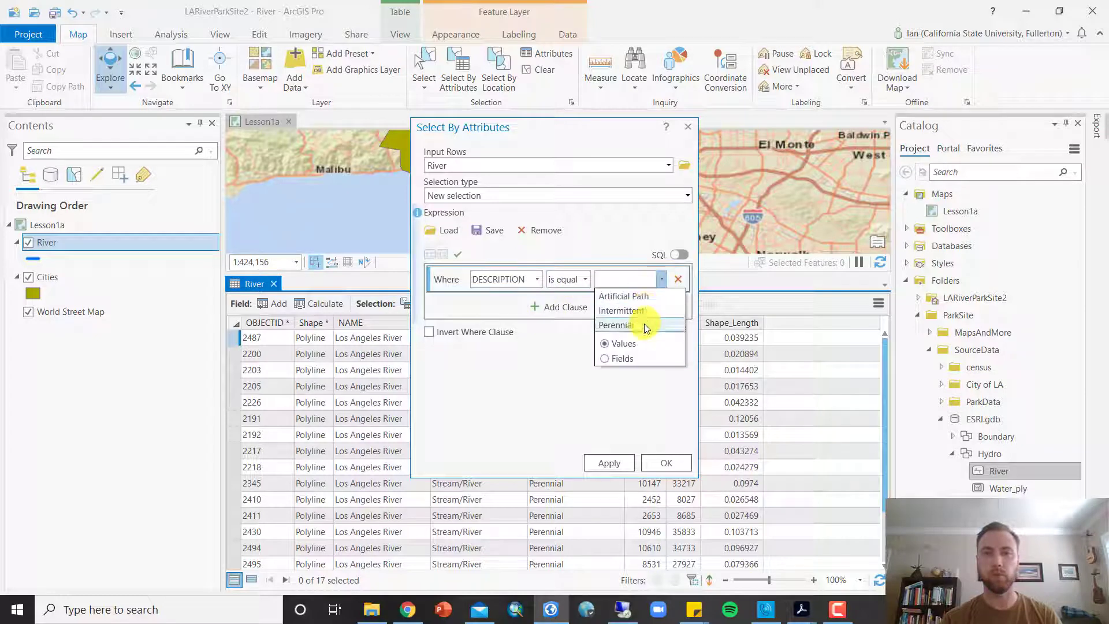
pyautogui.click(644, 324)
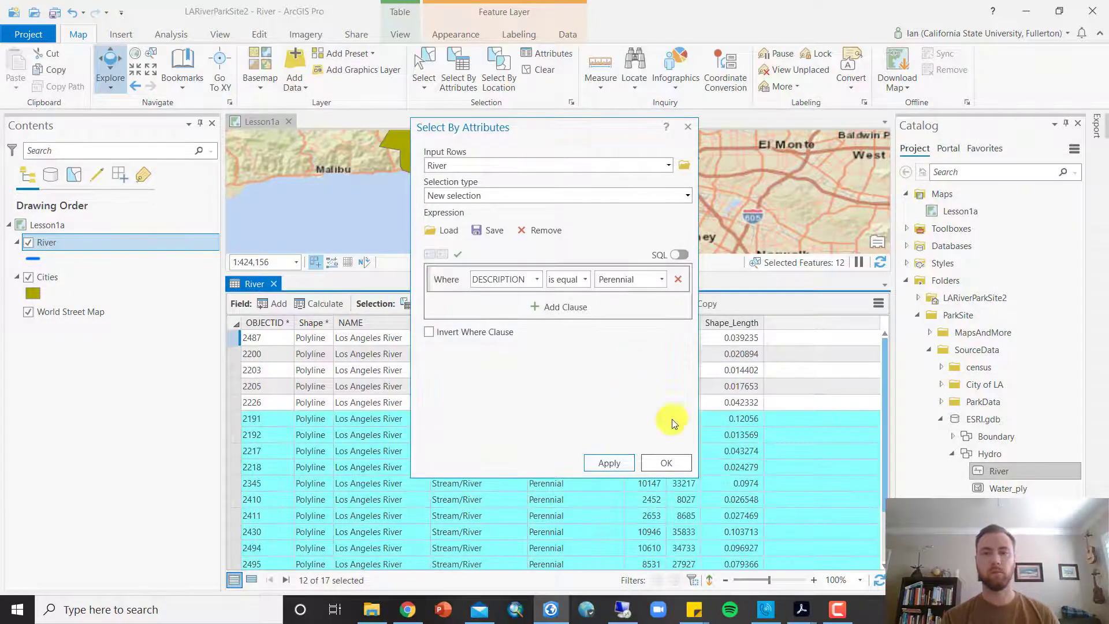
pyautogui.click(671, 460)
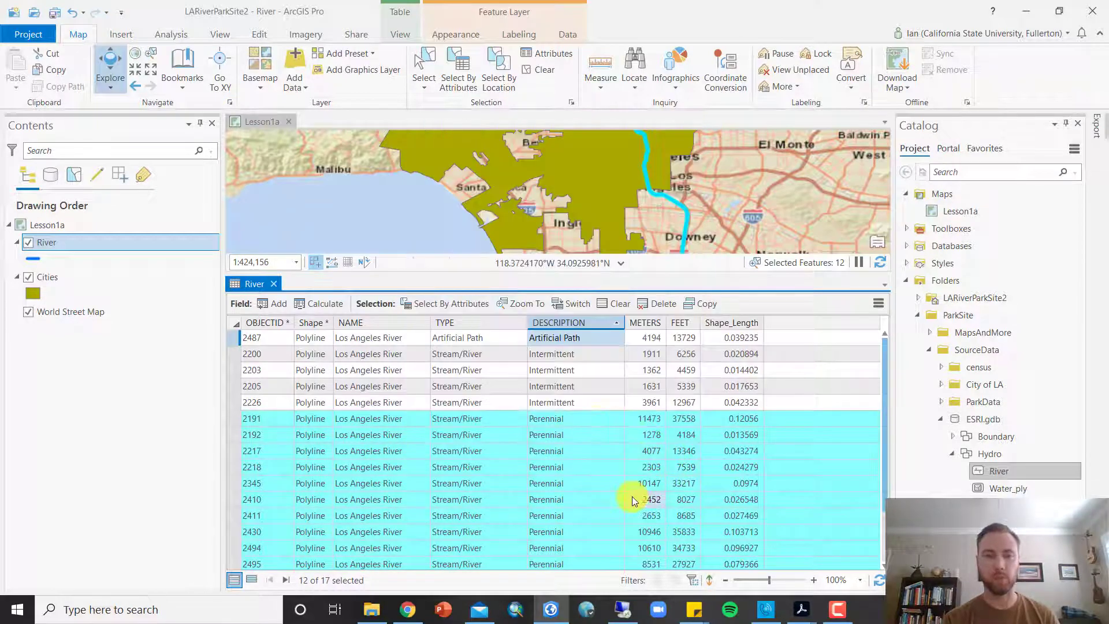
# Step: Examine the selected perennial river segments in the attribute table and along the river's course on the map
pyautogui.scroll(-1, 631, 495)
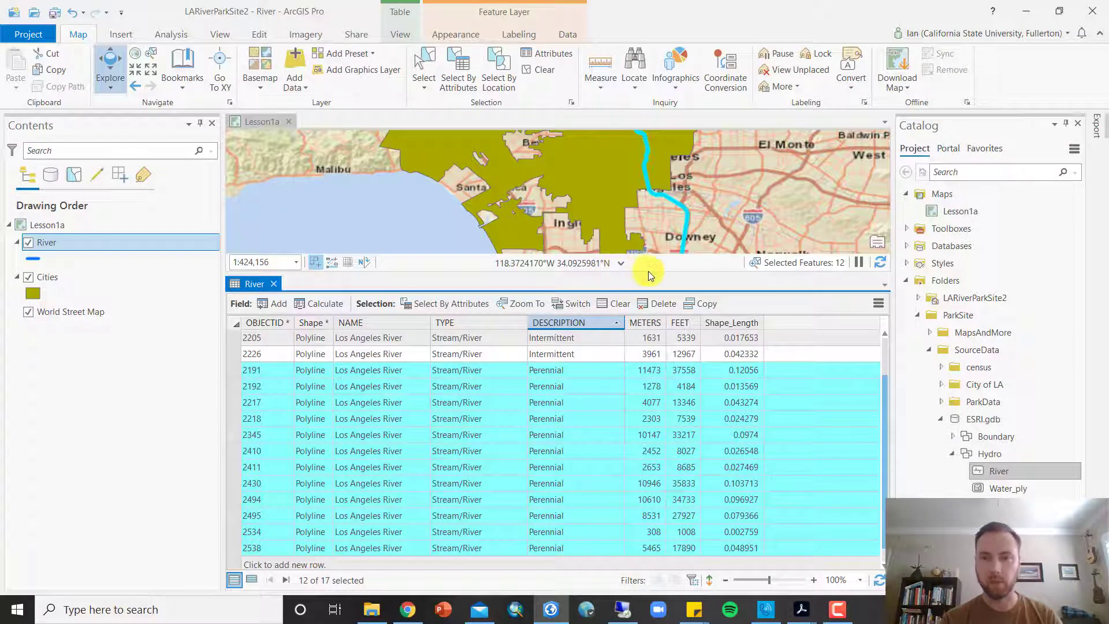
pyautogui.moveTo(650, 276); pyautogui.dragTo(640, 468)
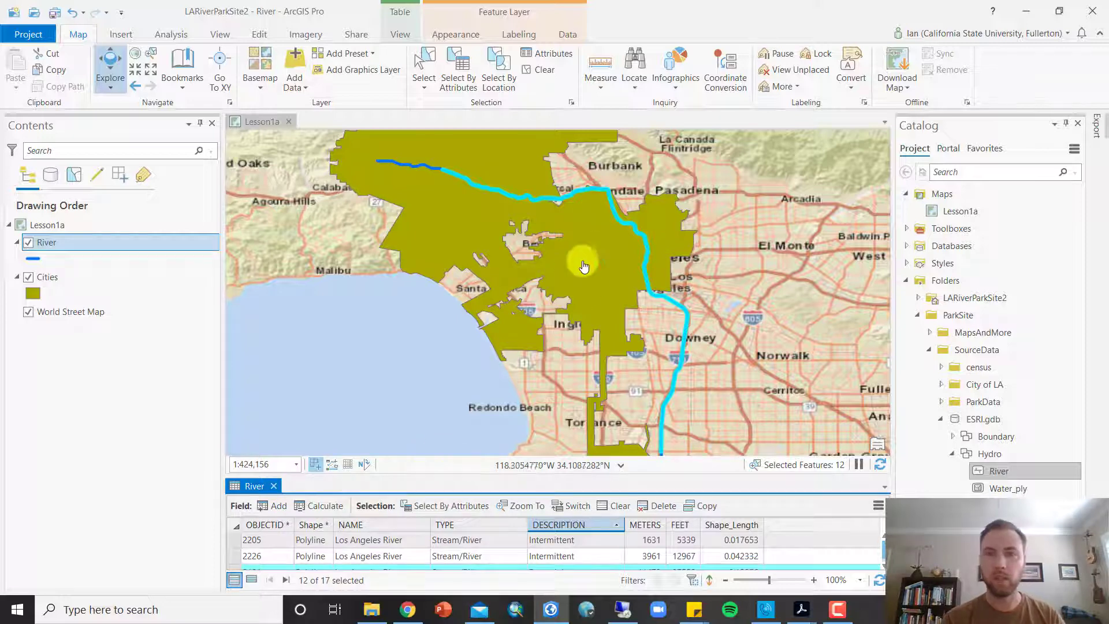
pyautogui.moveTo(730, 310); pyautogui.dragTo(724, 256)
pyautogui.scroll(-1, 722, 276)
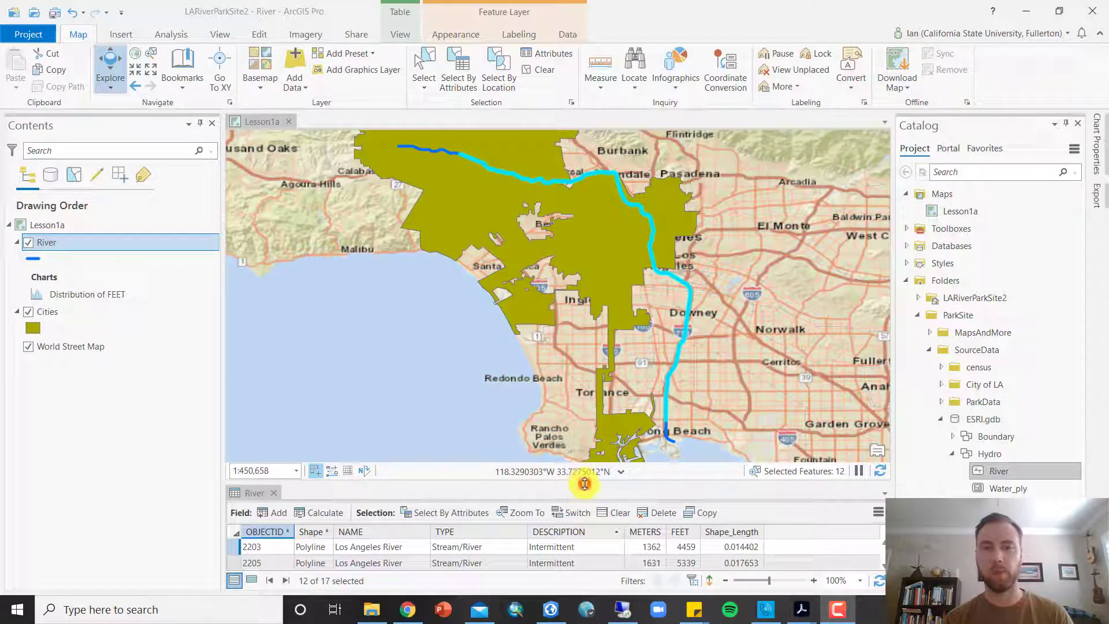
pyautogui.moveTo(577, 486); pyautogui.dragTo(590, 384)
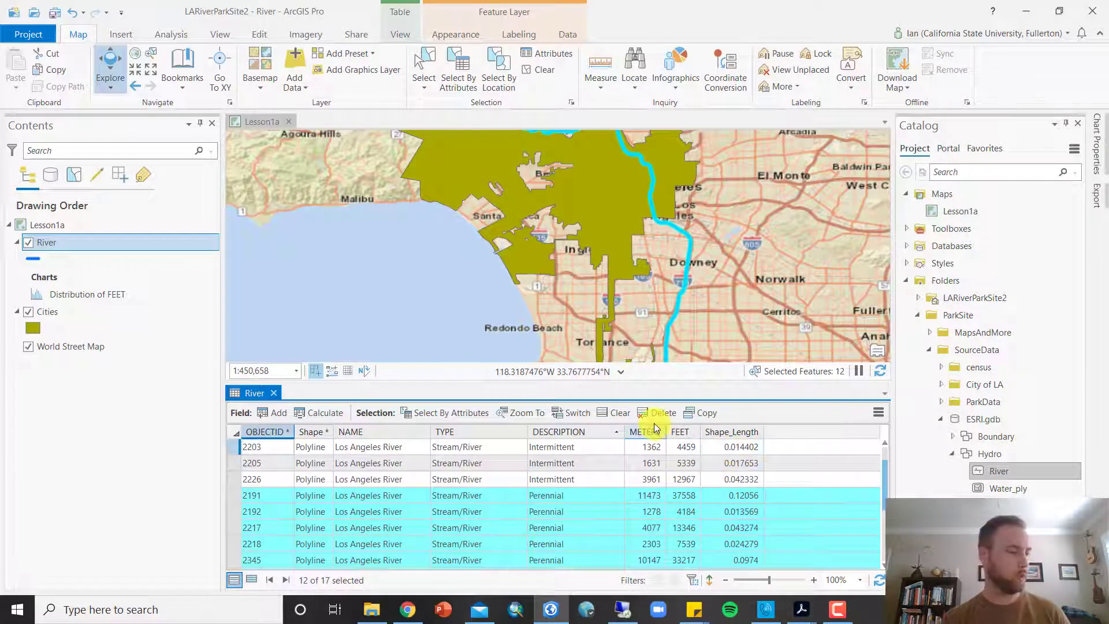
# Step: Start Summary Statistics on the River table's DESCRIPTION field and name the output table LARiverPerennial in the LARiverParkSite2 geodatabase
pyautogui.rightClick(571, 434)
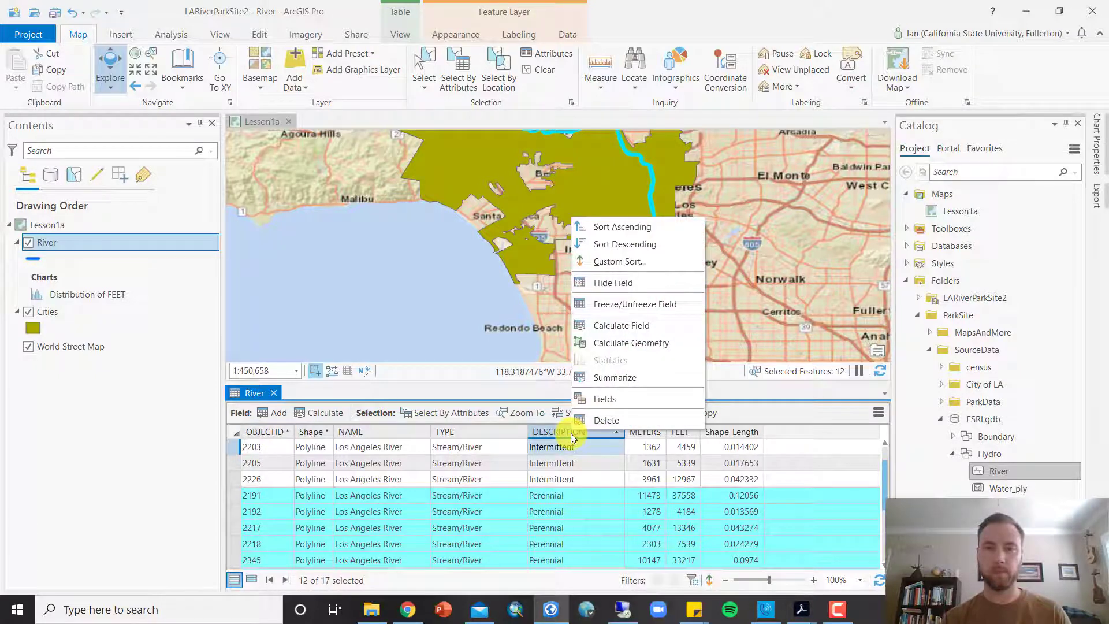
pyautogui.click(611, 375)
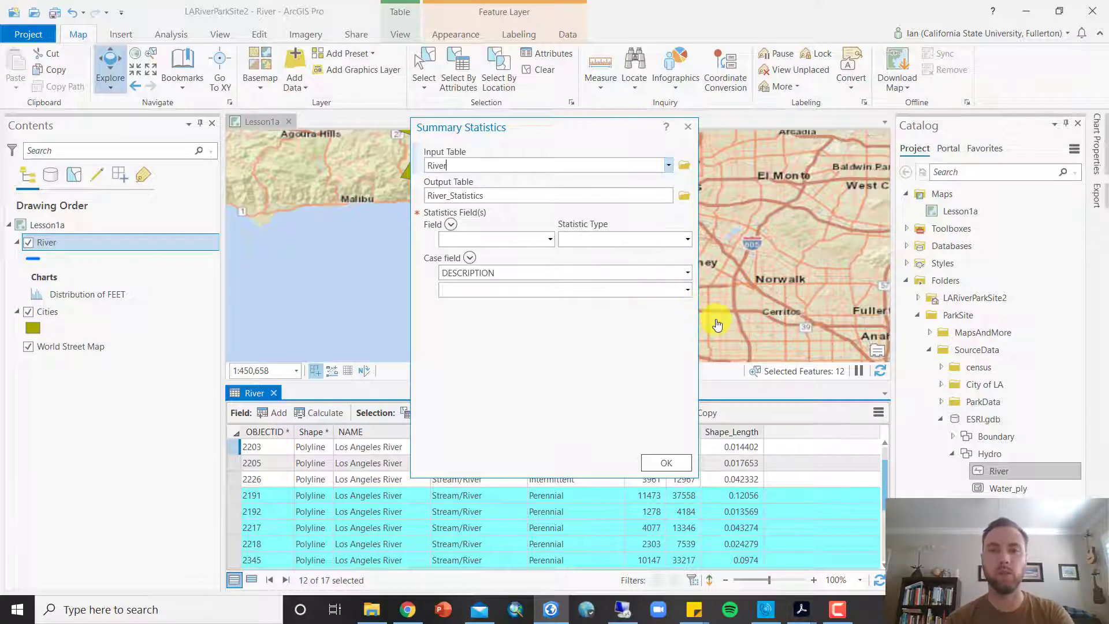
pyautogui.moveTo(585, 126); pyautogui.dragTo(398, 106)
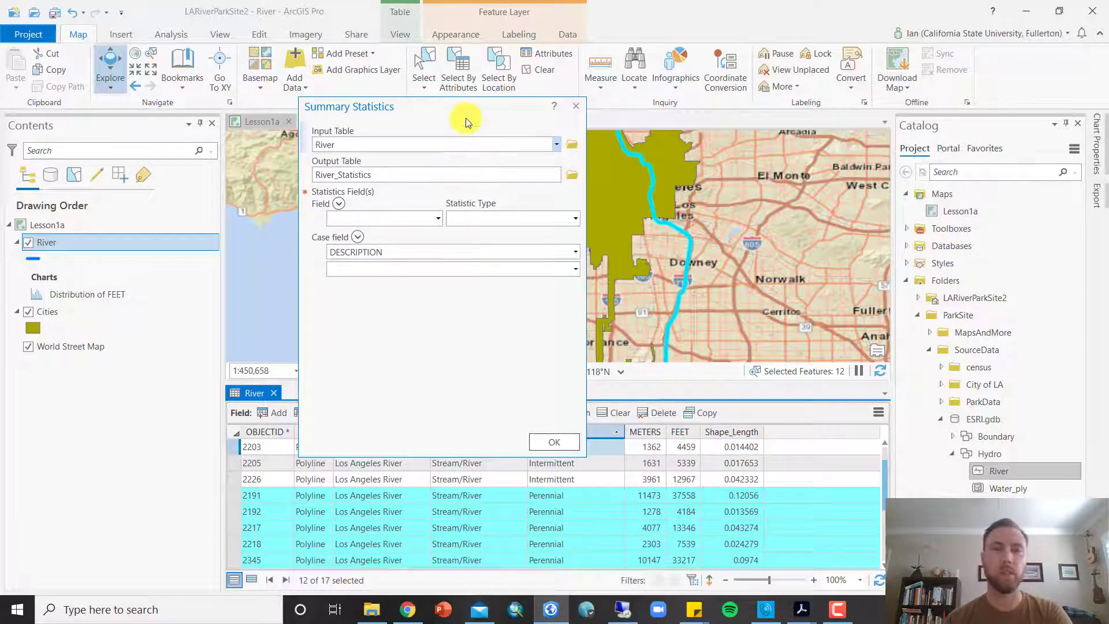
pyautogui.moveTo(461, 109); pyautogui.dragTo(527, 104)
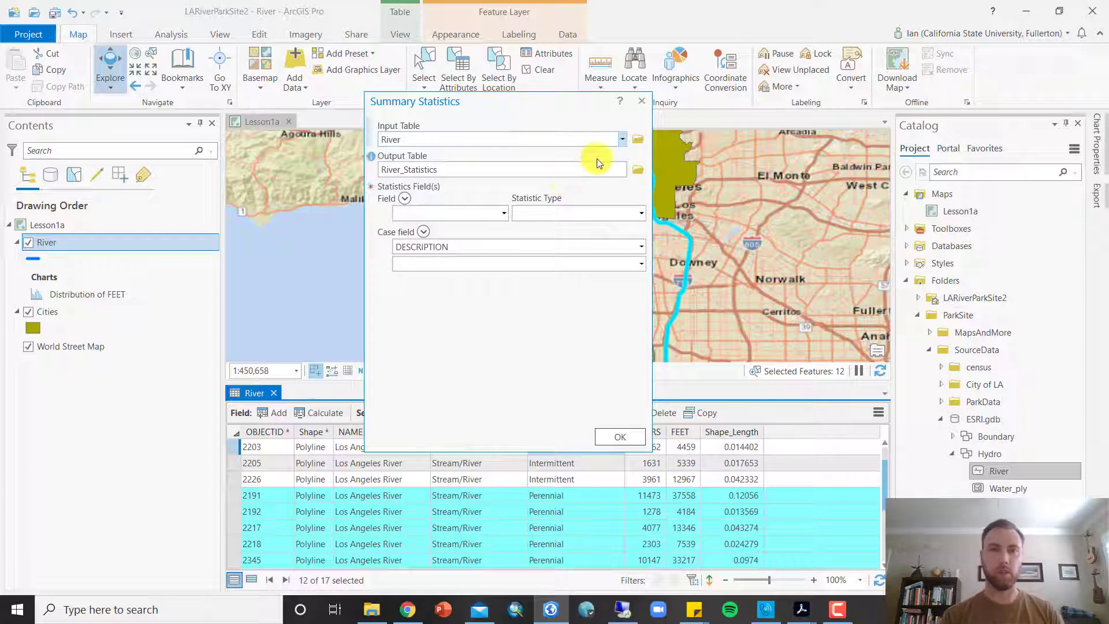
pyautogui.click(546, 169)
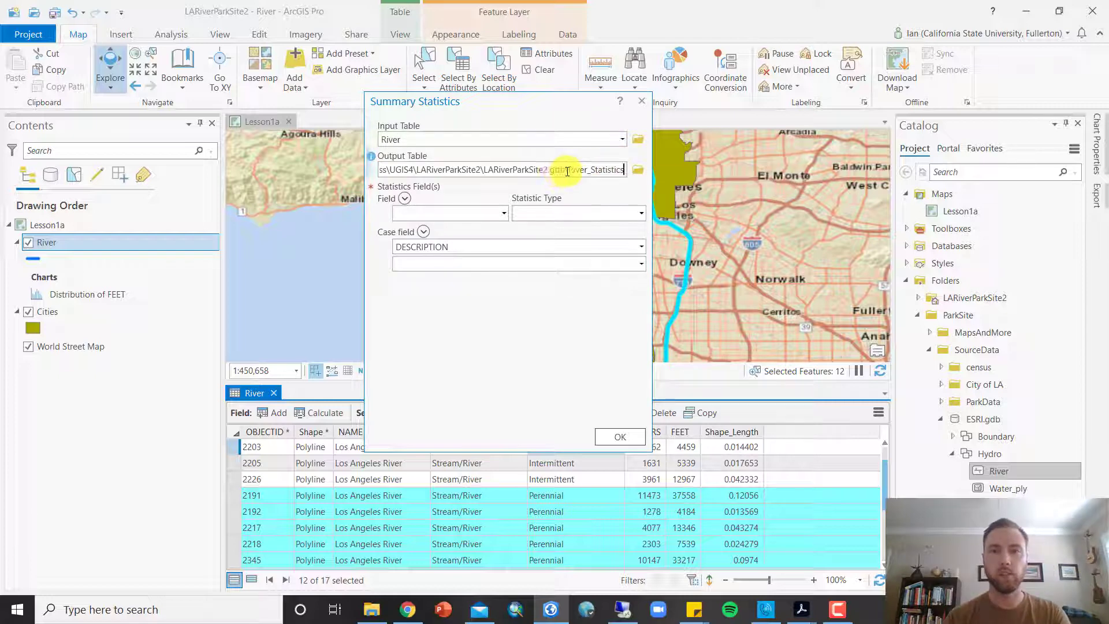
pyautogui.click(566, 171)
pyautogui.moveTo(580, 171); pyautogui.dragTo(733, 171)
pyautogui.press('BackSpace')
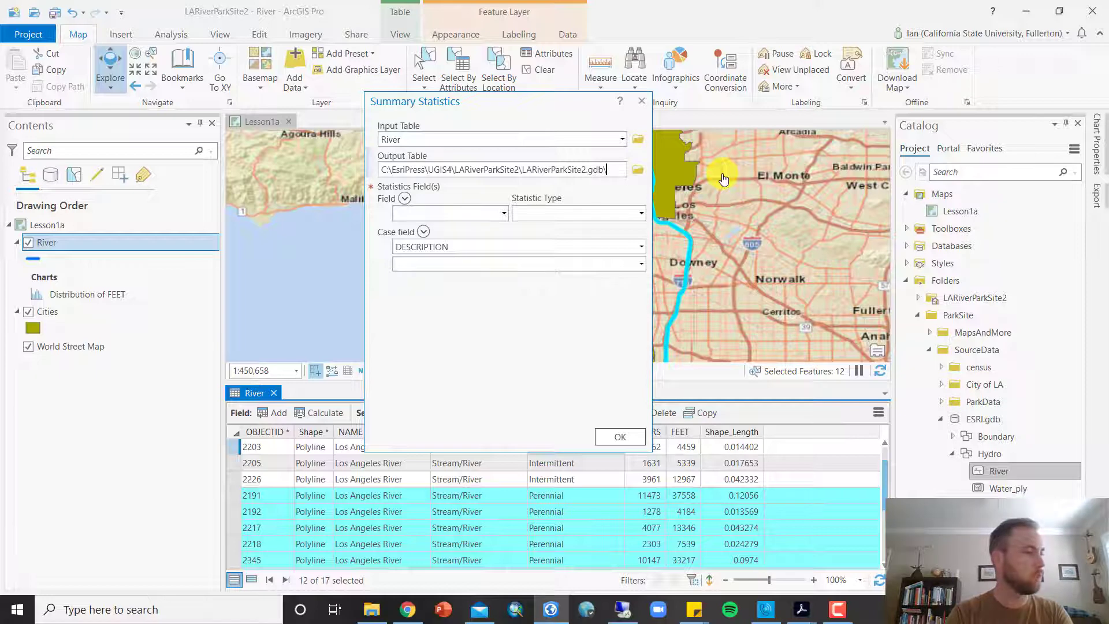
pyautogui.write('LARiver')
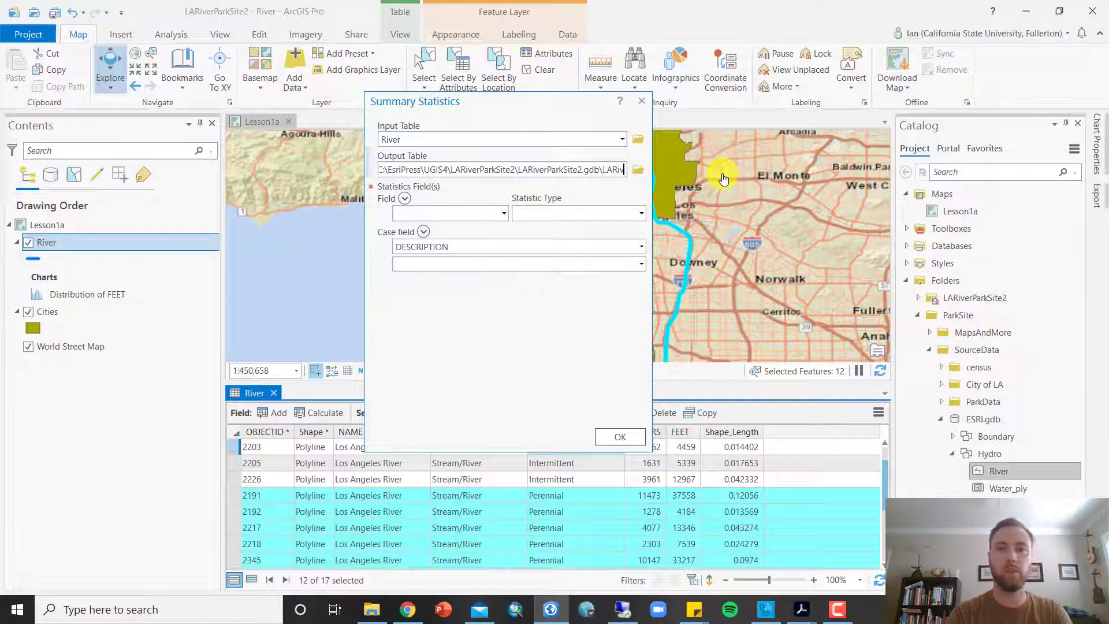
pyautogui.write('Pe')
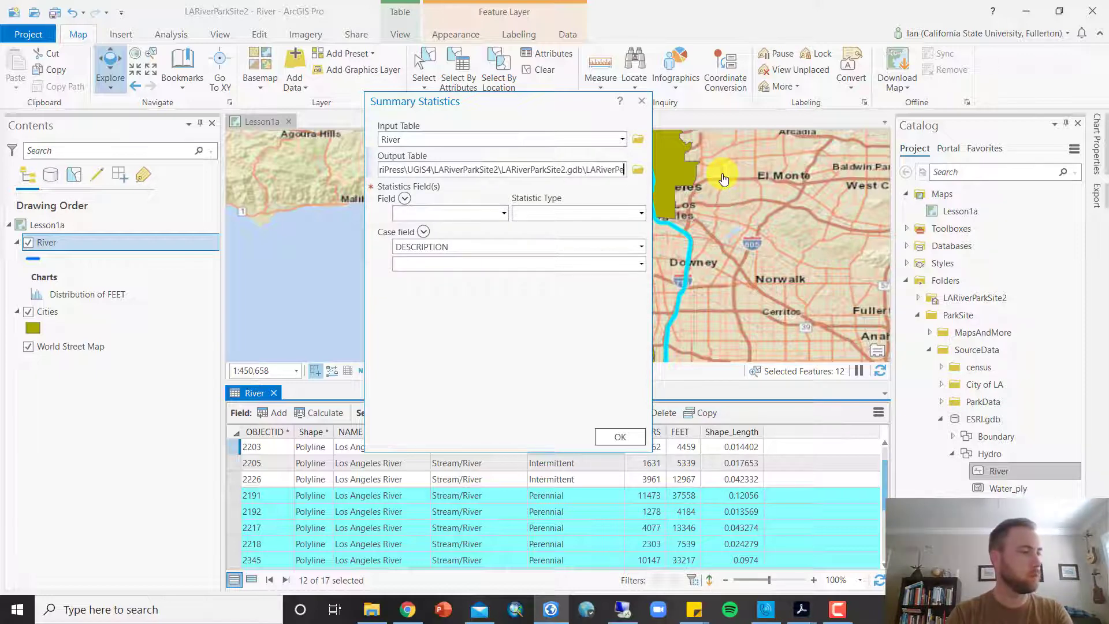
pyautogui.write('rennial')
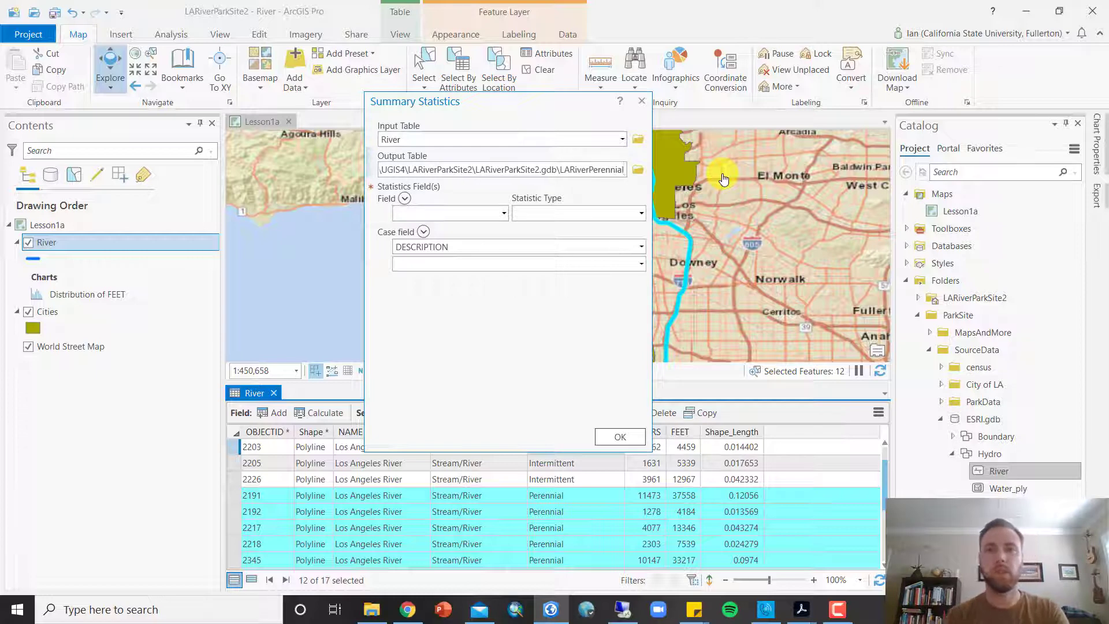
pyautogui.click(569, 156)
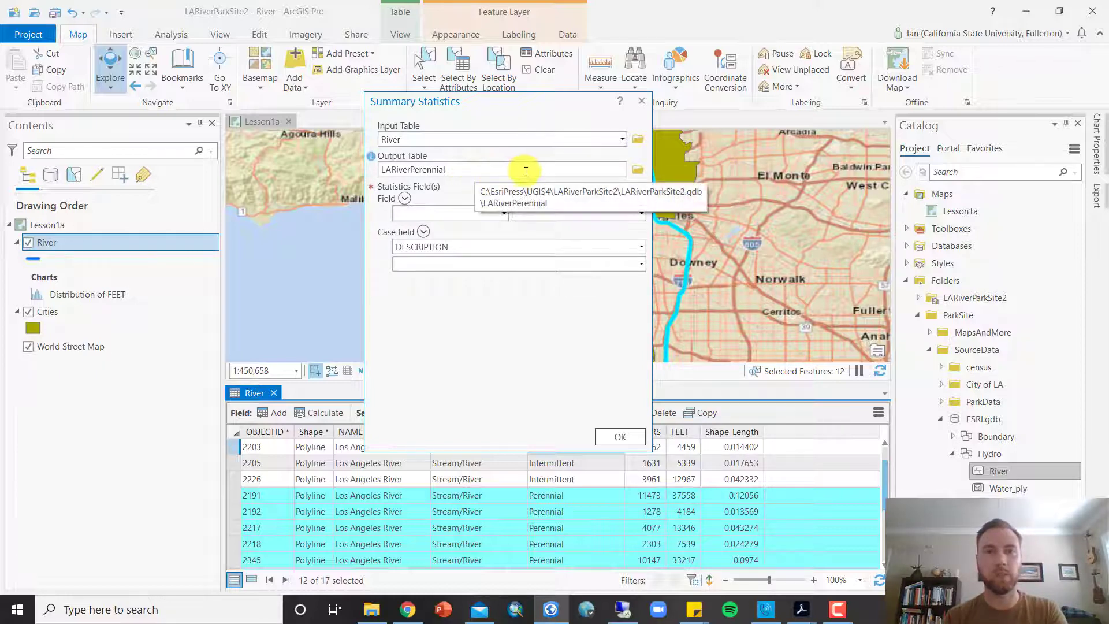
# Step: Review the output table's browse location and its full geodatabase path in the Summary Statistics settings
pyautogui.click(639, 170)
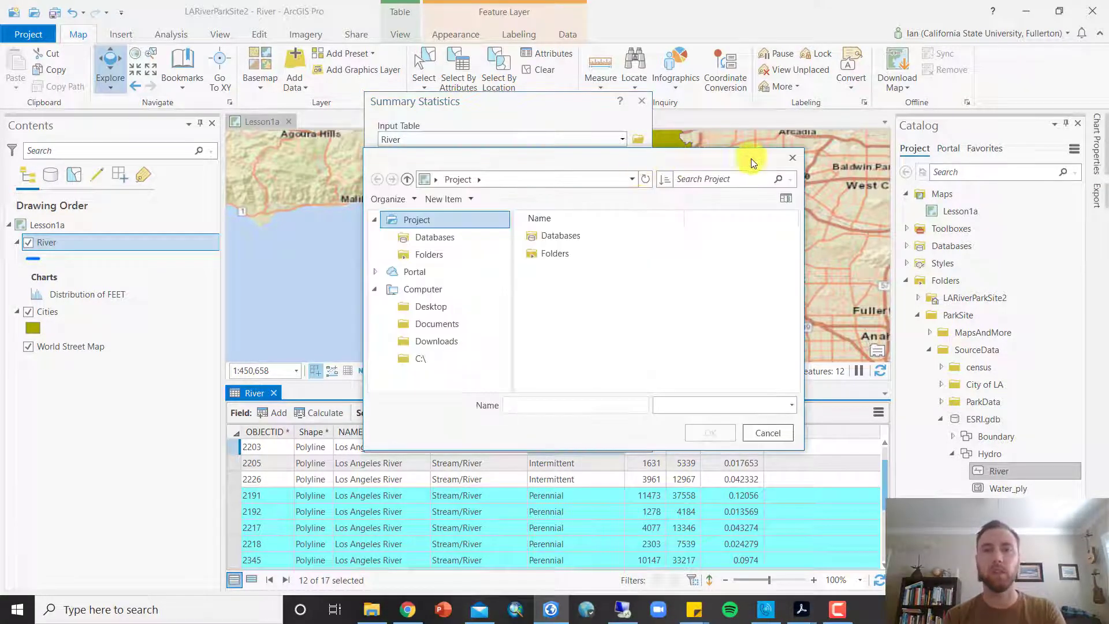
pyautogui.click(789, 163)
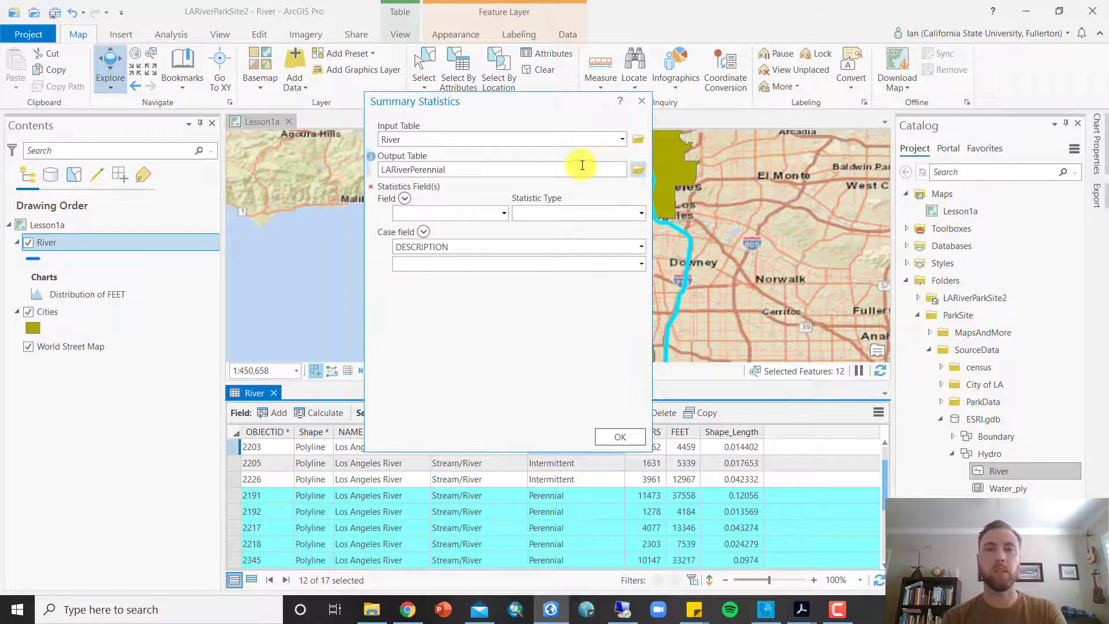
pyautogui.click(600, 170)
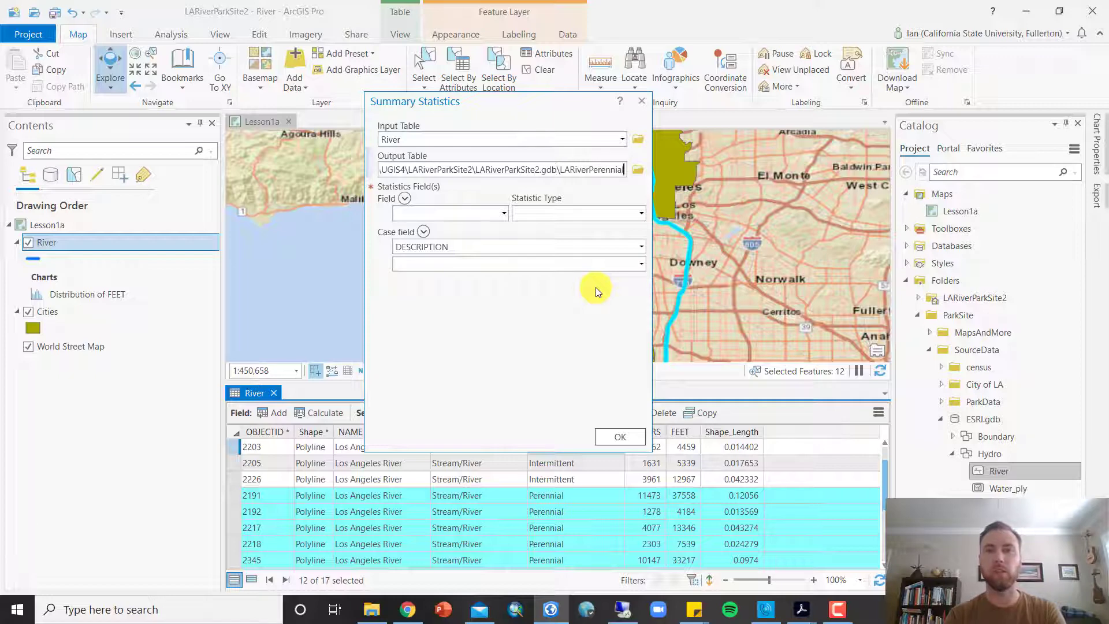
pyautogui.hotkey('ctrl', 'Left')
pyautogui.hotkey('shift', 'End')
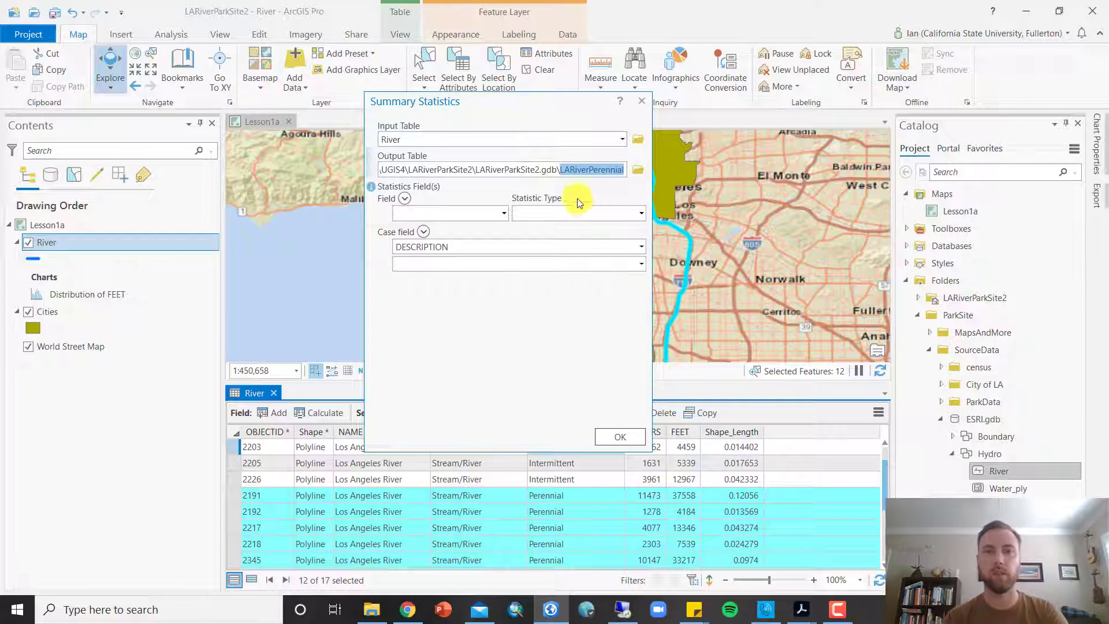
pyautogui.click(527, 341)
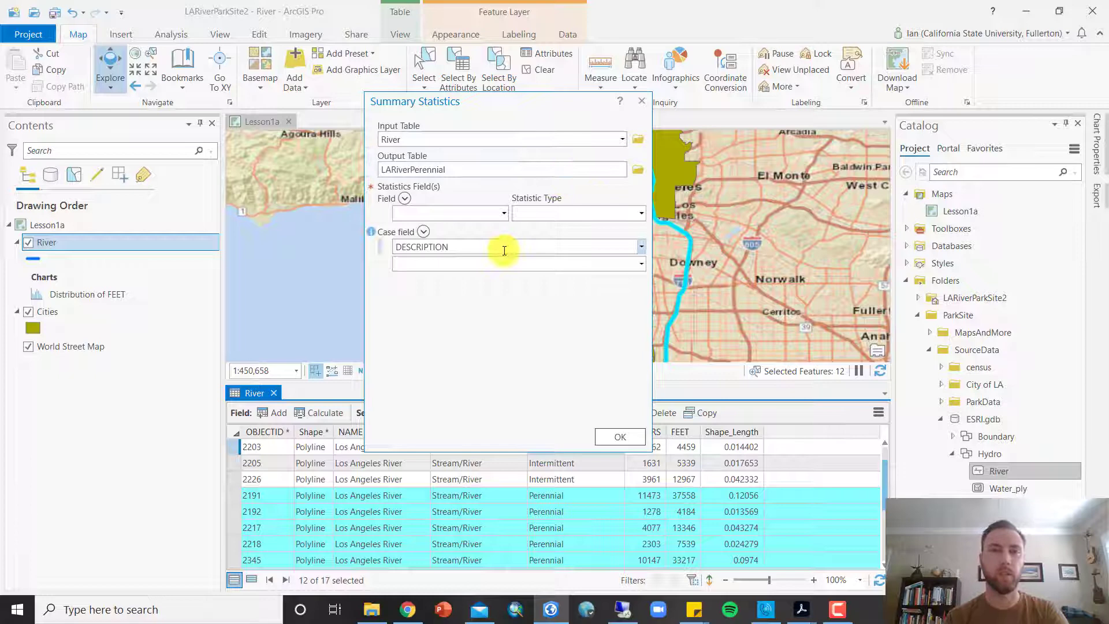
# Step: Summarize the FEET field with the Sum statistic by DESCRIPTION, and open the resulting LARiverPerennial table
pyautogui.click(502, 214)
pyautogui.click(441, 310)
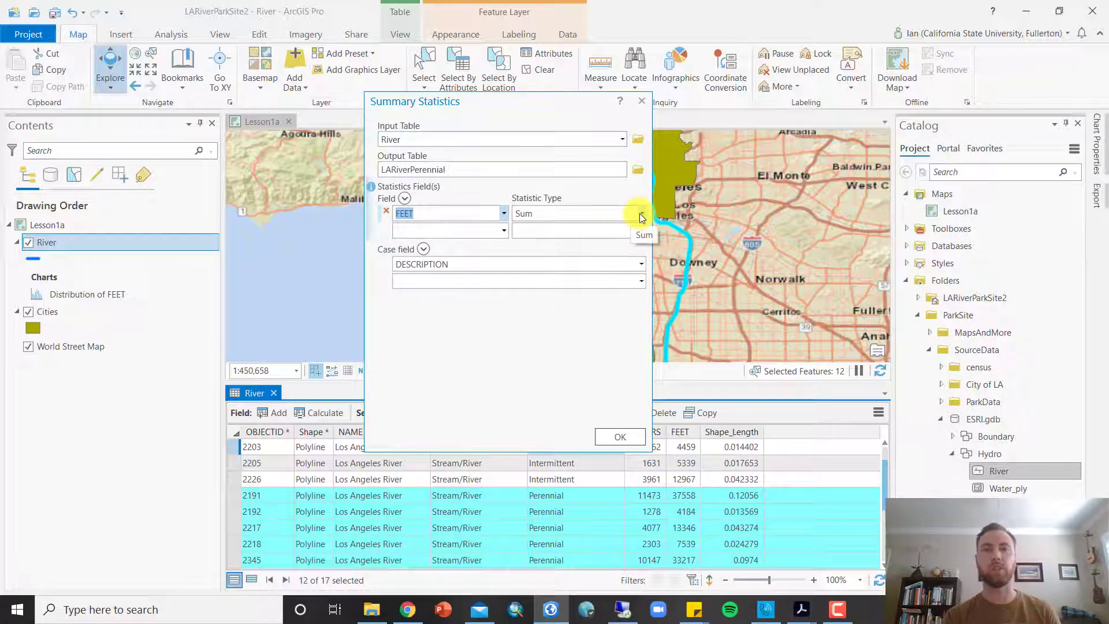
pyautogui.click(643, 214)
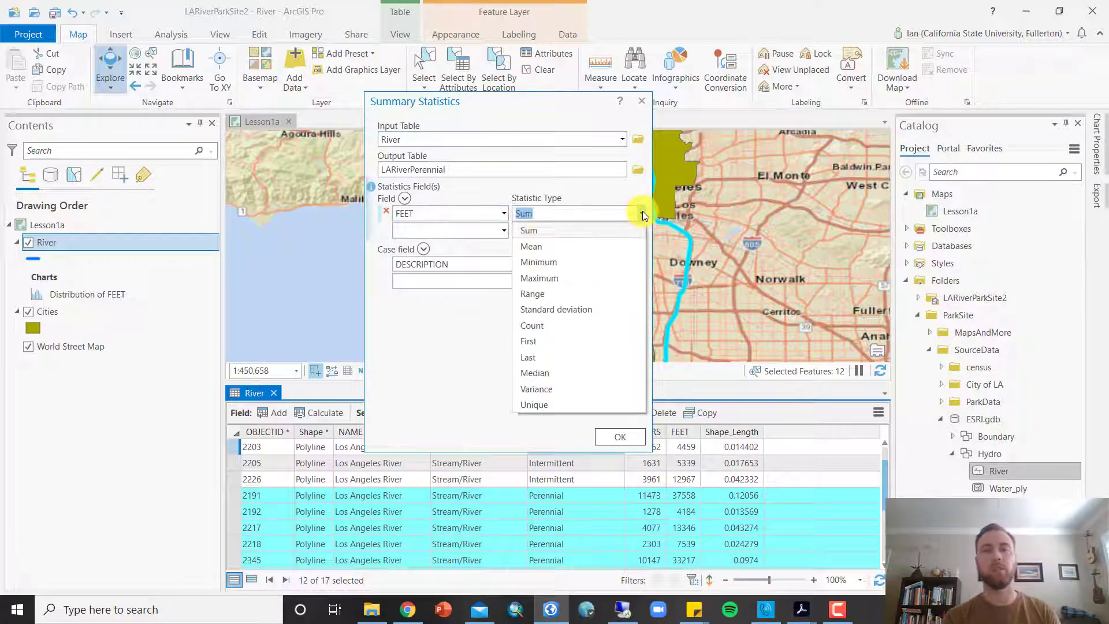
pyautogui.click(462, 334)
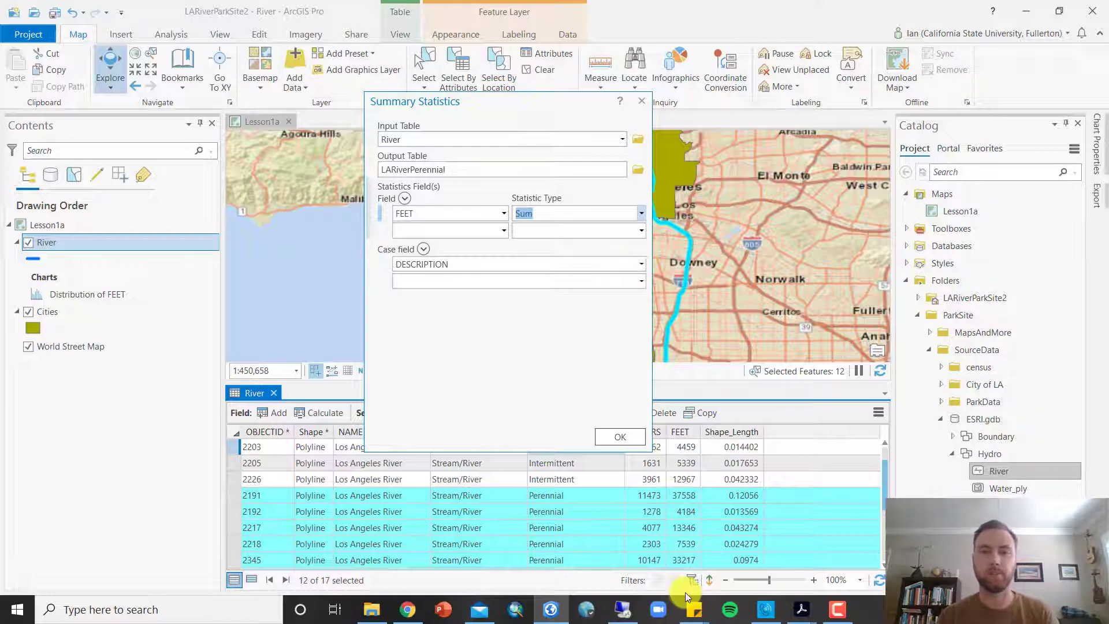
pyautogui.click(621, 434)
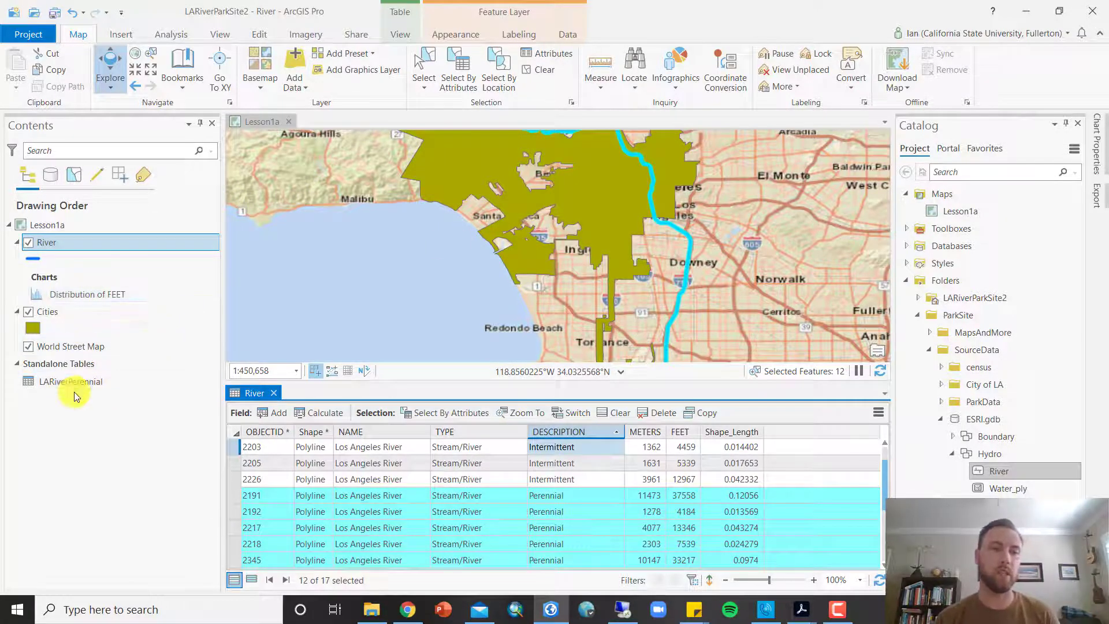
pyautogui.rightClick(83, 380)
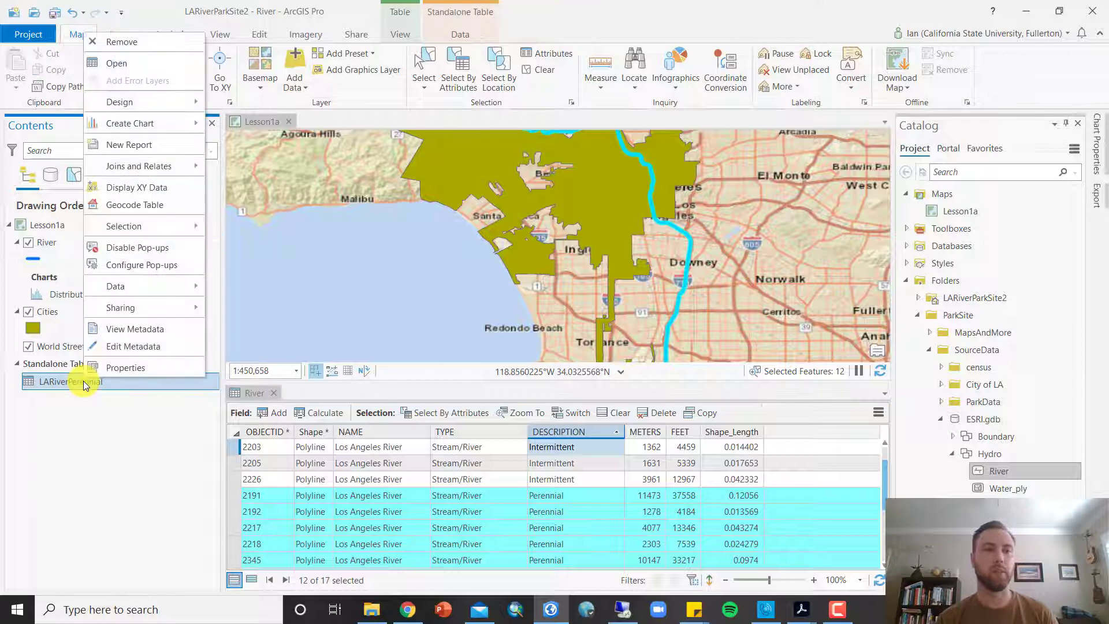
pyautogui.click(136, 63)
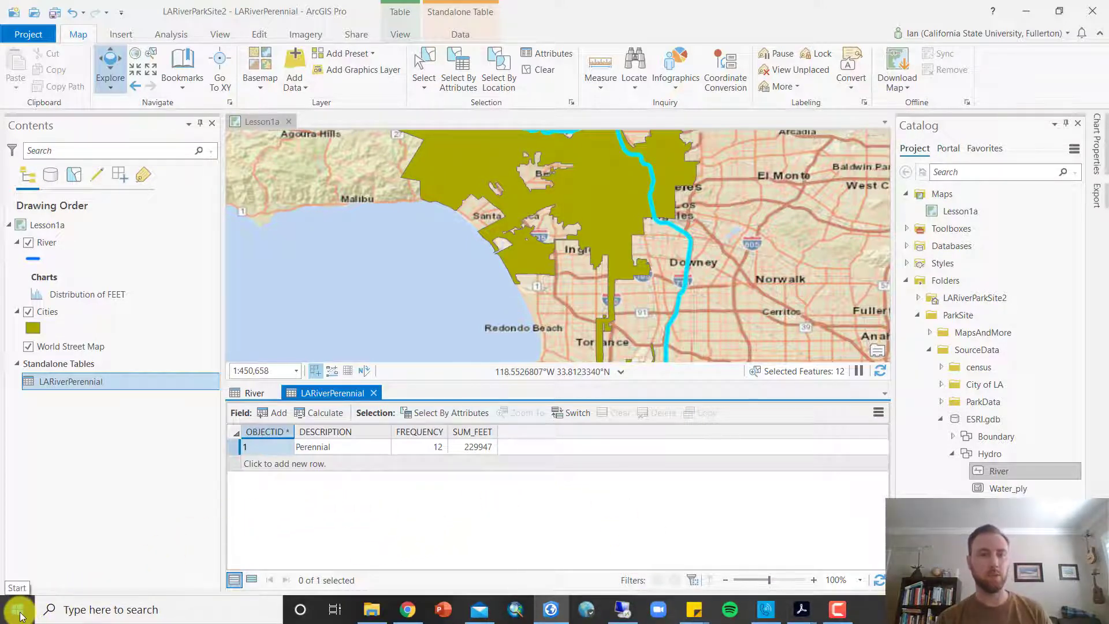
# Step: Switch to Calculator, divide 229000 by 5280 to convert the perennial river length from feet to miles, and close it
pyautogui.click(75, 610)
pyautogui.write('calc')
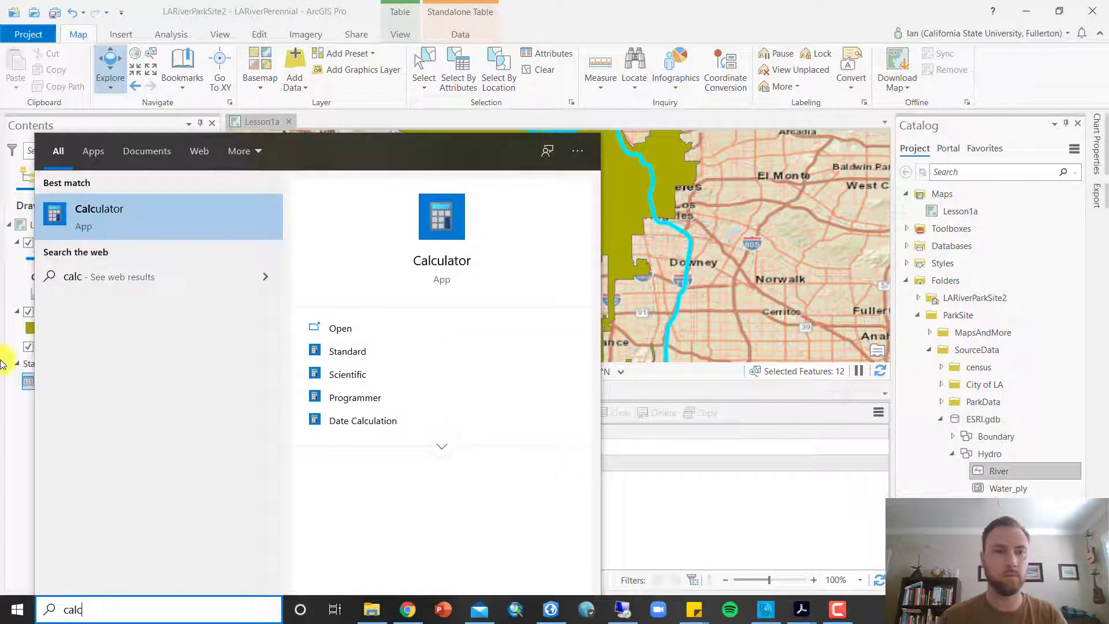
pyautogui.click(147, 228)
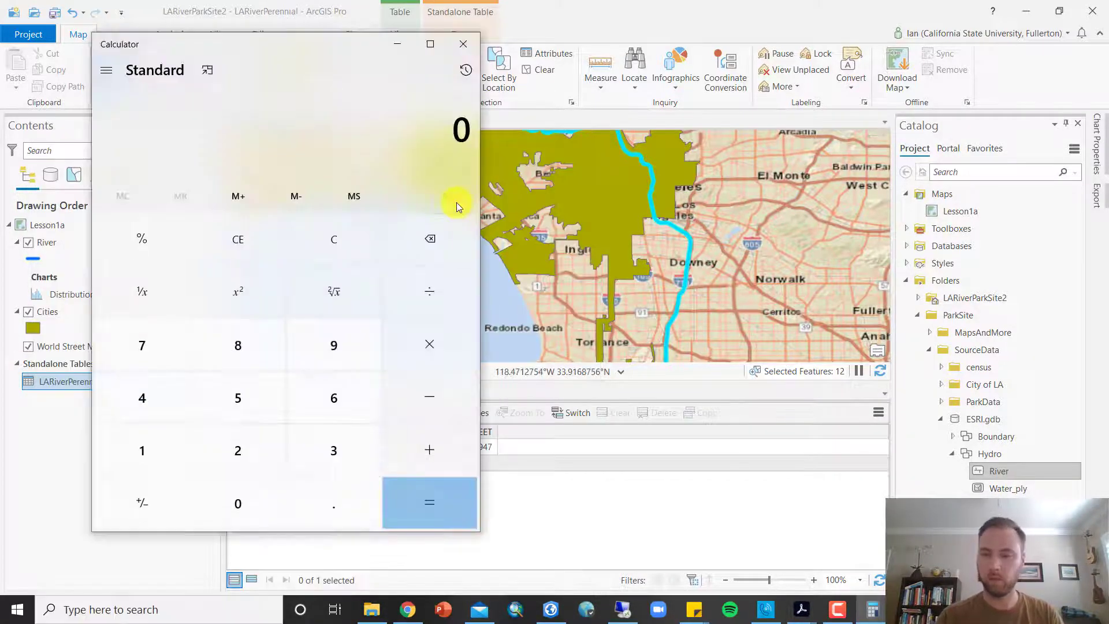
pyautogui.write('226')
pyautogui.press('BackSpace')
pyautogui.write('9')
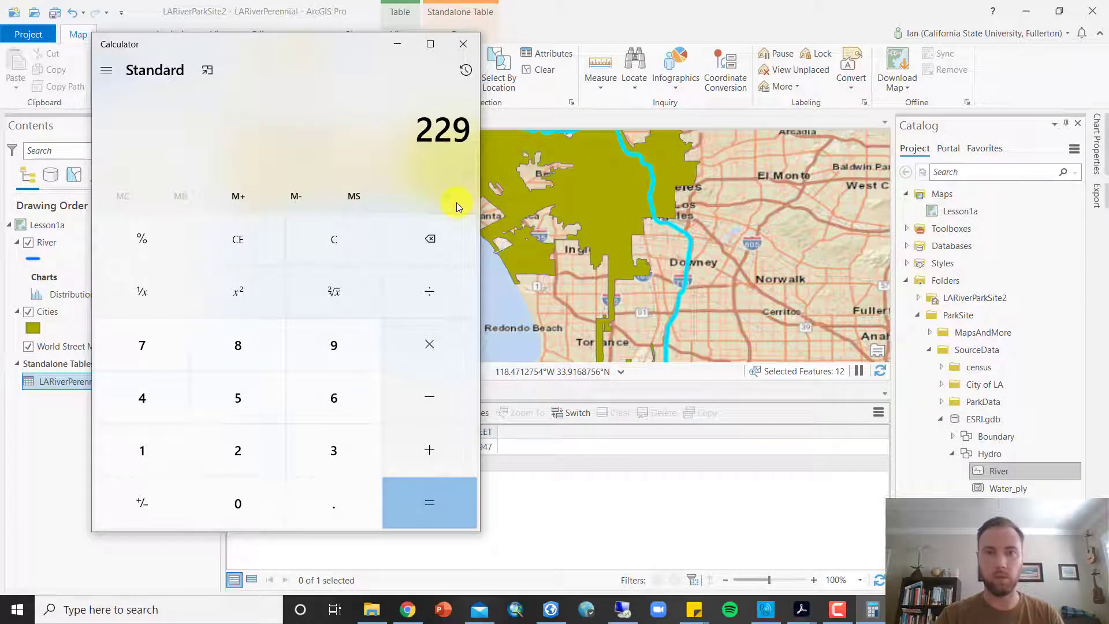
pyautogui.write('000/5280')
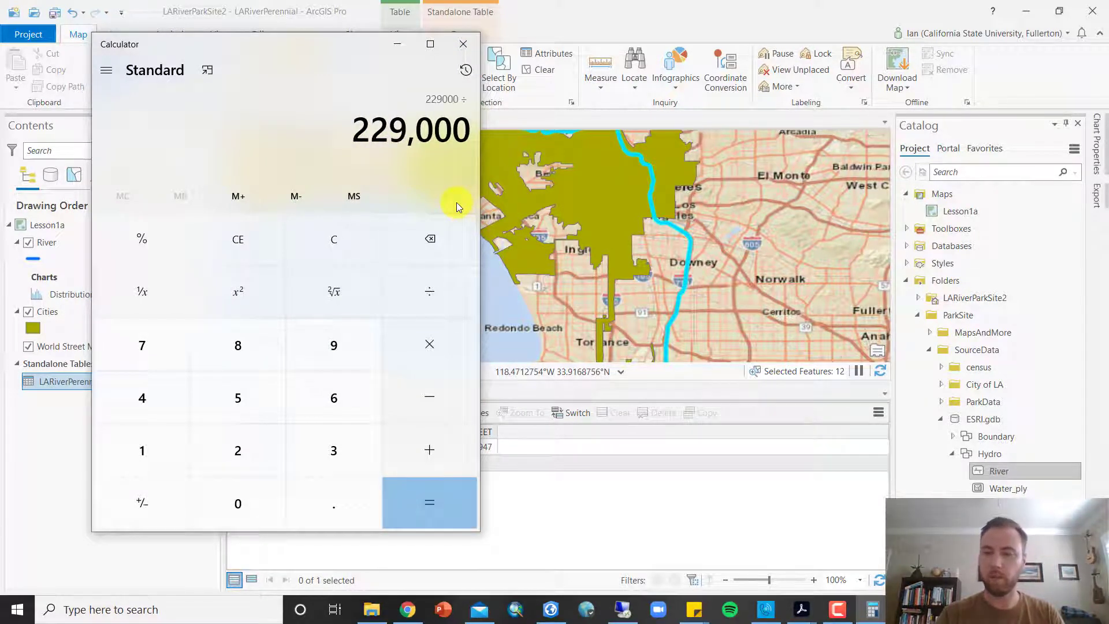
pyautogui.press('Return')
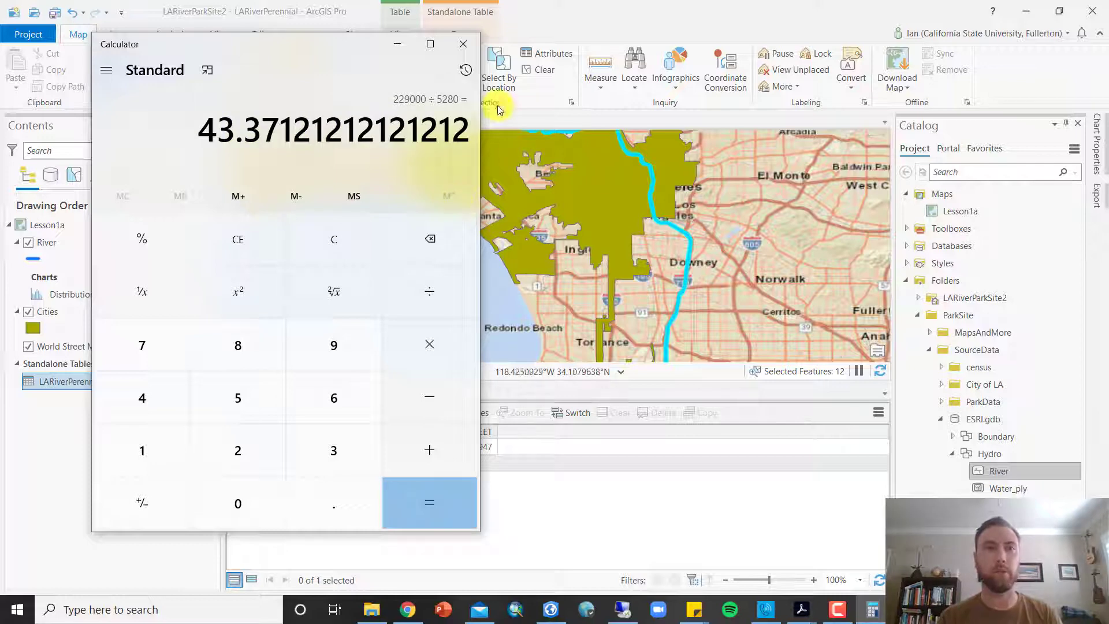
pyautogui.click(460, 46)
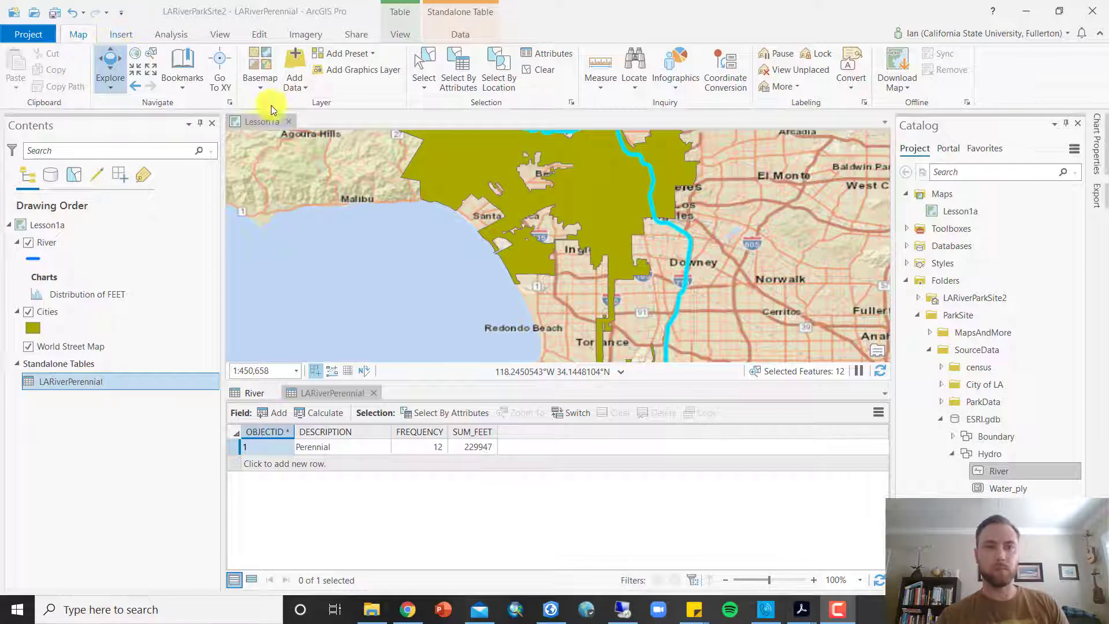
# Step: Change the Lesson1a map's basemap to Imagery with Labels
pyautogui.click(268, 82)
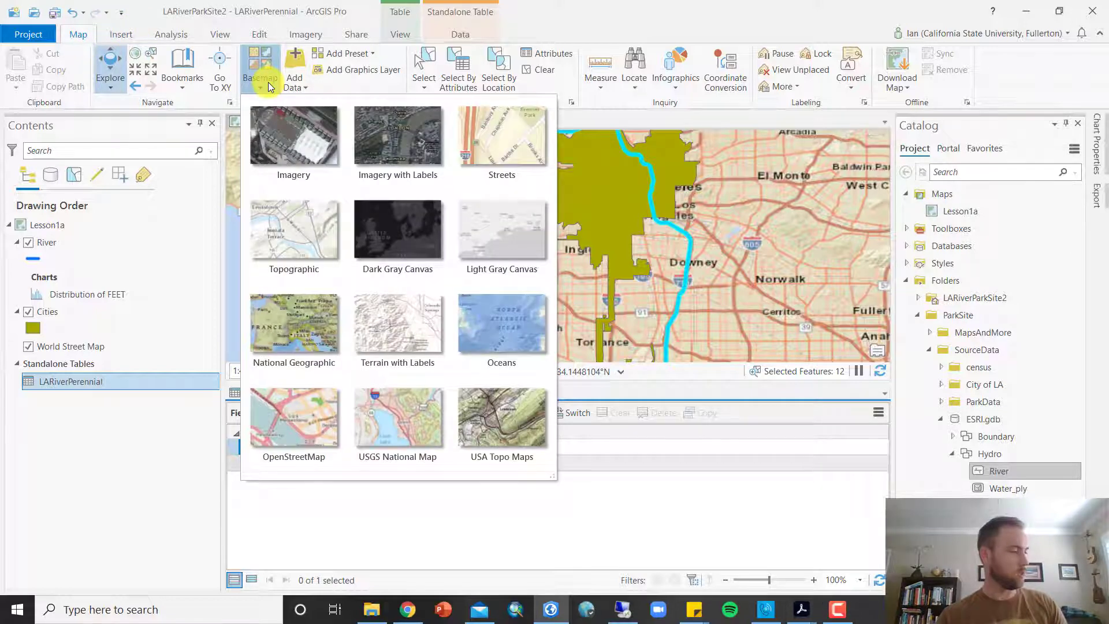
pyautogui.click(398, 141)
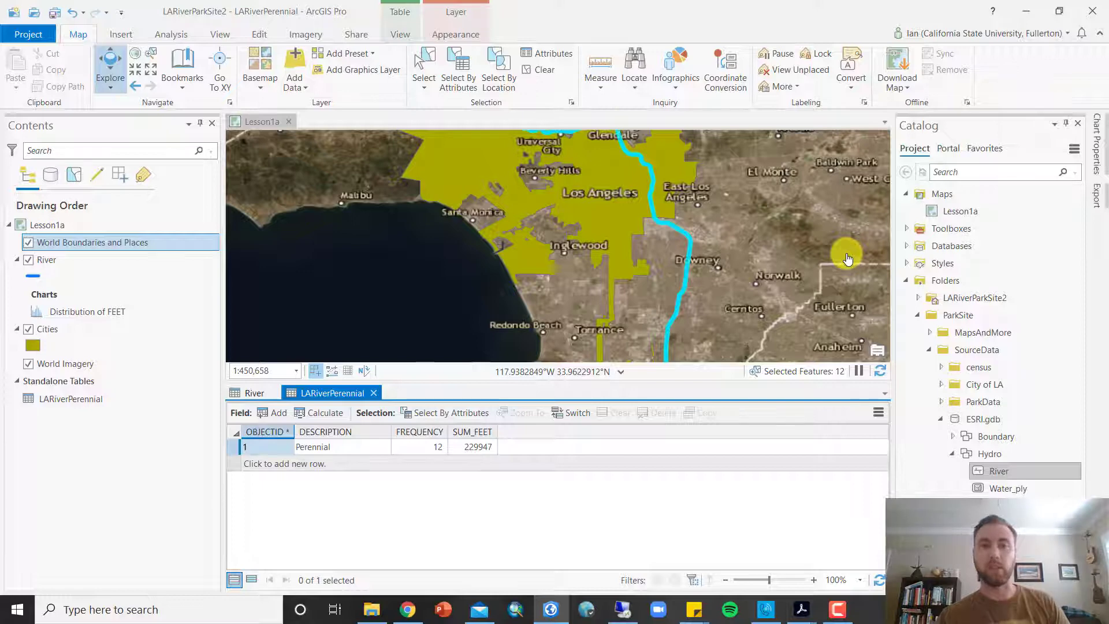
# Step: Close the LARiverPerennial and River tables and clear the selection of perennial river features
pyautogui.click(372, 394)
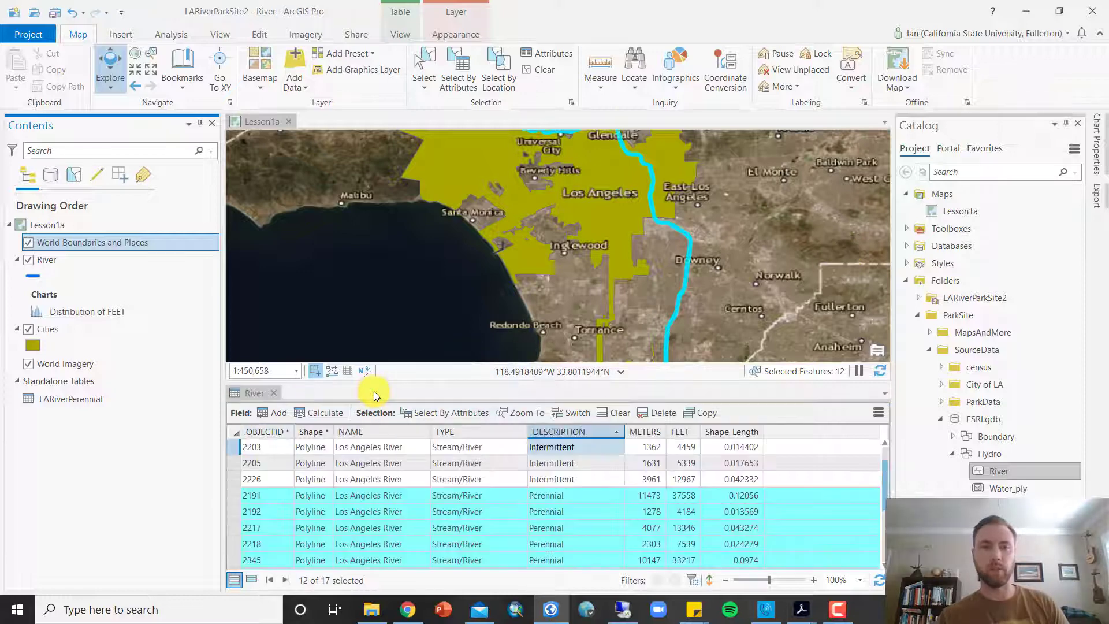
pyautogui.click(275, 394)
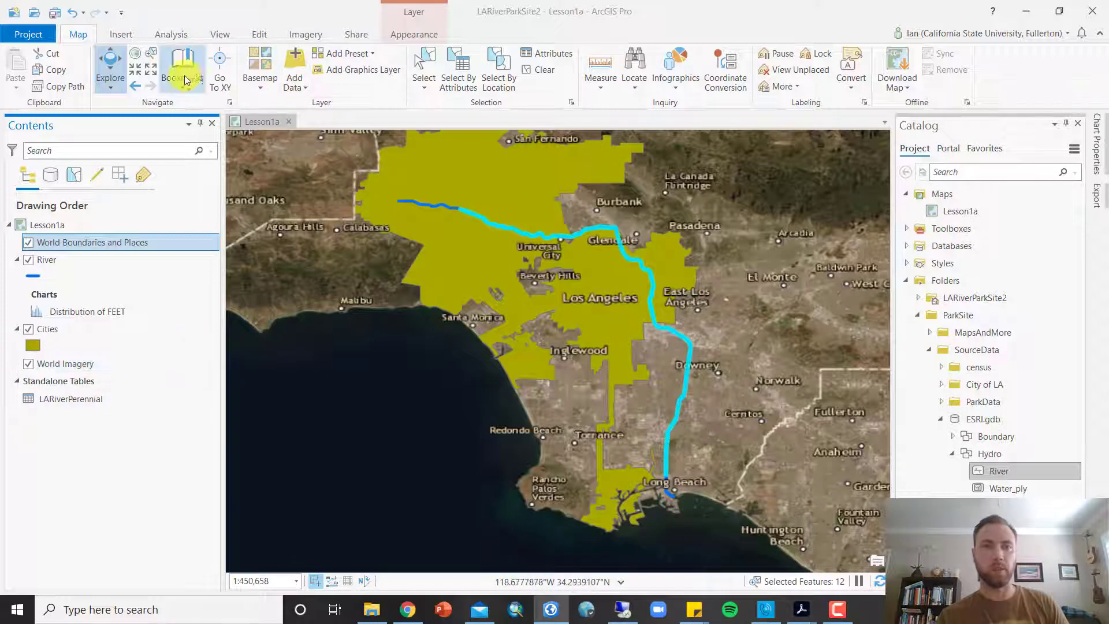
pyautogui.click(547, 70)
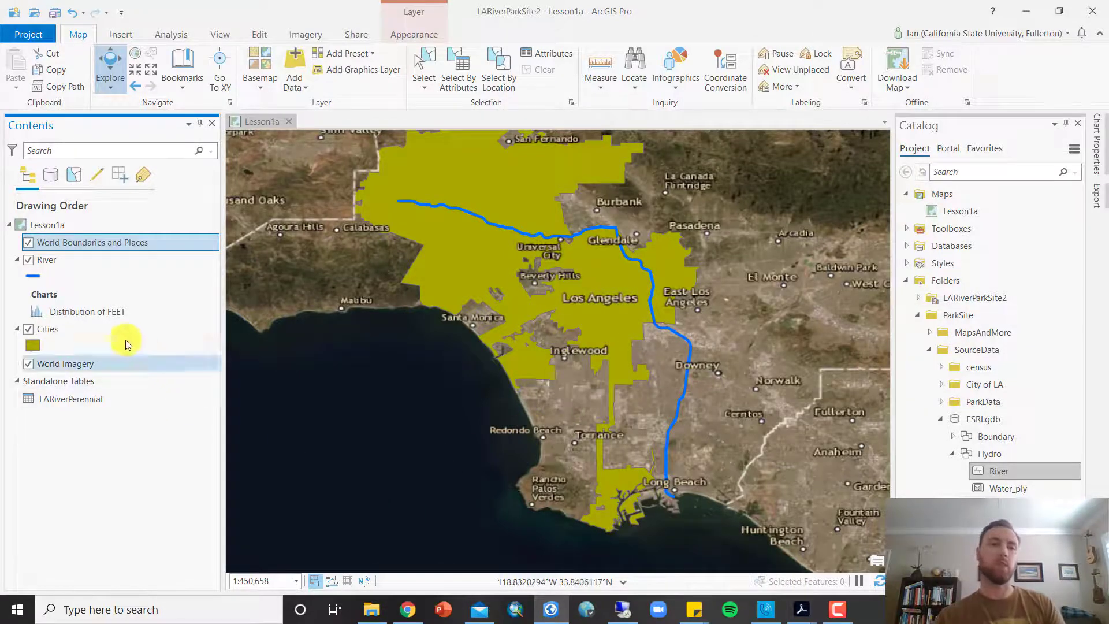
# Step: Rename the Cities layer in the Lesson1a map as Los Angeles
pyautogui.click(67, 331)
pyautogui.rightClick(67, 330)
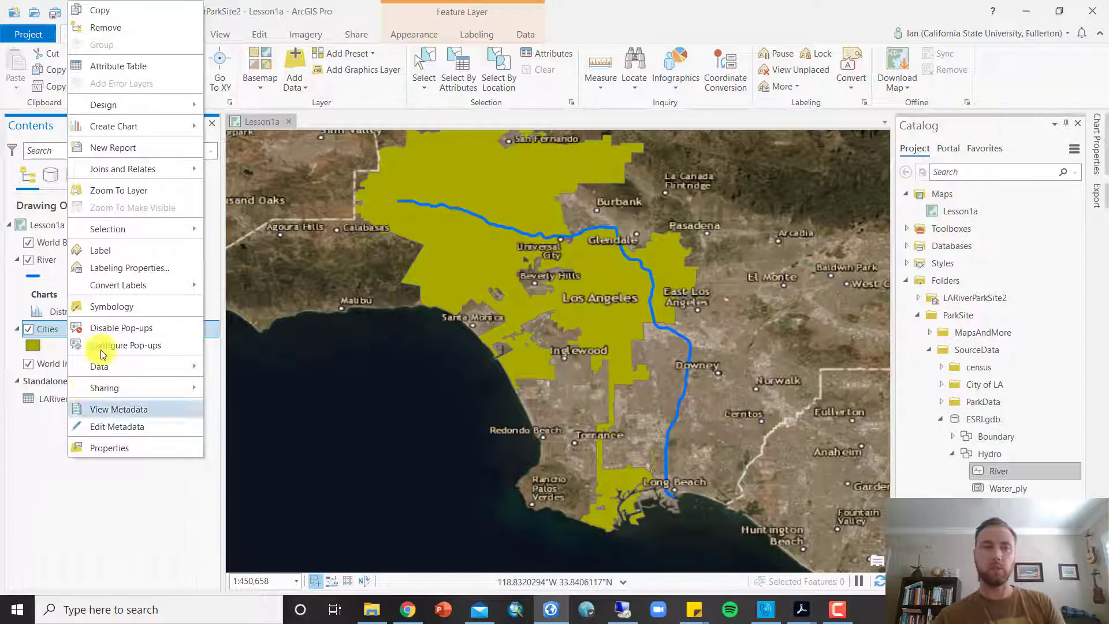
pyautogui.click(138, 540)
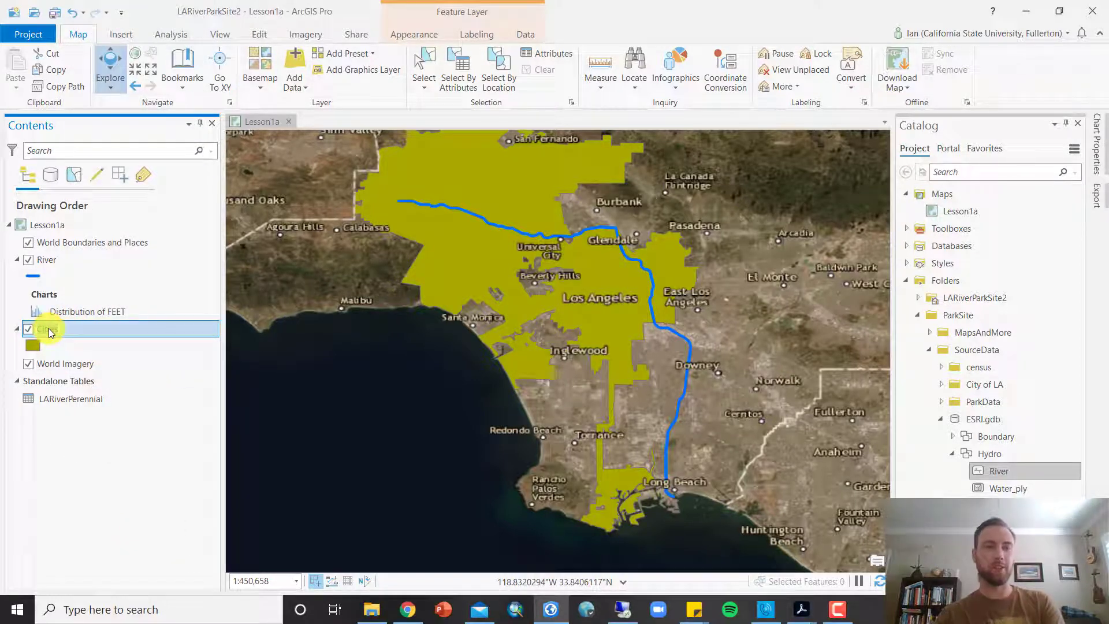
pyautogui.press('BackSpace')
pyautogui.write('Los Angeles')
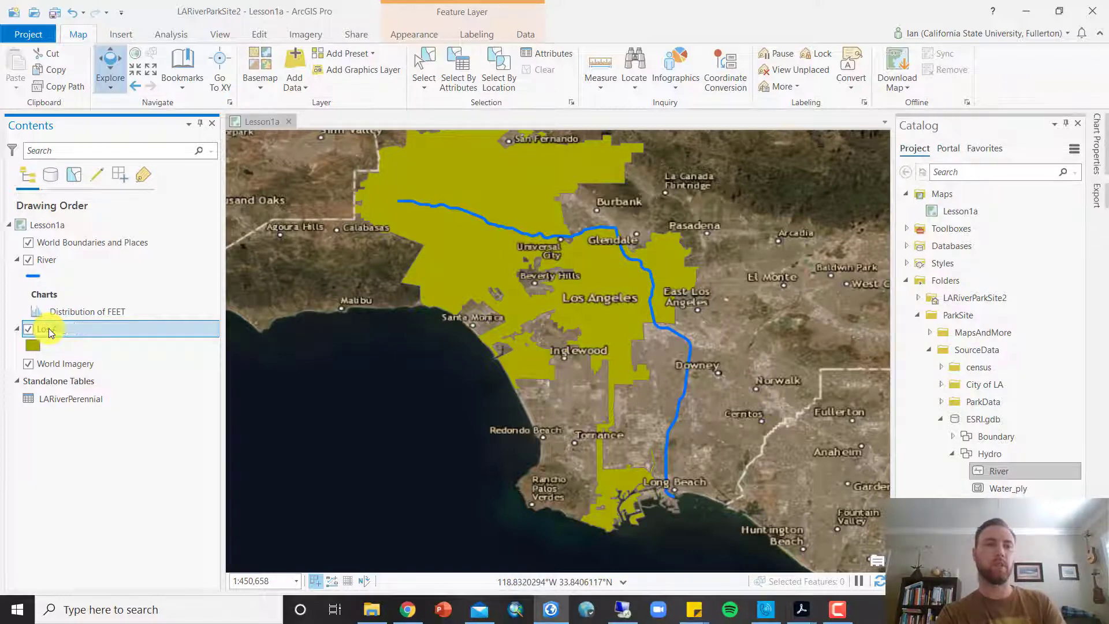
pyautogui.press('Return')
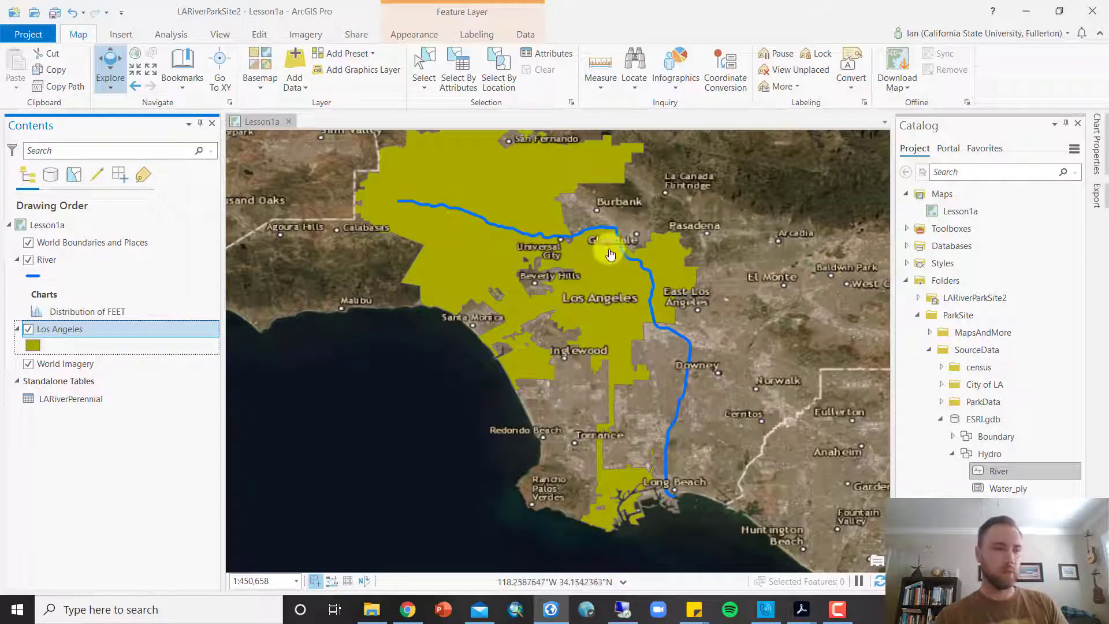
# Step: Zoom to the extent of the Los Angeles layer and save the view as a bookmark named City of Los Angeles
pyautogui.rightClick(85, 335)
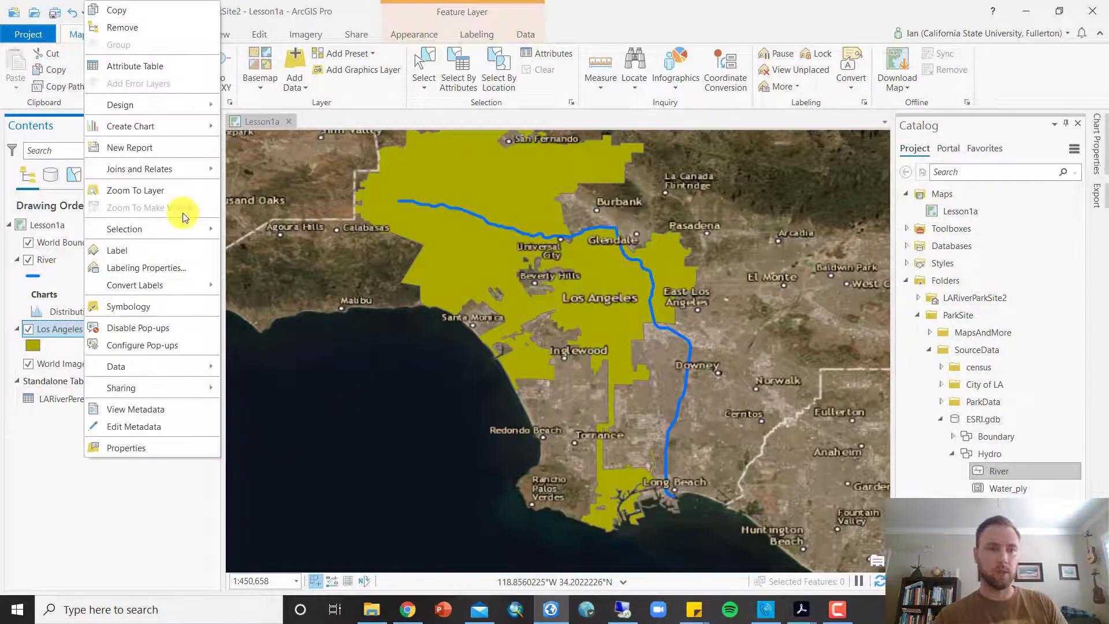
pyautogui.moveTo(170, 231)
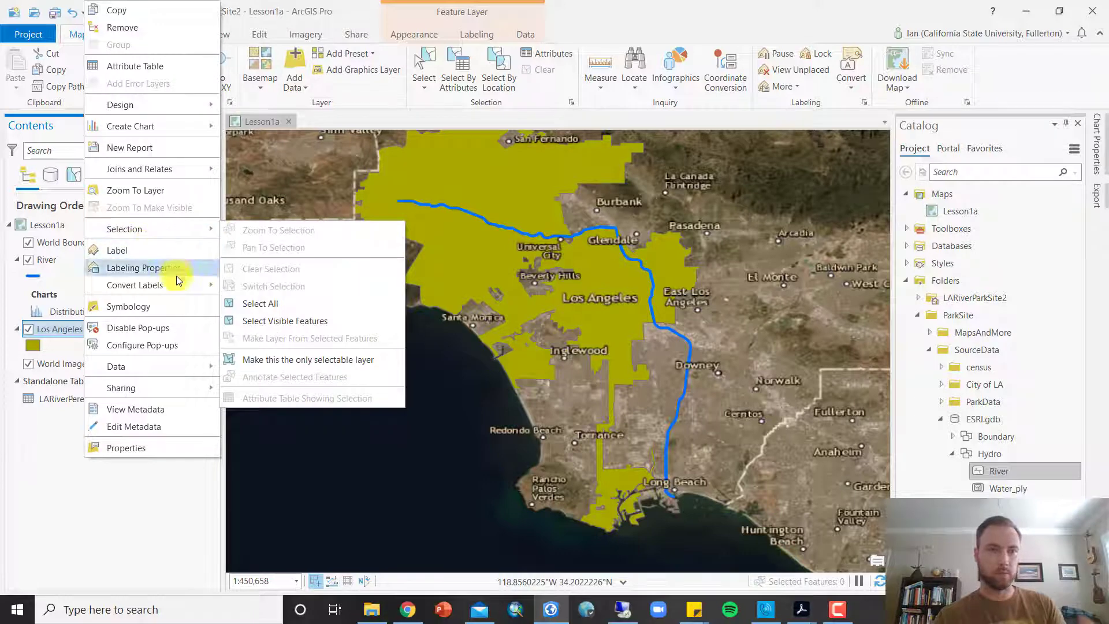
pyautogui.click(183, 195)
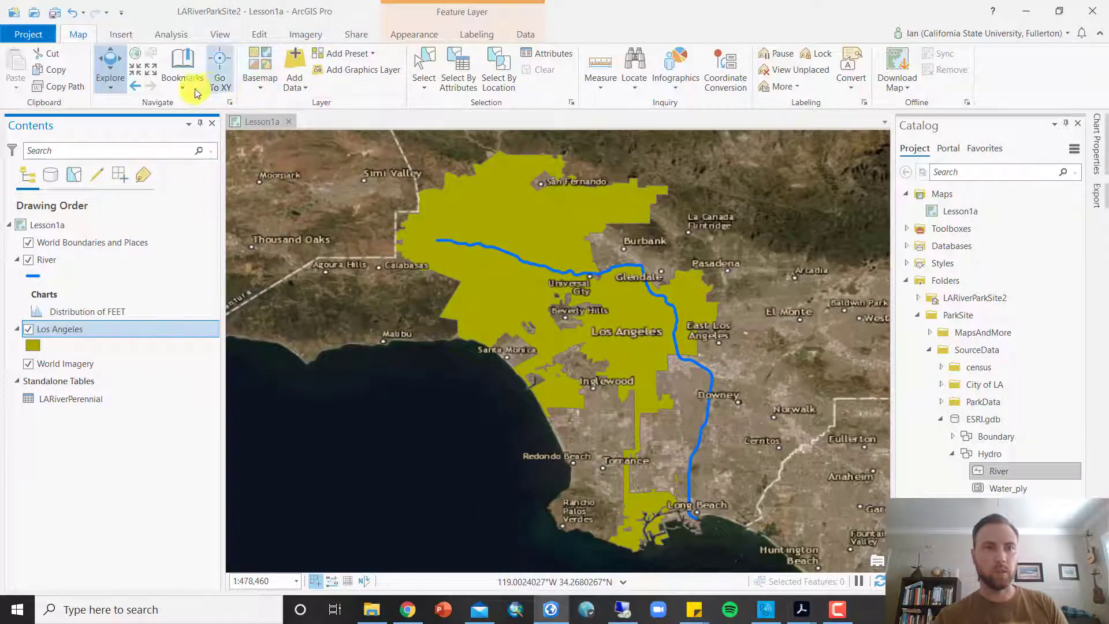
pyautogui.click(182, 66)
pyautogui.click(215, 140)
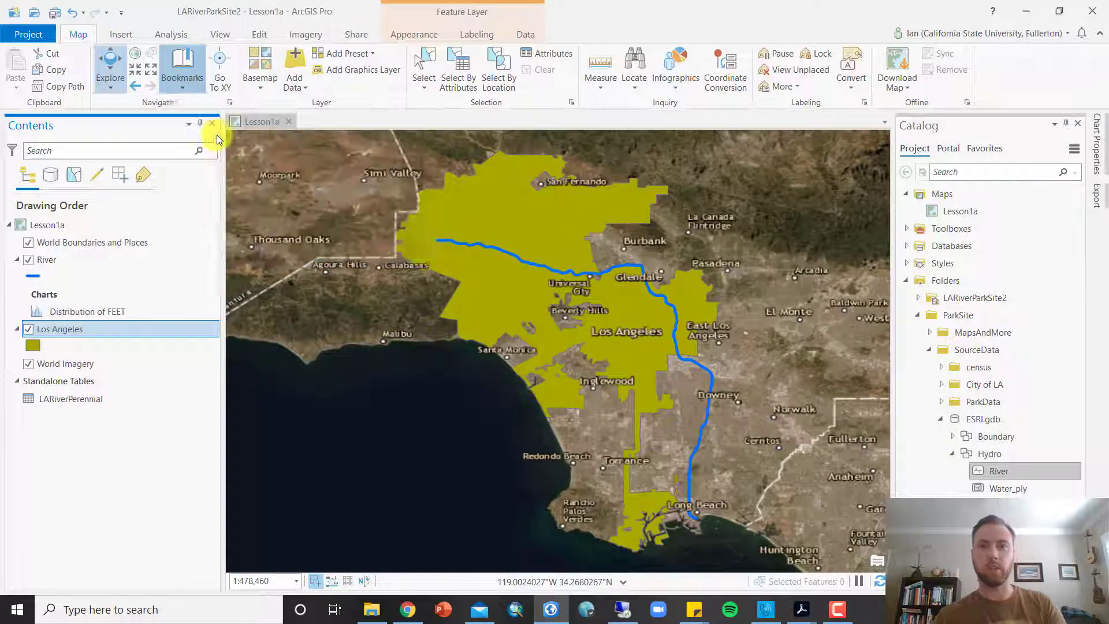
pyautogui.write('Cit')
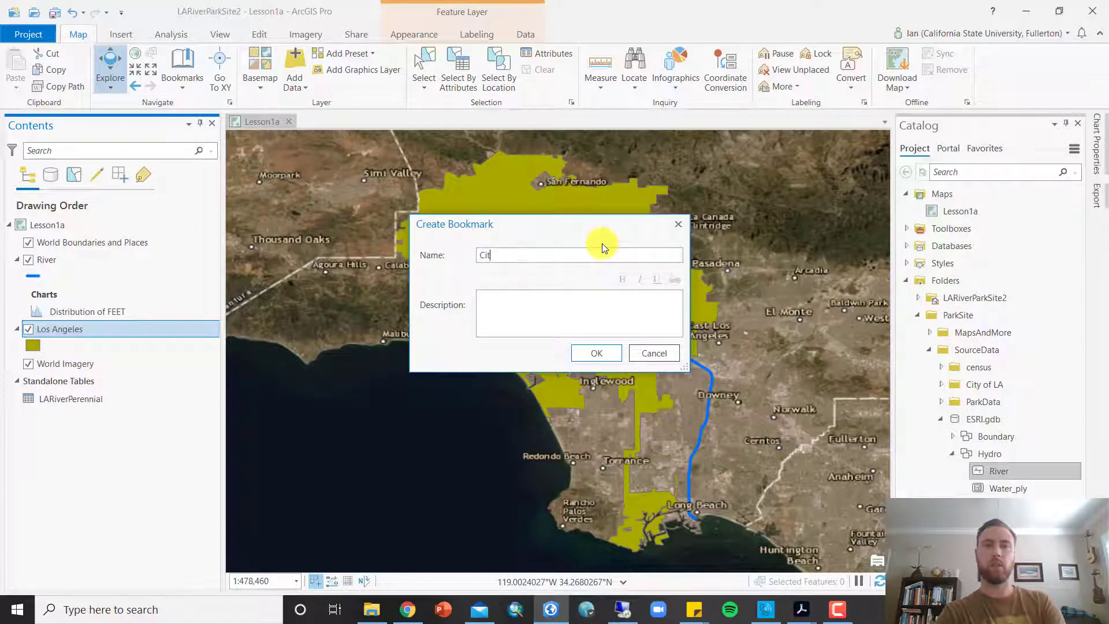
pyautogui.write('y of Los Angeles')
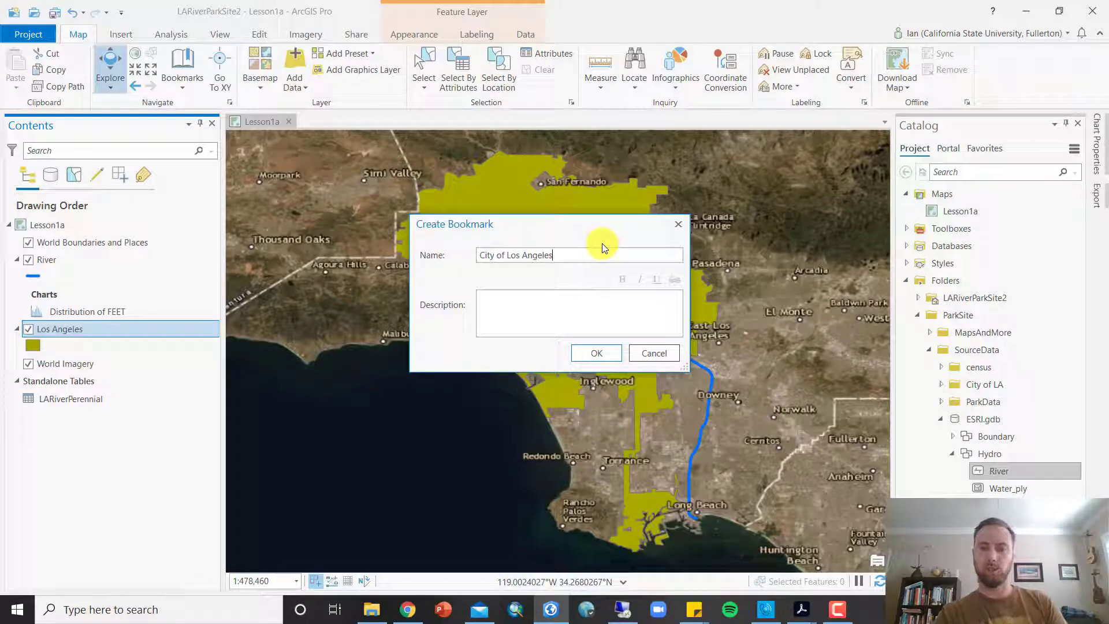
pyautogui.press('Return')
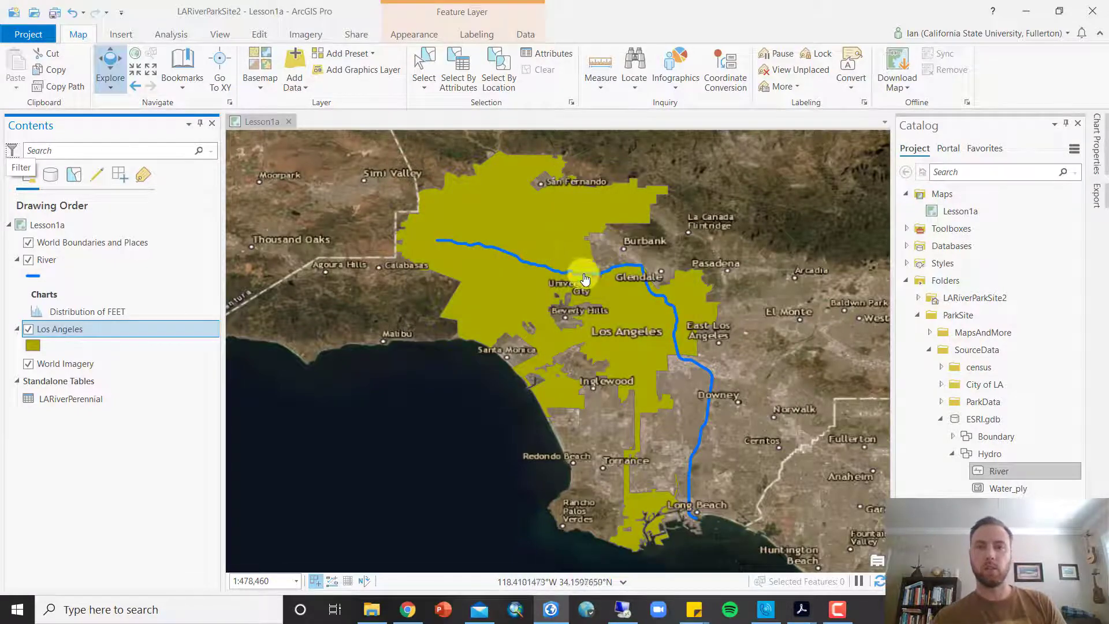
# Step: Examine the river channel near Bandini Islands up close, and return to the City of Los Angeles bookmark
pyautogui.scroll(10, 670, 359)
pyautogui.moveTo(729, 508); pyautogui.dragTo(580, 55)
pyautogui.moveTo(746, 436); pyautogui.dragTo(639, 227)
pyautogui.moveTo(739, 280); pyautogui.dragTo(626, 307)
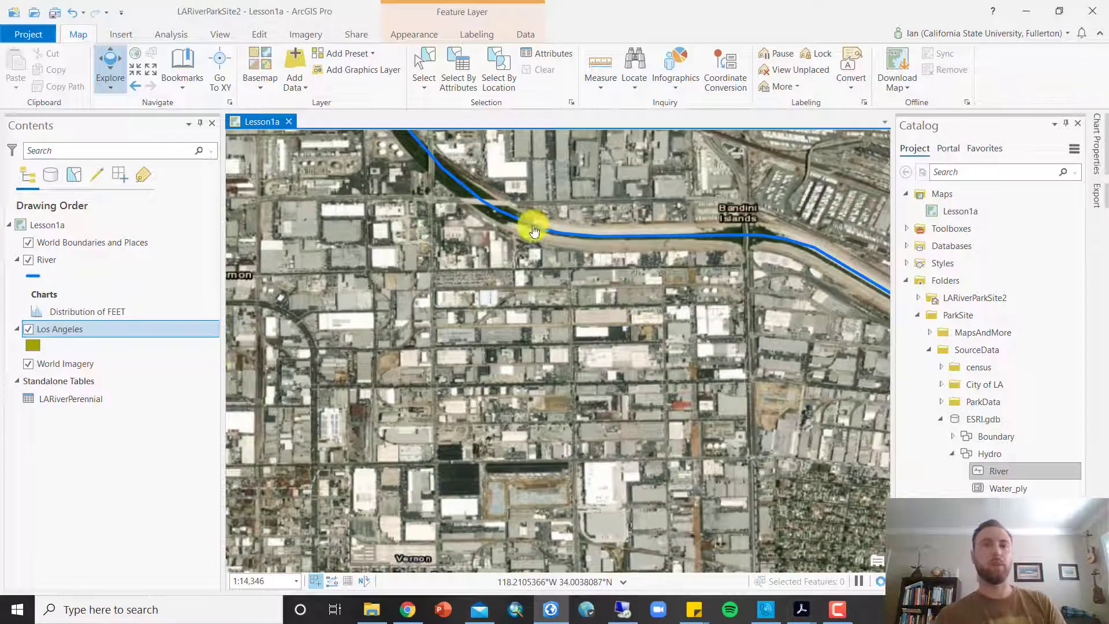
pyautogui.click(184, 88)
pyautogui.click(223, 148)
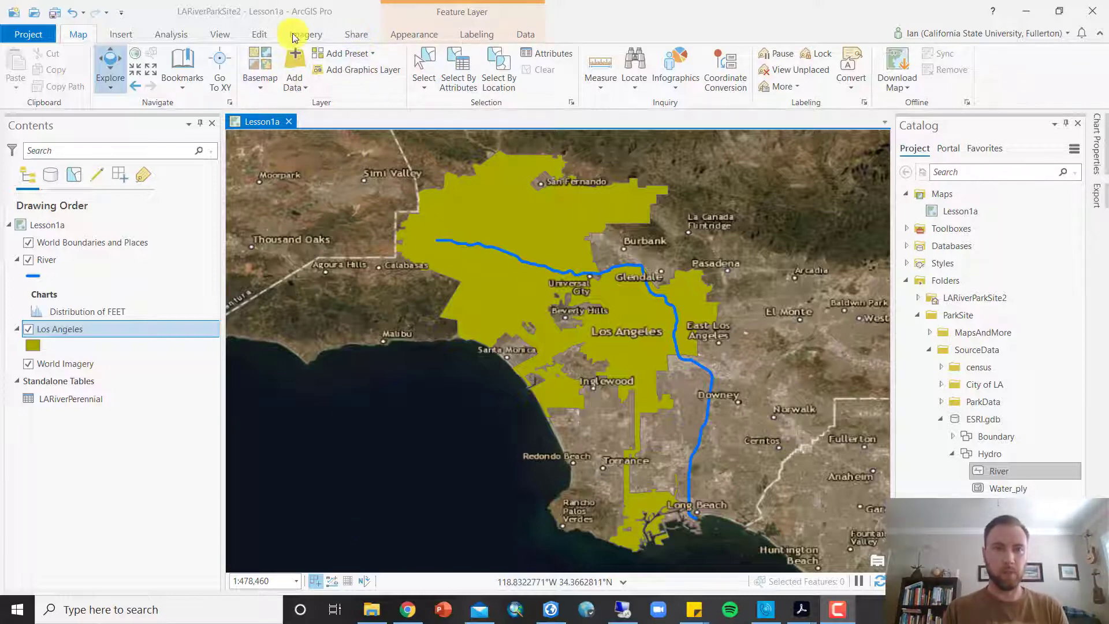
# Step: Open the export settings for the Lesson1a map and set the file type to PDF
pyautogui.click(352, 35)
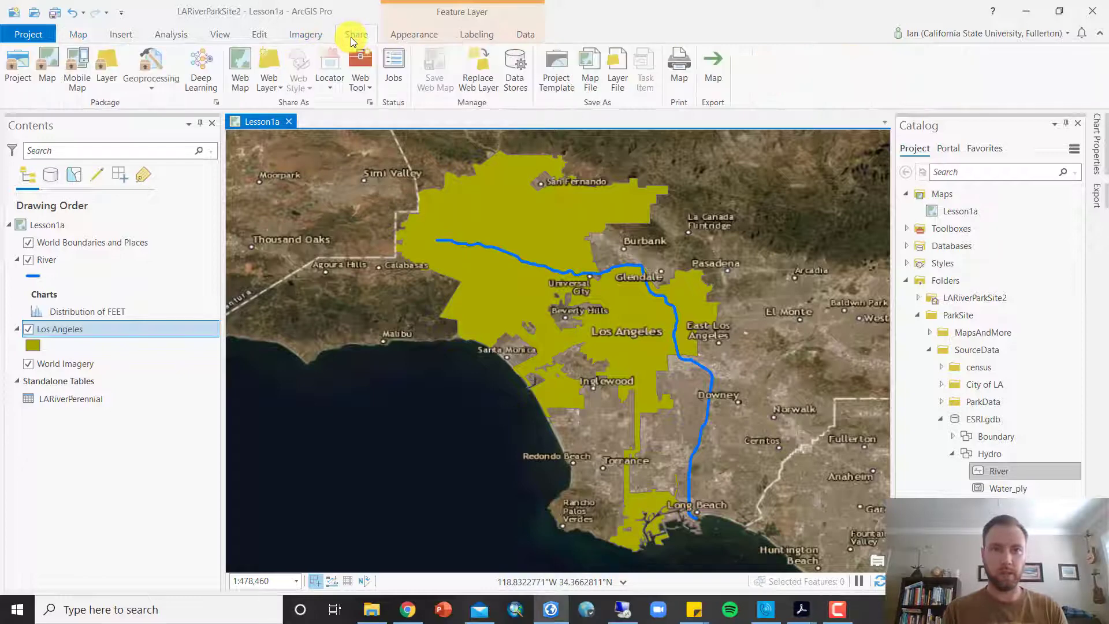
pyautogui.click(713, 68)
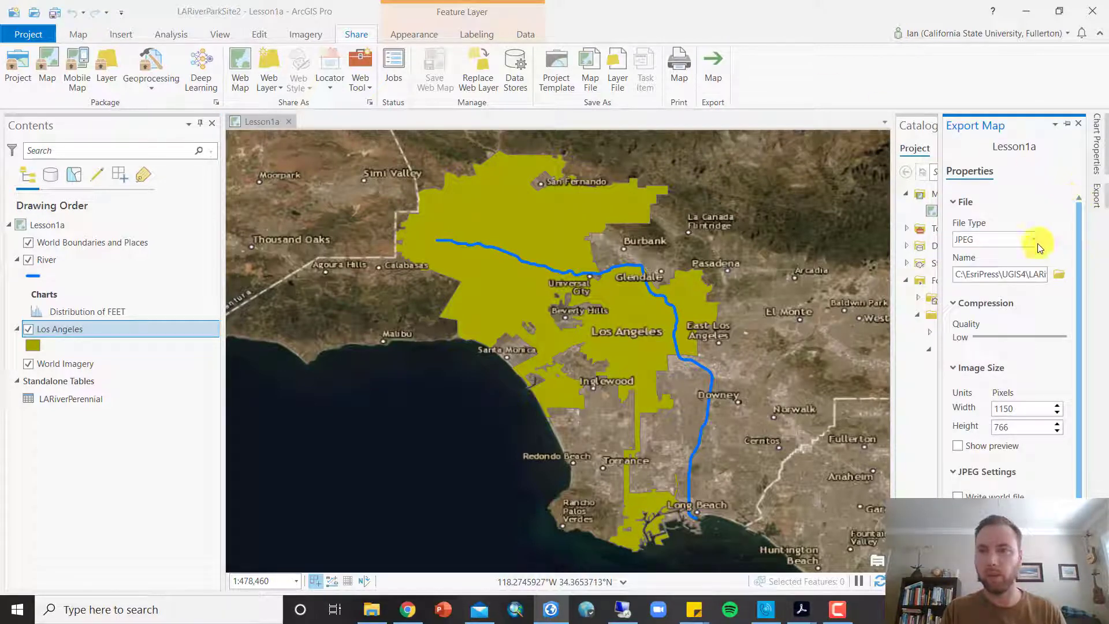
pyautogui.click(1036, 239)
pyautogui.click(1038, 345)
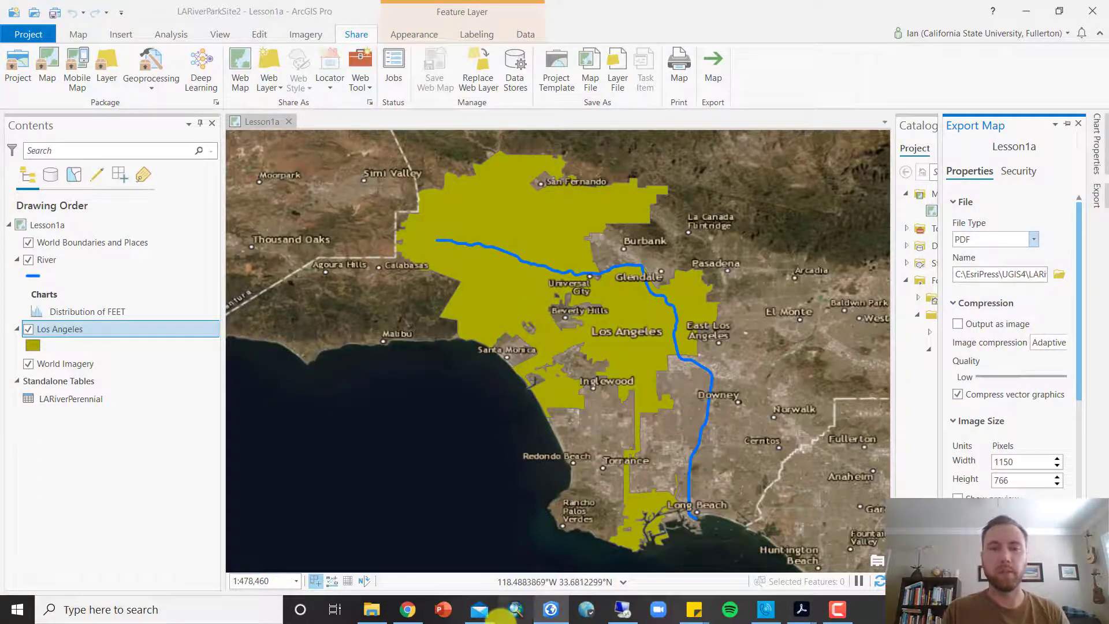
pyautogui.moveTo(484, 616)
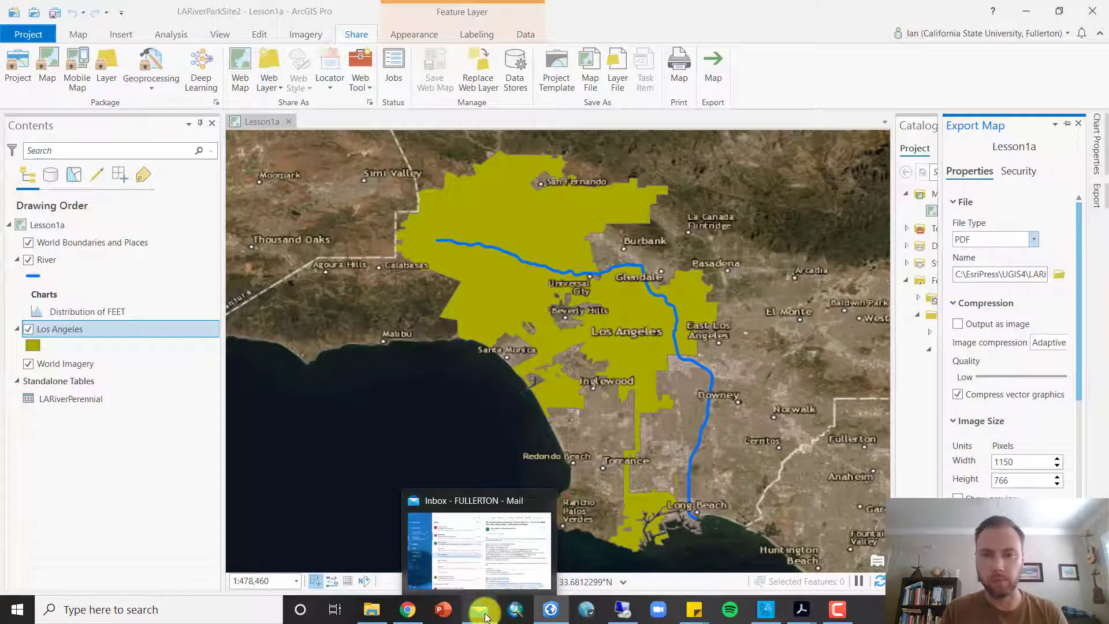